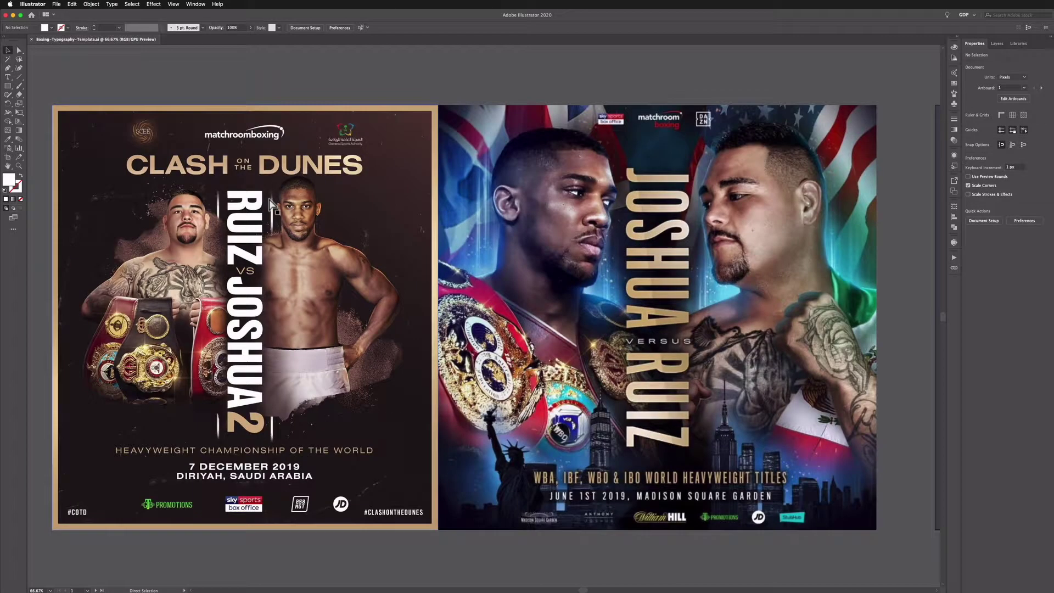
# Examine the gold and white lettering on the Clash on the Dunes and Joshua versus Ruiz posters.
pyautogui.press('super+1')
pyautogui.press('space')
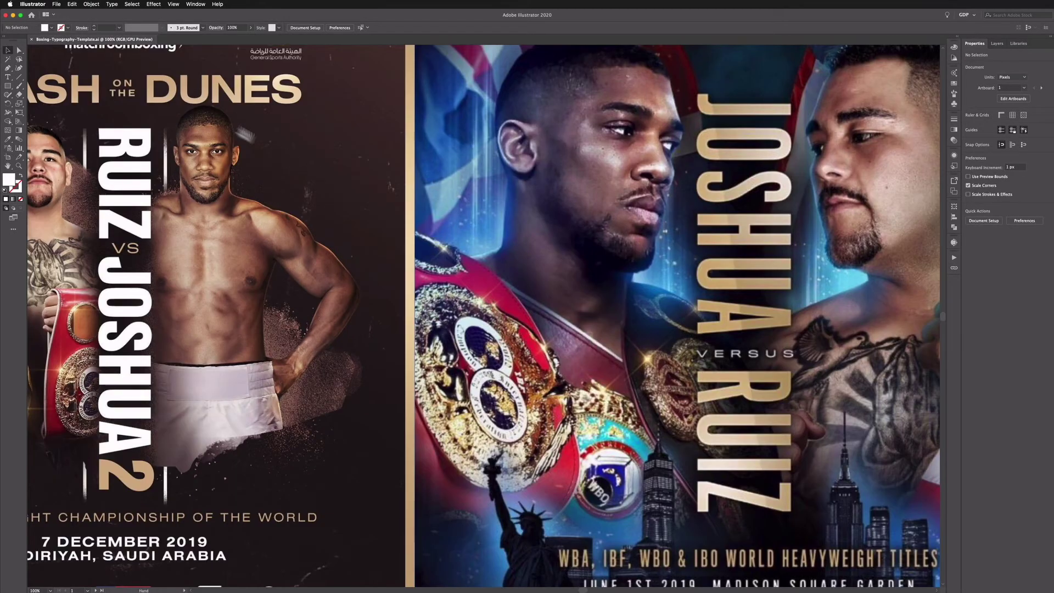
pyautogui.moveTo(263, 189); pyautogui.dragTo(428, 250)
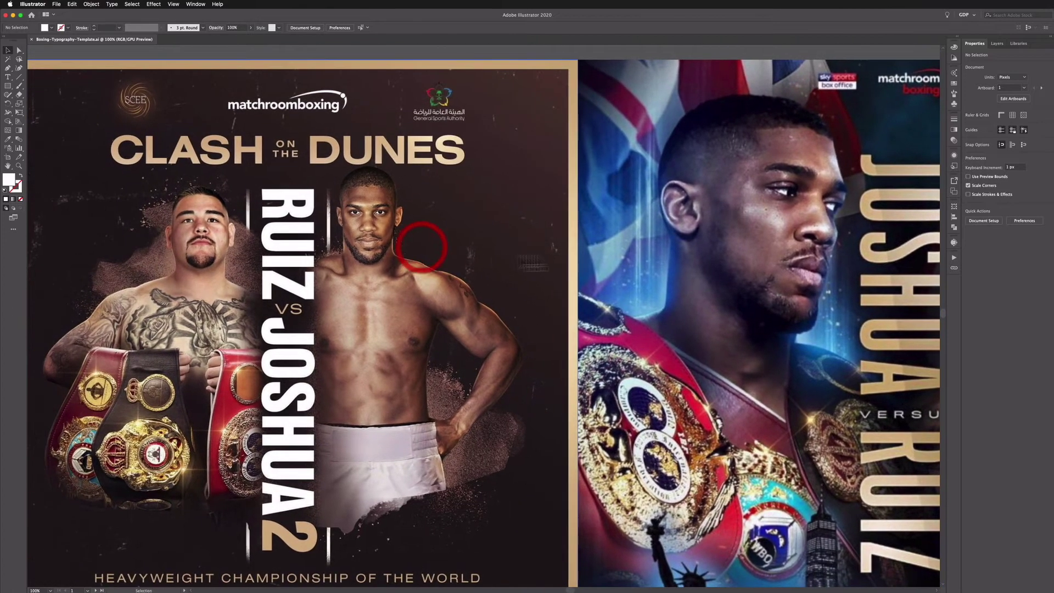
pyautogui.moveTo(680, 291); pyautogui.dragTo(366, 321)
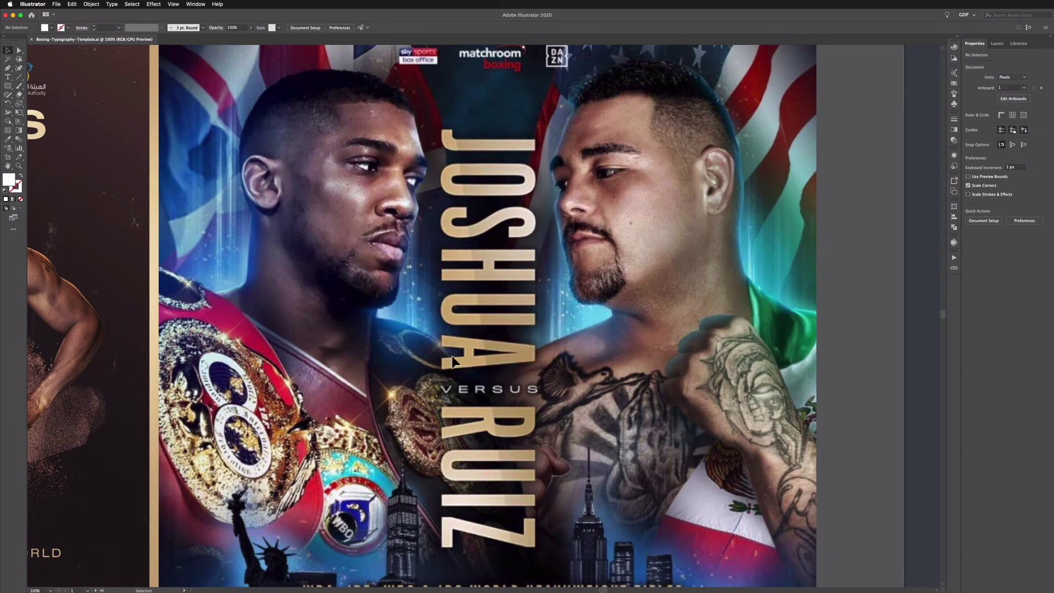
pyautogui.moveTo(186, 331); pyautogui.dragTo(326, 329)
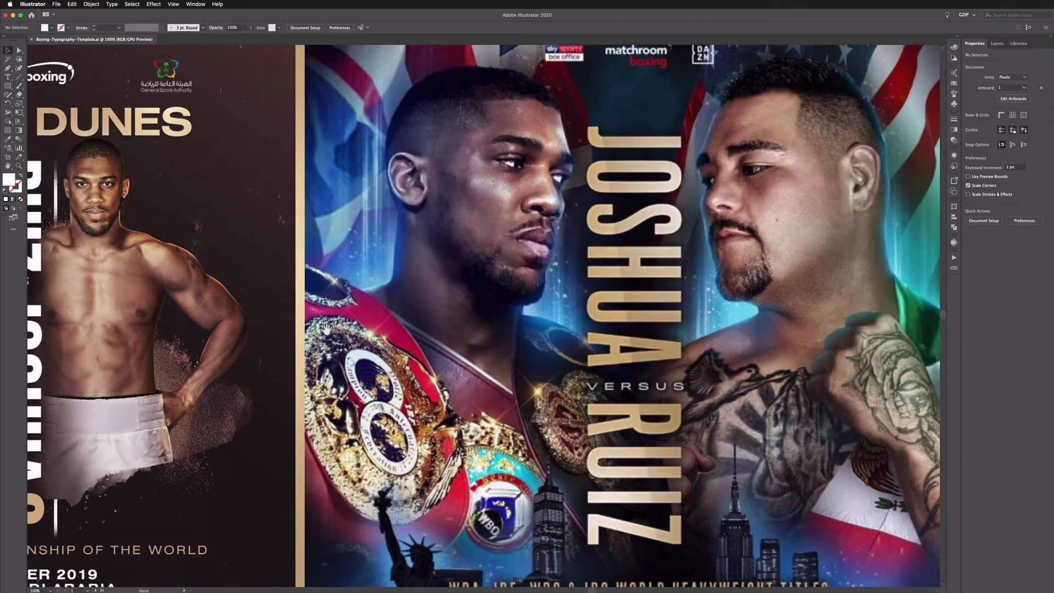
pyautogui.moveTo(252, 321); pyautogui.dragTo(432, 321)
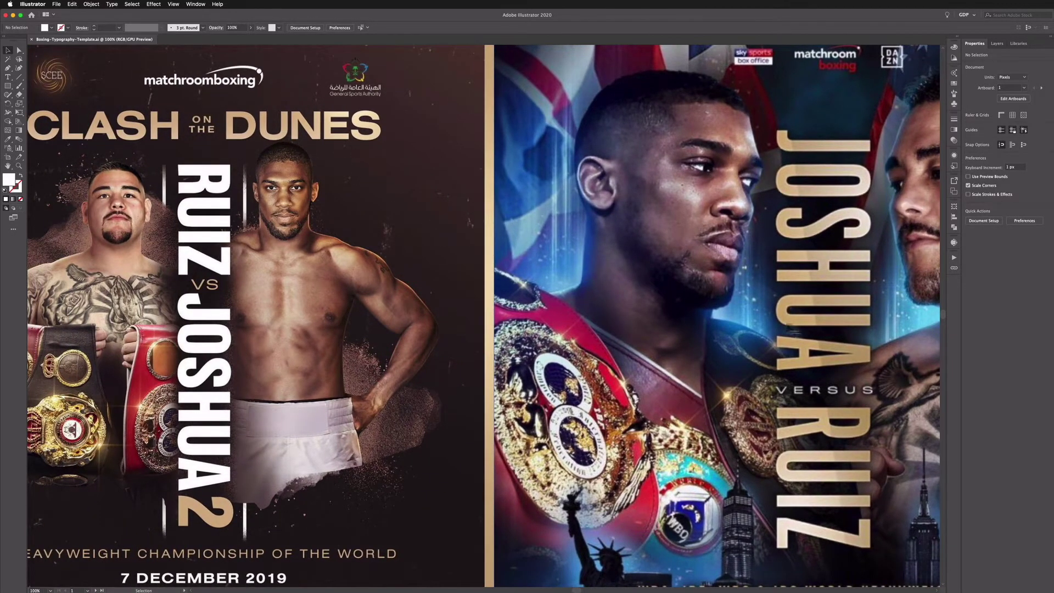
pyautogui.hscroll(10, 793, 307)
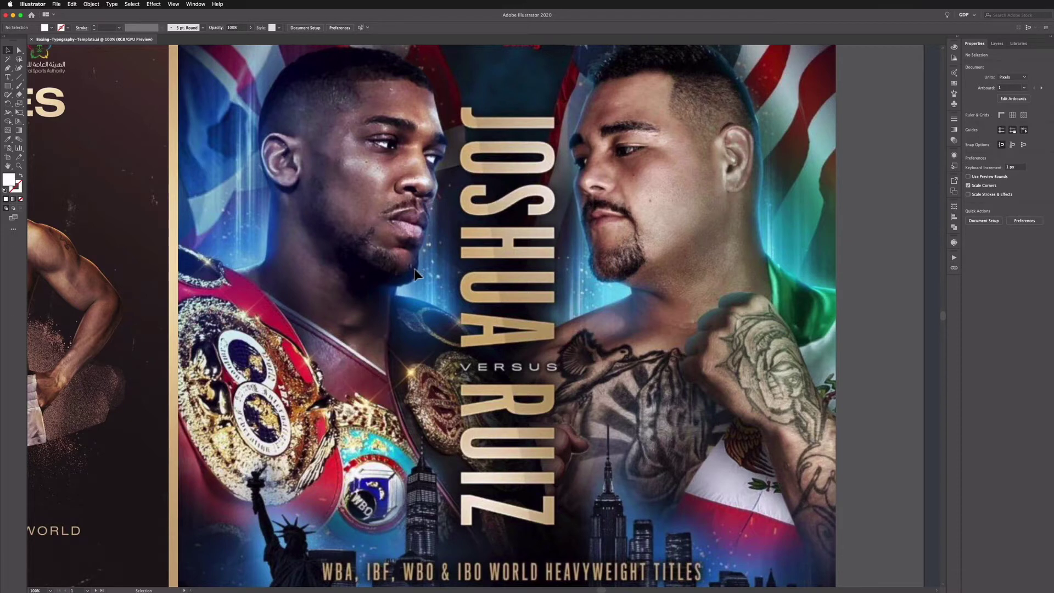
pyautogui.press('super+minus')
pyautogui.press('super+minus')
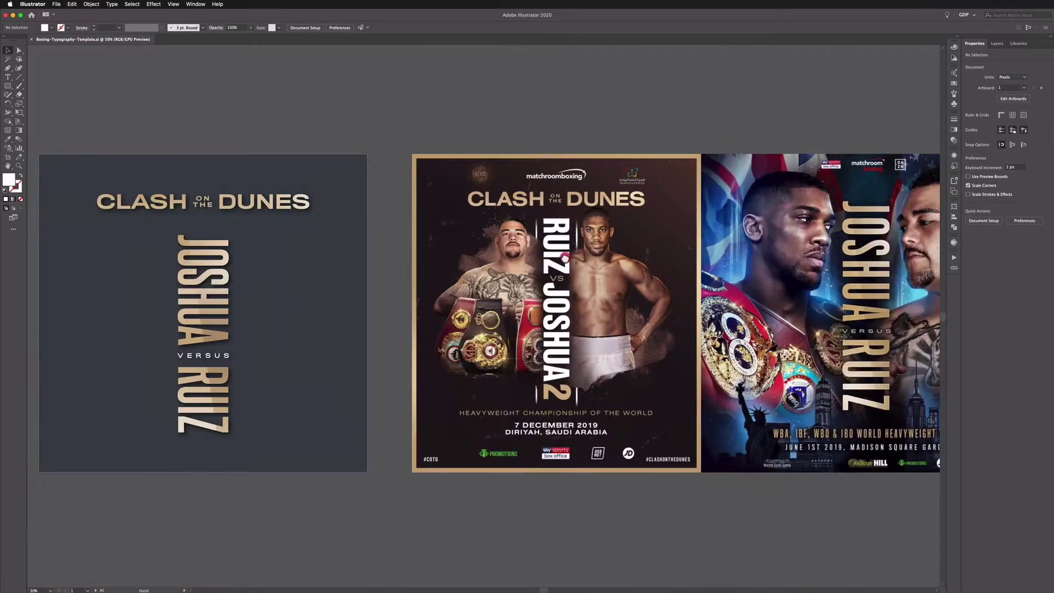
# Examine the finished gold lettering group on the dark example artboard up close.
pyautogui.moveTo(299, 266); pyautogui.dragTo(536, 269)
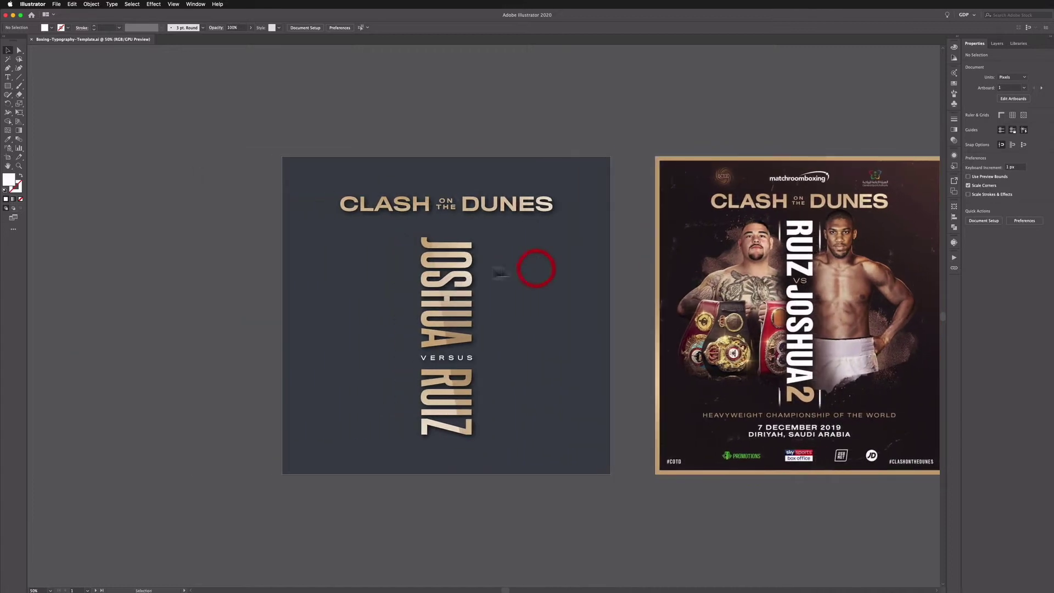
pyautogui.click(442, 269)
pyautogui.press('a')
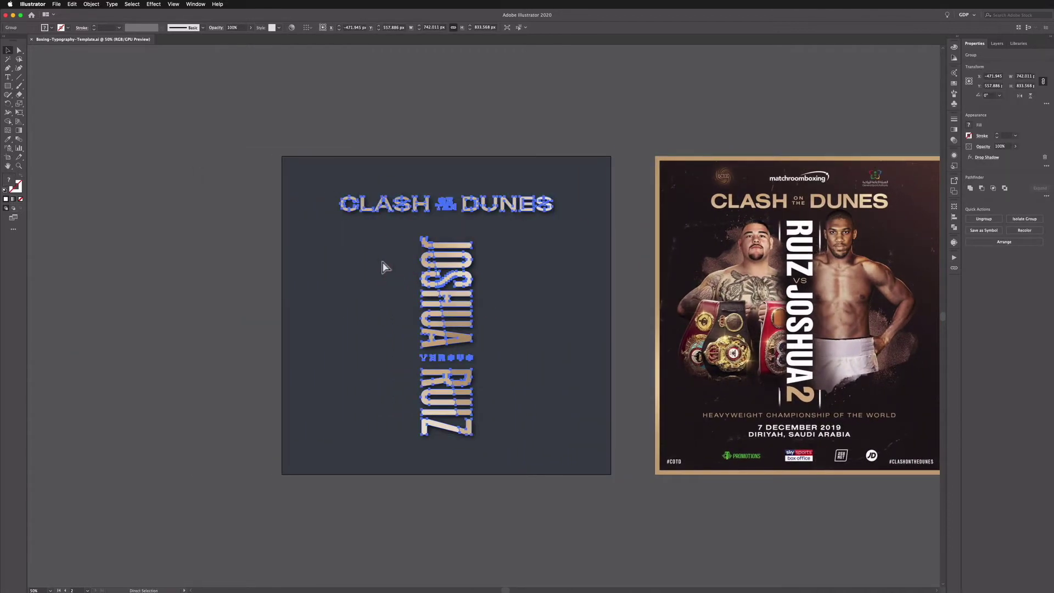
pyautogui.press('v')
pyautogui.click(383, 266)
pyautogui.press('super+plus')
pyautogui.press('super+plus')
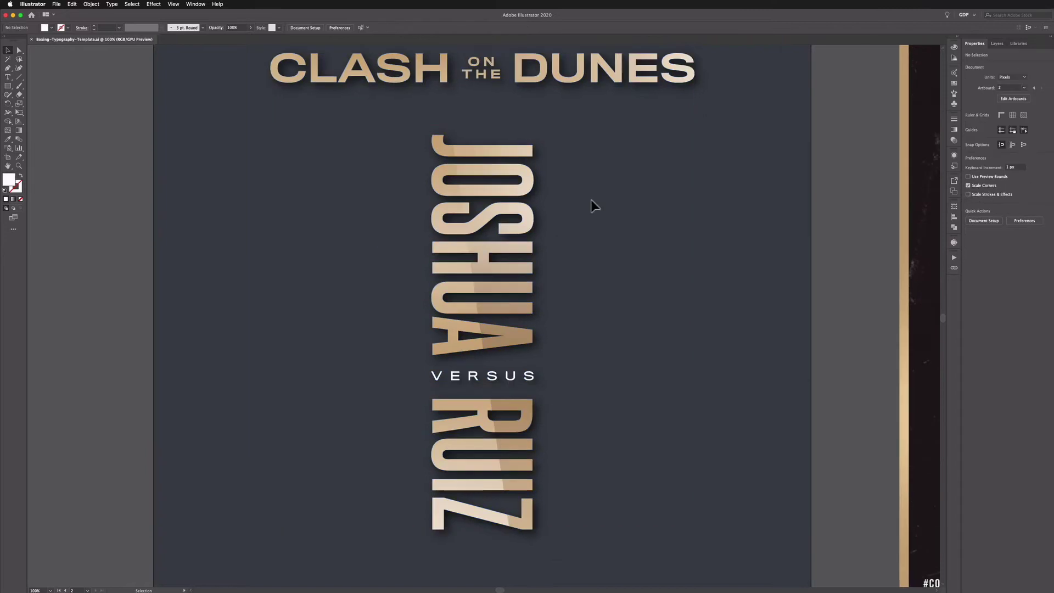
# Ungroup the white lettering on the practice artboard so that CLASH ON THE DUNES can be selected separately.
pyautogui.press('super+minus')
pyautogui.press('super+minus')
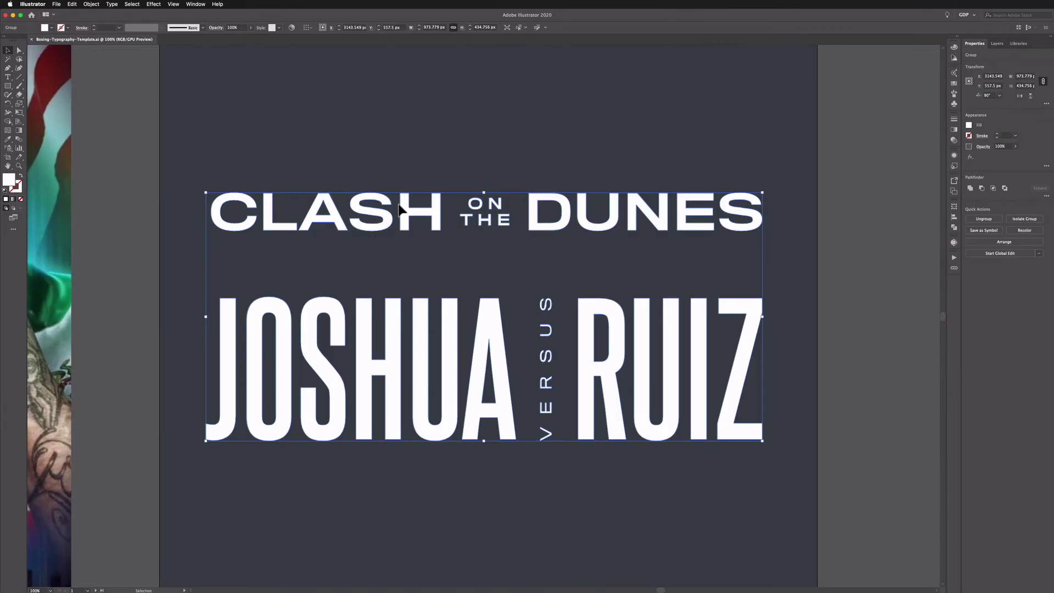
pyautogui.rightClick(403, 205)
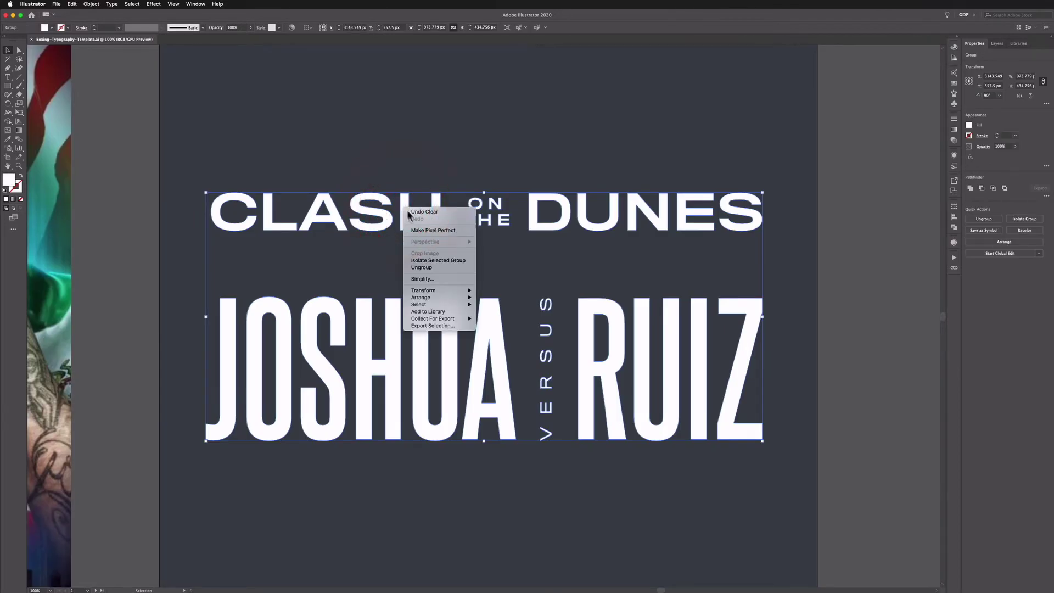
pyautogui.click(418, 267)
pyautogui.click(410, 212)
pyautogui.click(399, 328)
pyautogui.click(407, 220)
pyautogui.press('a')
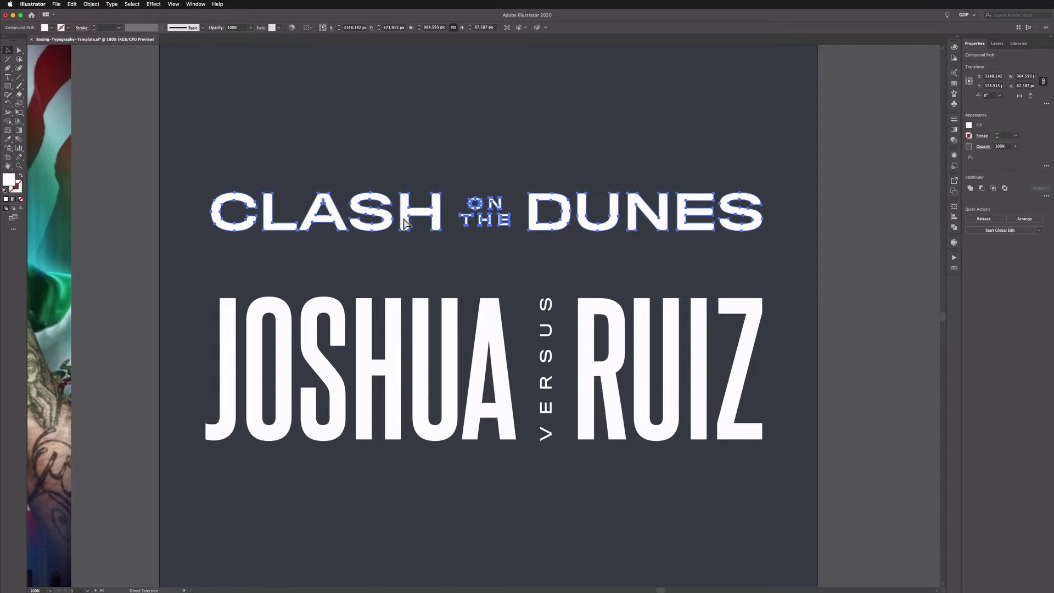
pyautogui.press('super+equal')
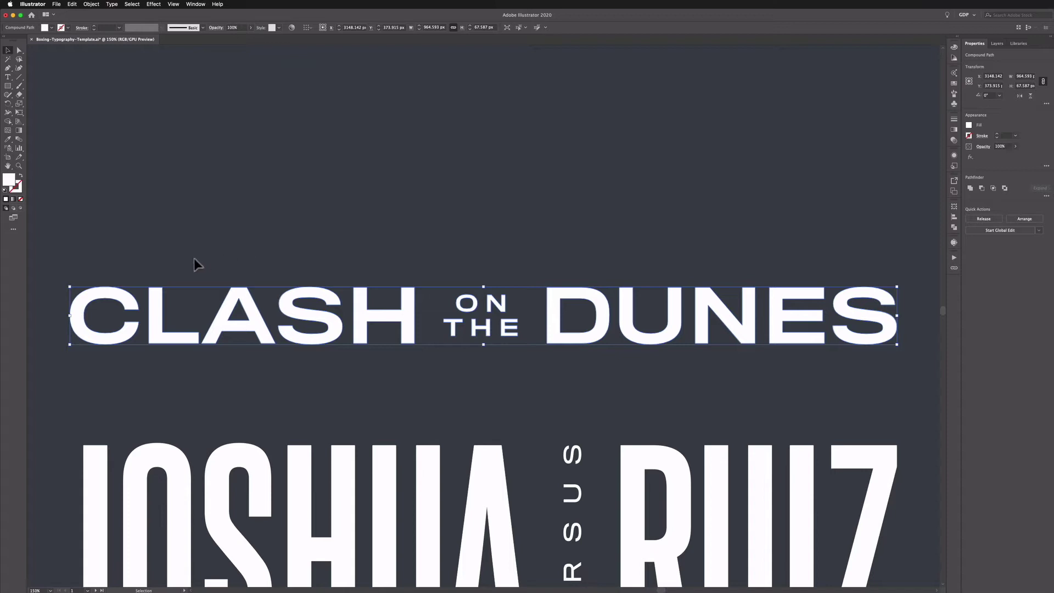
pyautogui.click(158, 265)
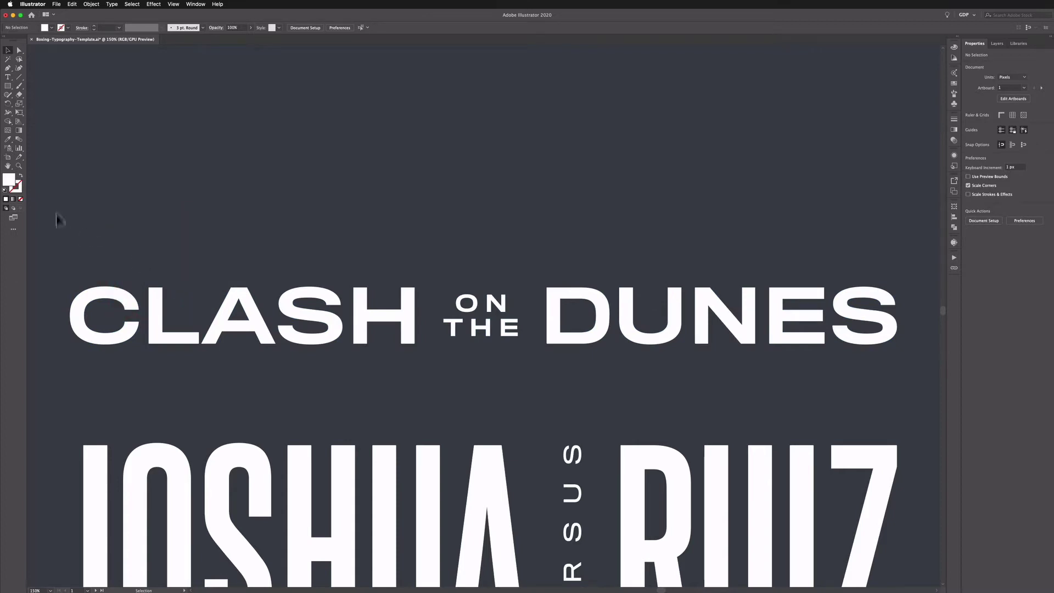
# Draw a rectangle of about 987 by 91 px over CLASH ON THE DUNES and fill it with a tan-gold swatch.
pyautogui.click(9, 86)
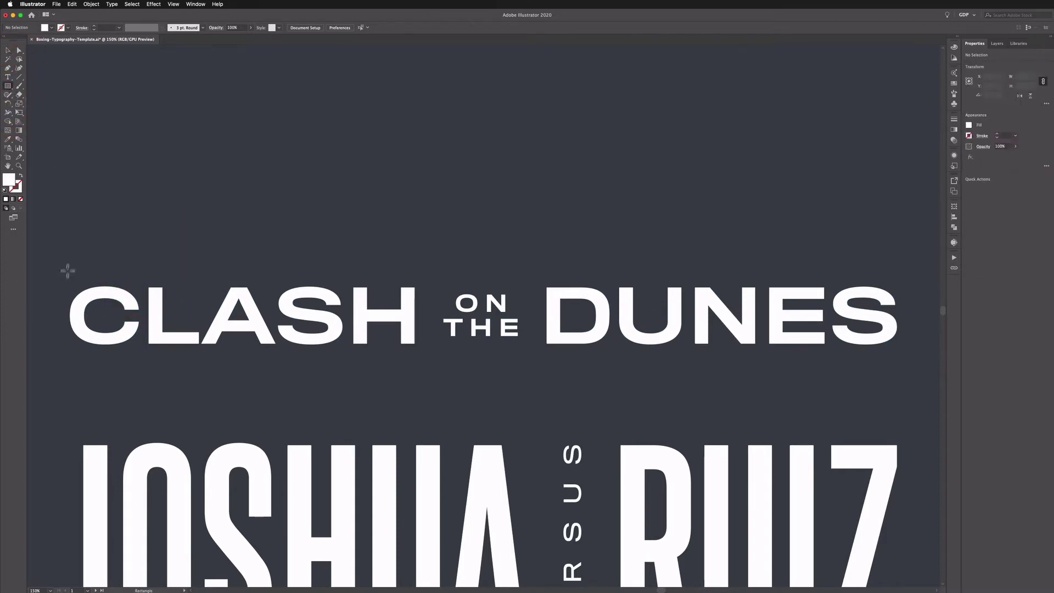
pyautogui.moveTo(59, 278); pyautogui.dragTo(902, 354)
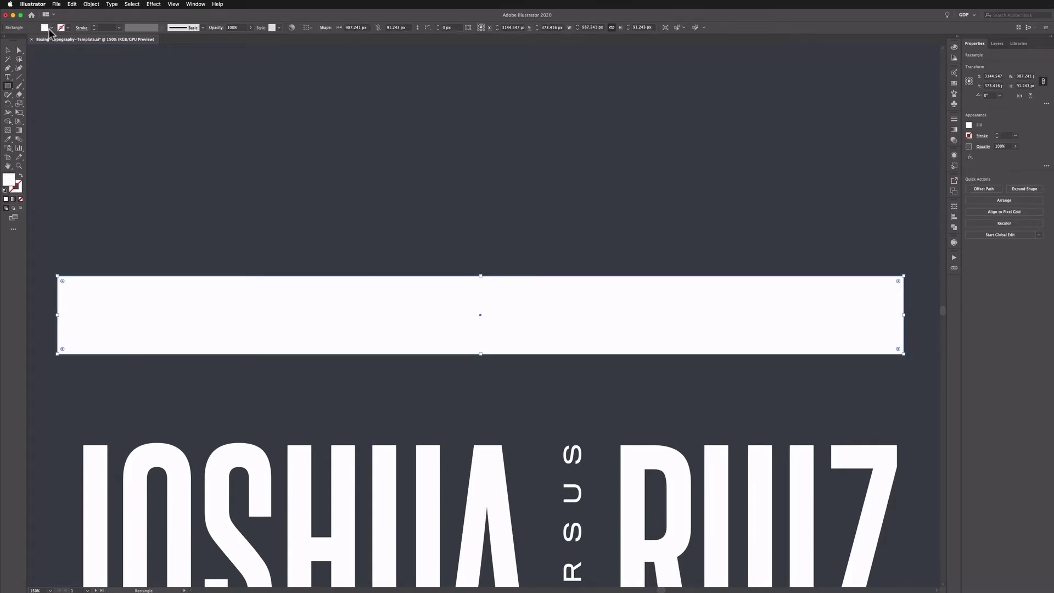
pyautogui.click(51, 28)
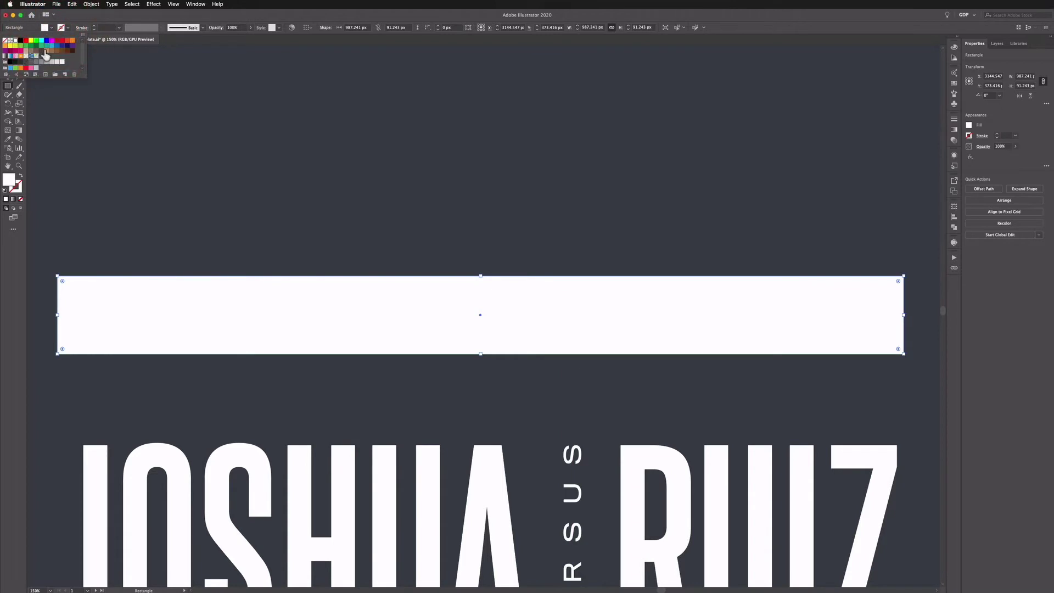
pyautogui.click(45, 53)
pyautogui.click(69, 18)
pyautogui.click(9, 52)
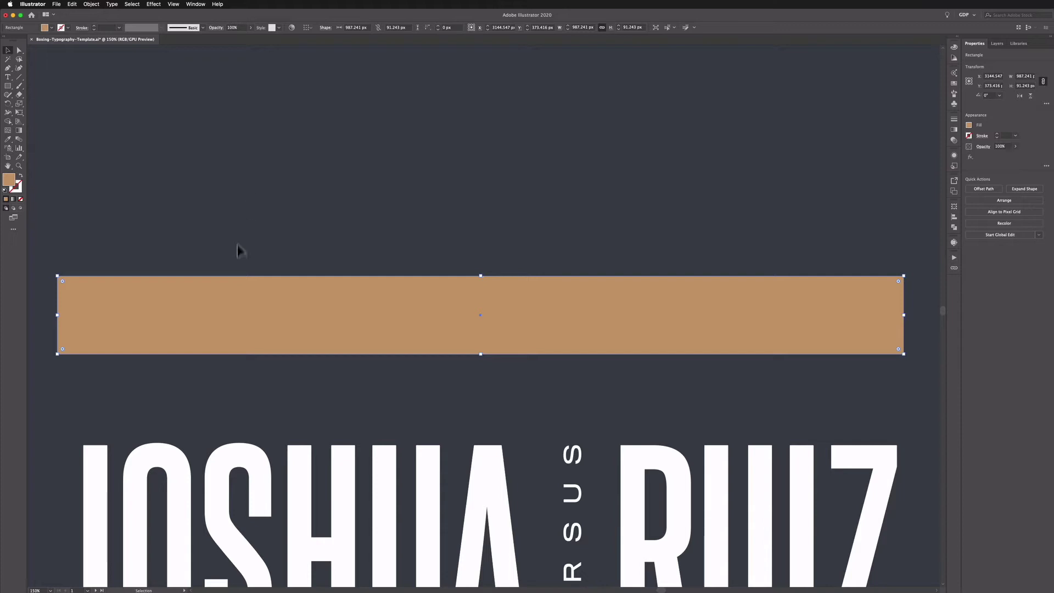
# Send the tan rectangle to the back, behind the white CLASH ON THE DUNES lettering.
pyautogui.rightClick(252, 303)
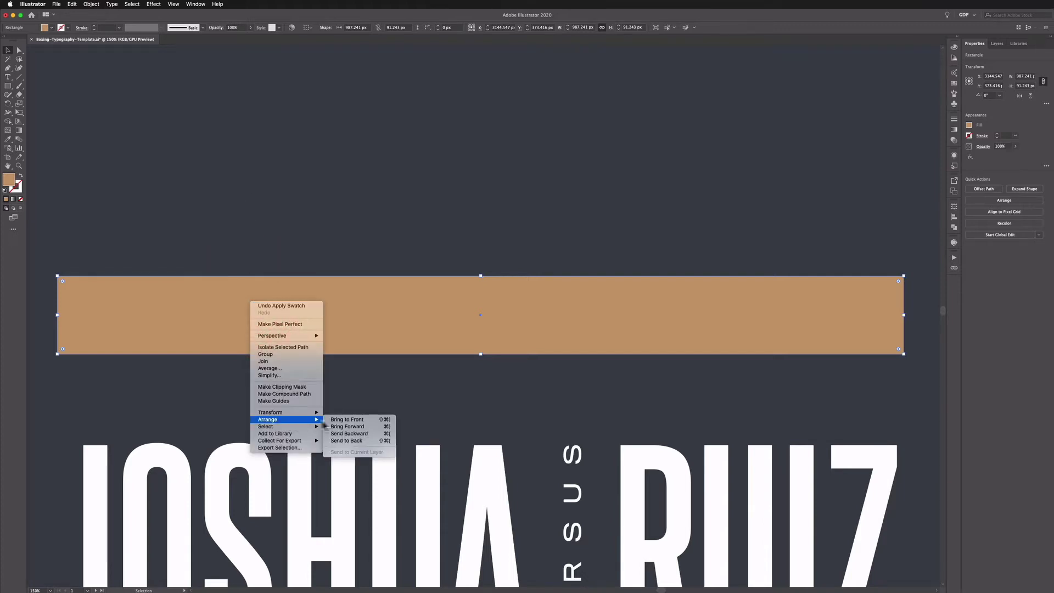
pyautogui.click(346, 436)
pyautogui.click(313, 264)
pyautogui.click(305, 296)
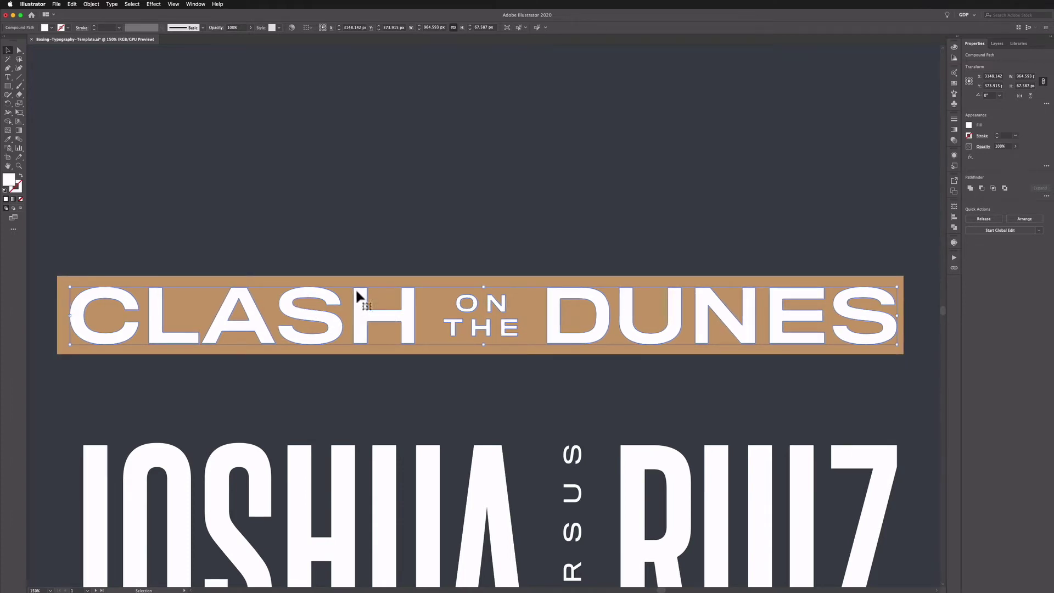
pyautogui.click(319, 250)
pyautogui.click(319, 249)
# Make the white CLASH ON THE DUNES lettering a compound path.
pyautogui.scroll(-3, 319, 248)
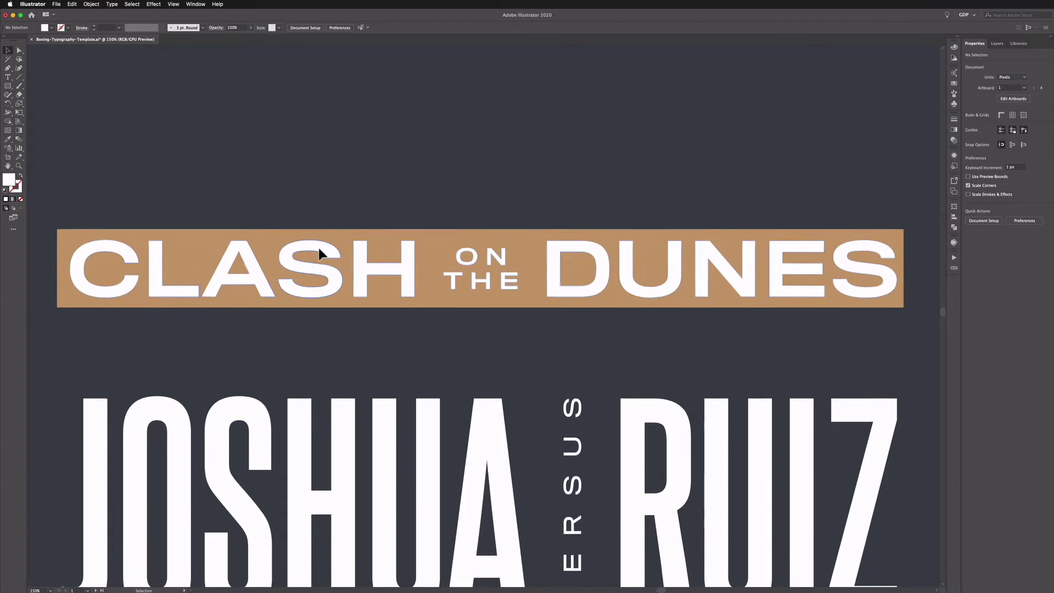
pyautogui.scroll(-2, 322, 310)
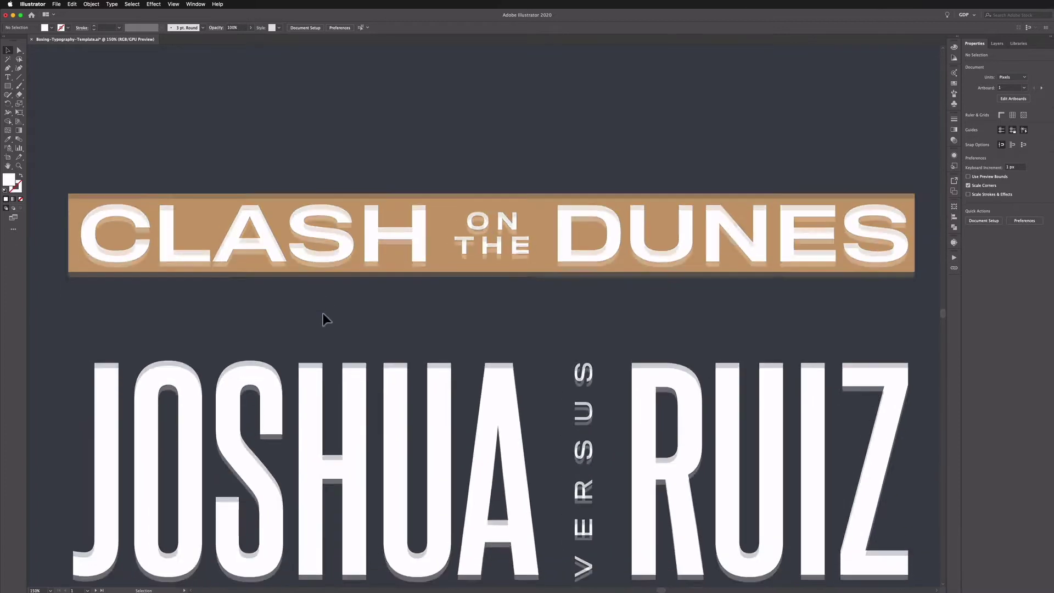
pyautogui.click(313, 343)
pyautogui.click(321, 297)
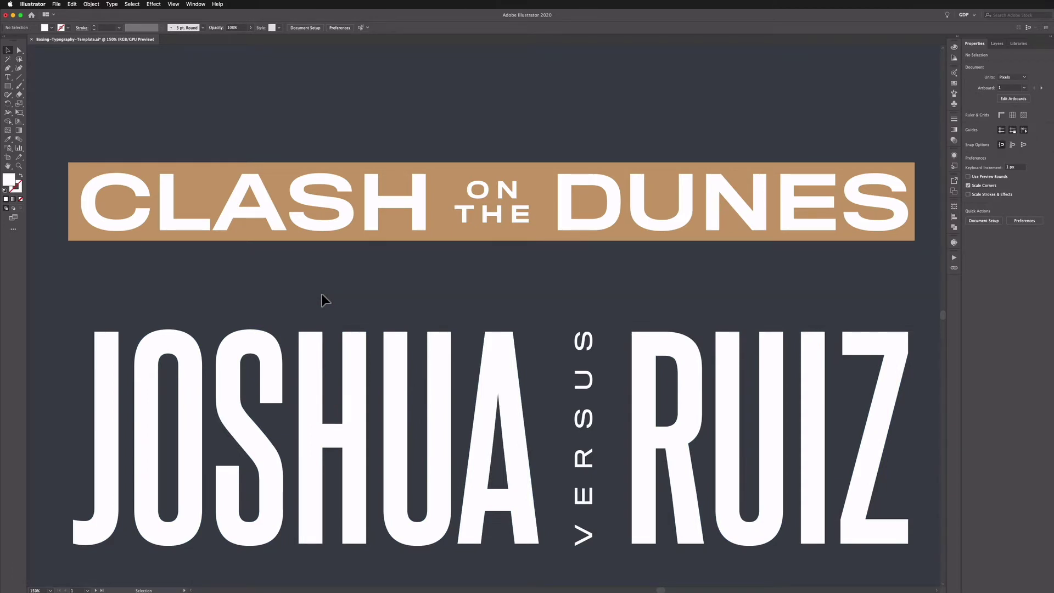
pyautogui.scroll(2, 318, 274)
pyautogui.click(311, 255)
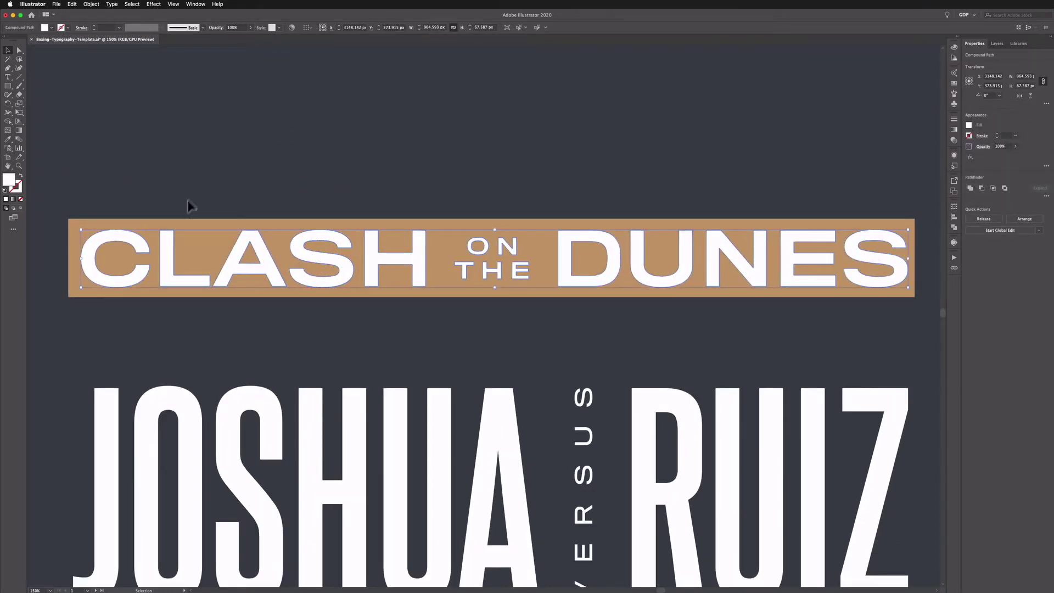
pyautogui.click(91, 4)
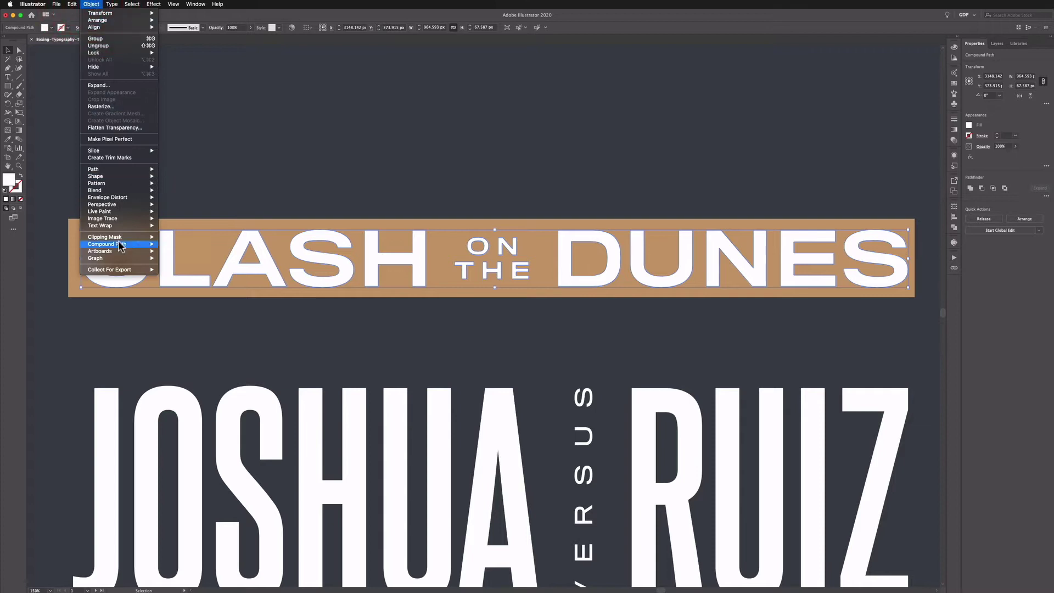
pyautogui.moveTo(132, 244)
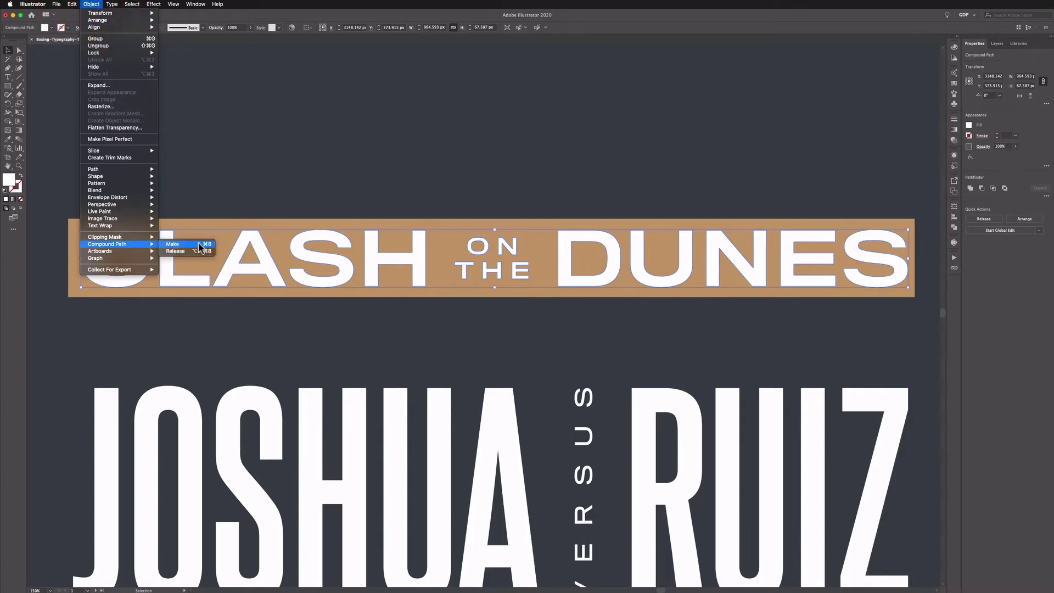
pyautogui.click(197, 244)
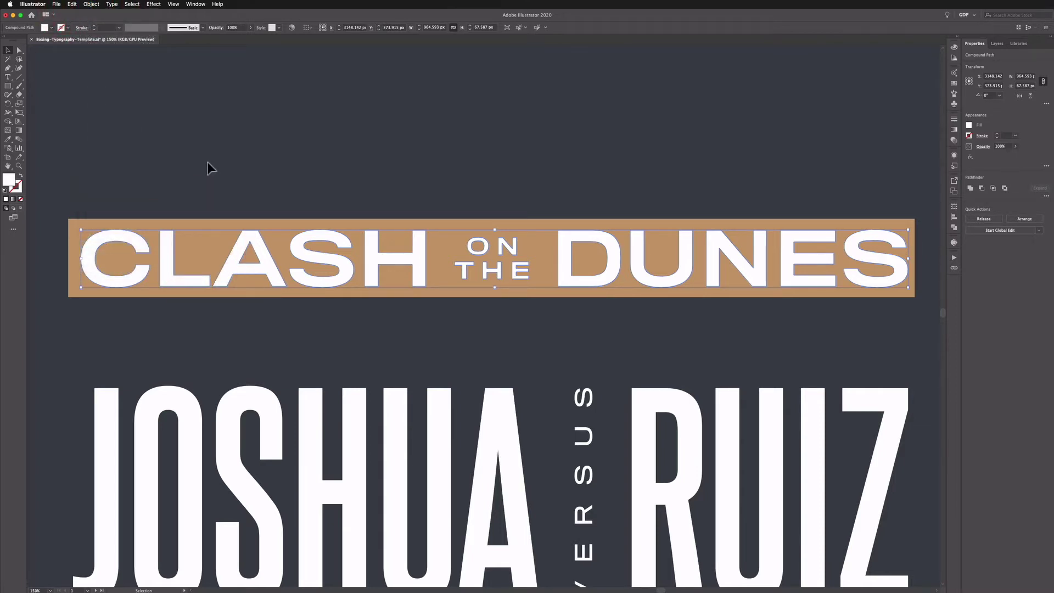
pyautogui.click(217, 170)
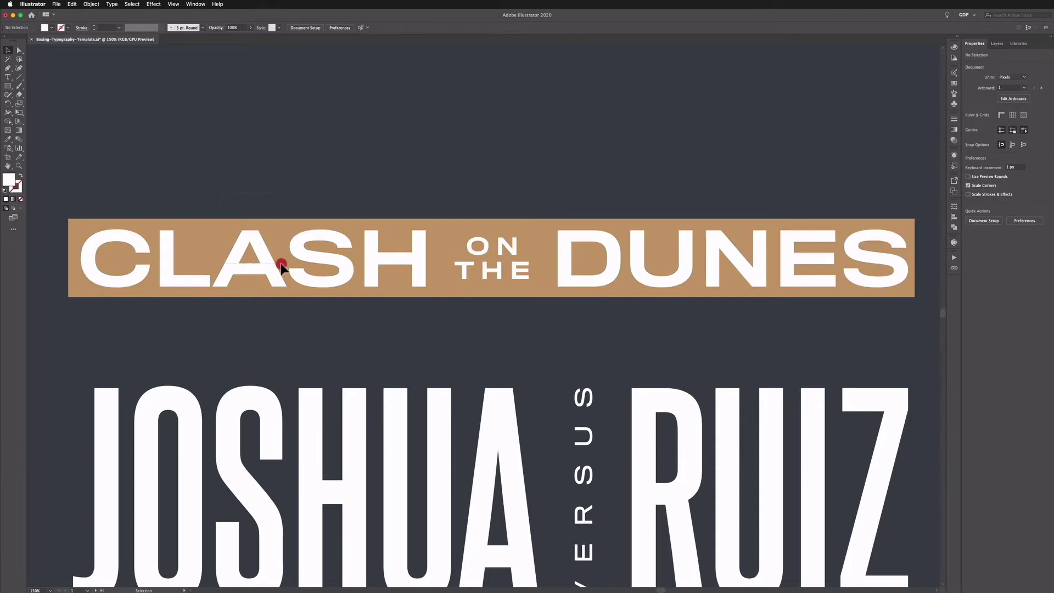
# Make a clipping mask from the CLASH ON THE DUNES lettering and the tan rectangle behind it.
pyautogui.moveTo(281, 262); pyautogui.dragTo(265, 245)
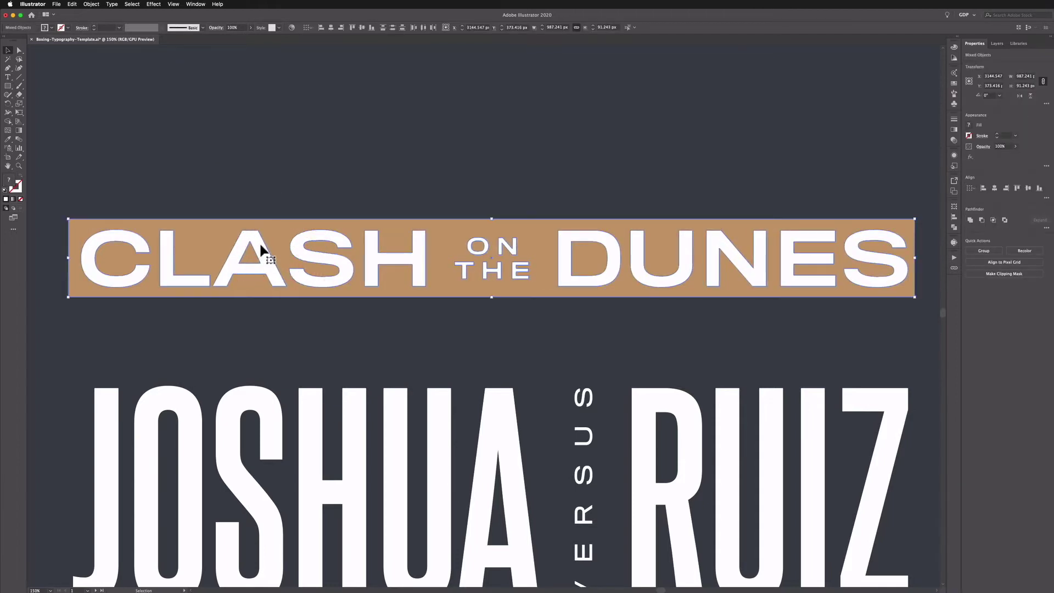
pyautogui.rightClick(261, 248)
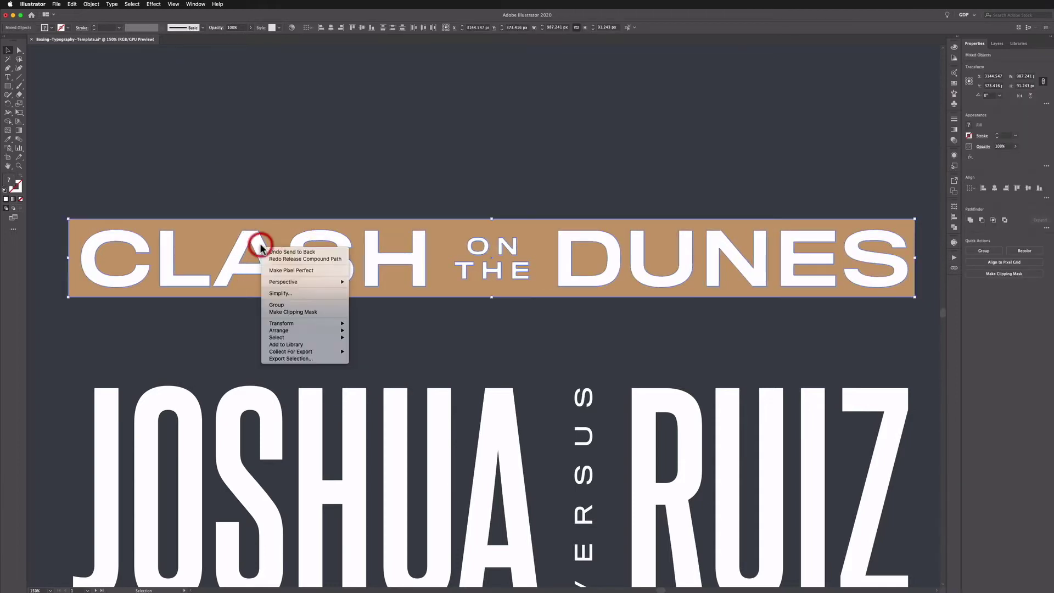
pyautogui.click(274, 311)
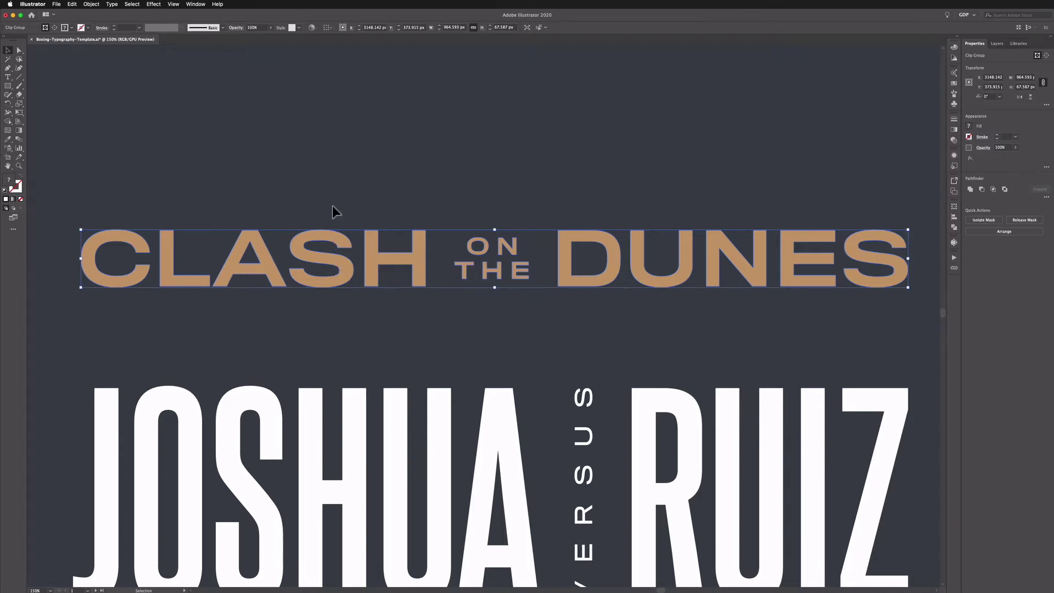
pyautogui.click(341, 190)
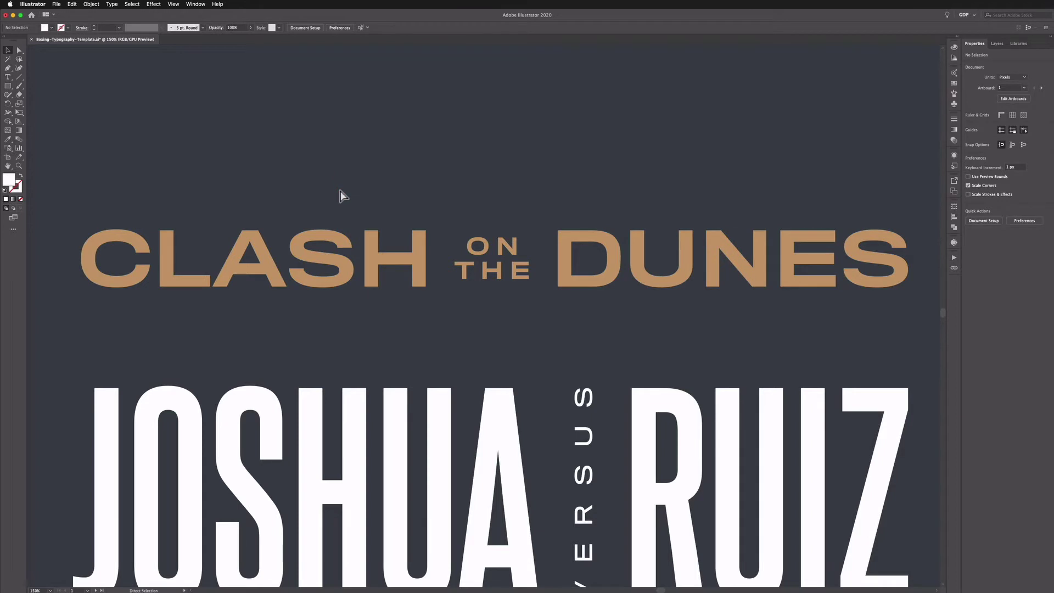
# Compare the masked lettering with the gold shading of the type on the two reference posters.
pyautogui.press('super+minus')
pyautogui.press('super+minus')
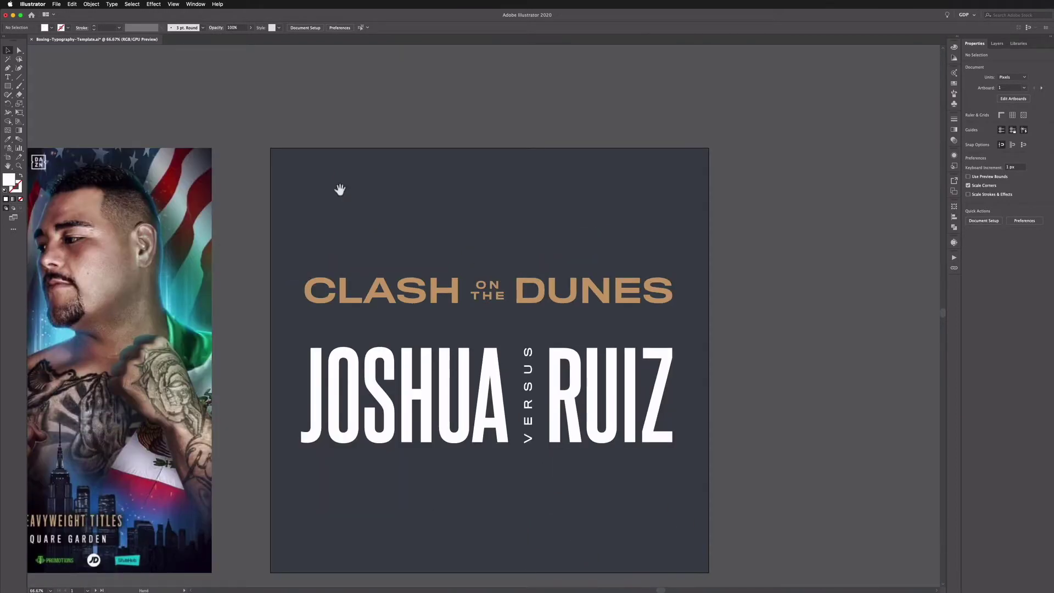
pyautogui.moveTo(252, 250); pyautogui.dragTo(721, 196)
pyautogui.moveTo(72, 165); pyautogui.dragTo(246, 181)
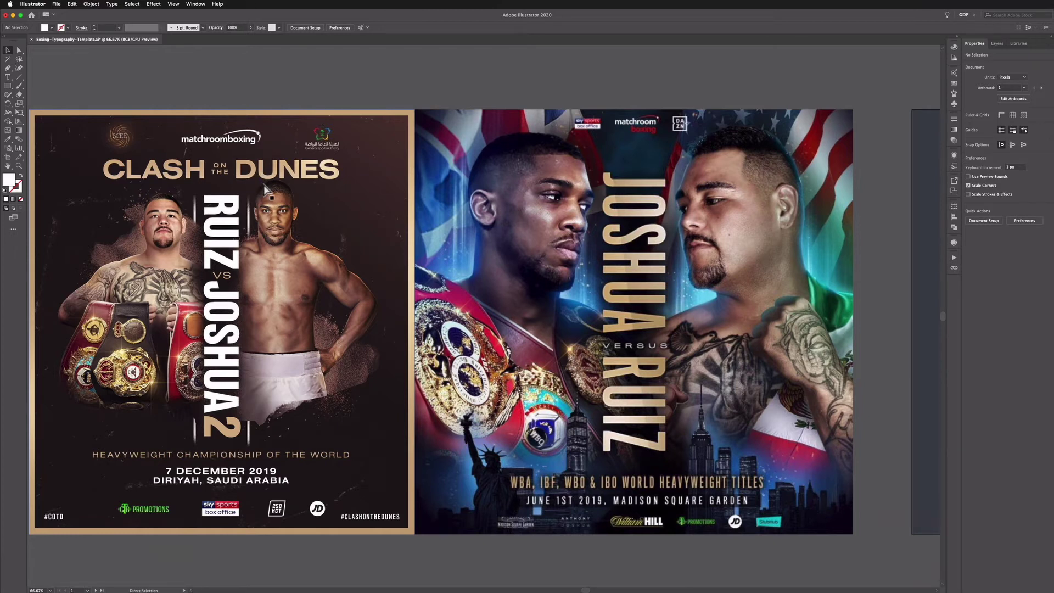
# Examine up close the gold shading of CLASH ON THE DUNES and the white RUIZ VS JOSHUA type on the first reference poster.
pyautogui.press('super+equal')
pyautogui.press('super+equal')
pyautogui.press('super+equal')
pyautogui.moveTo(283, 245); pyautogui.dragTo(683, 369)
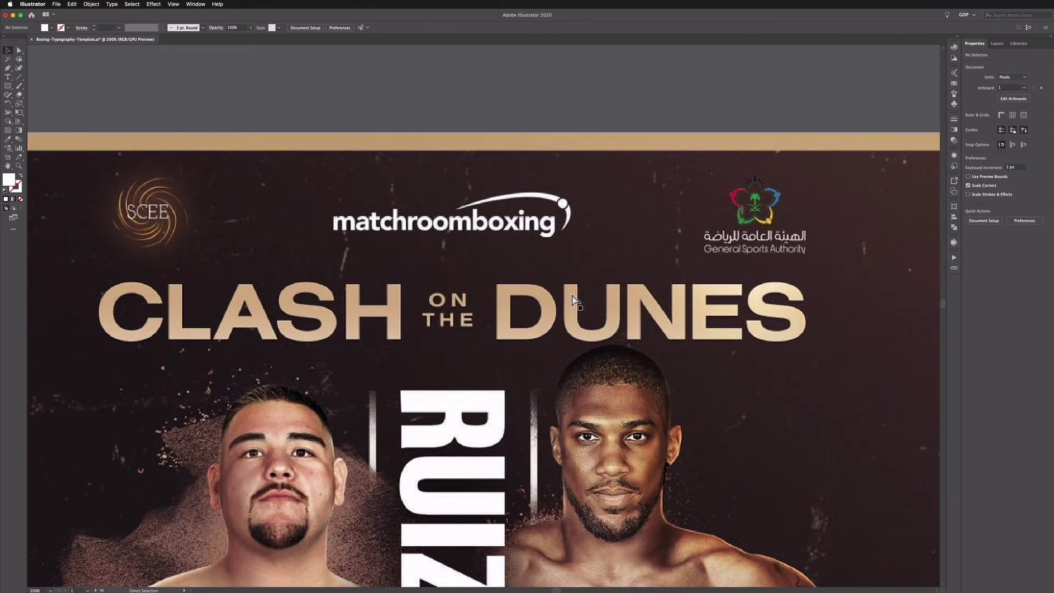
pyautogui.press('super+equal')
pyautogui.press('super+equal')
pyautogui.press('super+equal')
pyautogui.press('super+equal')
pyautogui.press('super+equal')
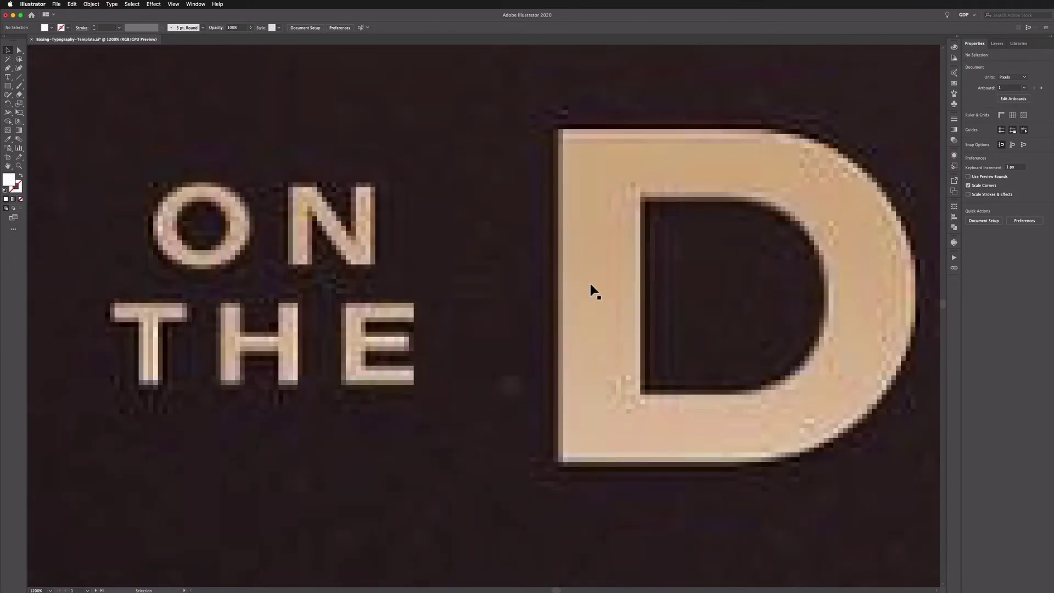
pyautogui.hscroll(5, 591, 291)
pyautogui.click(352, 169)
pyautogui.hscroll(4, 353, 169)
pyautogui.hscroll(5, 355, 174)
pyautogui.click(393, 269)
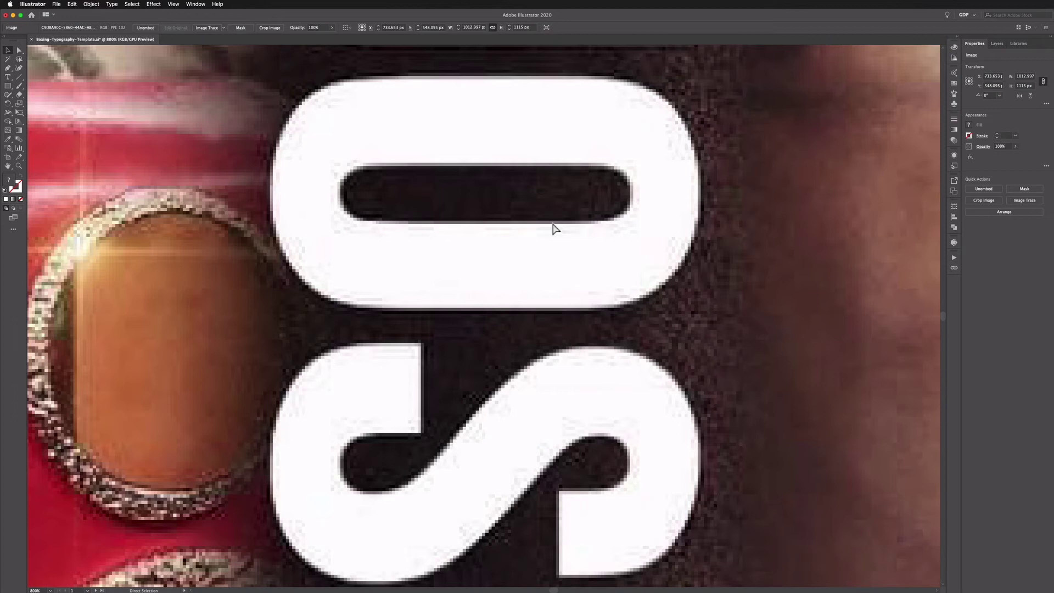
pyautogui.scroll(-8, 555, 227)
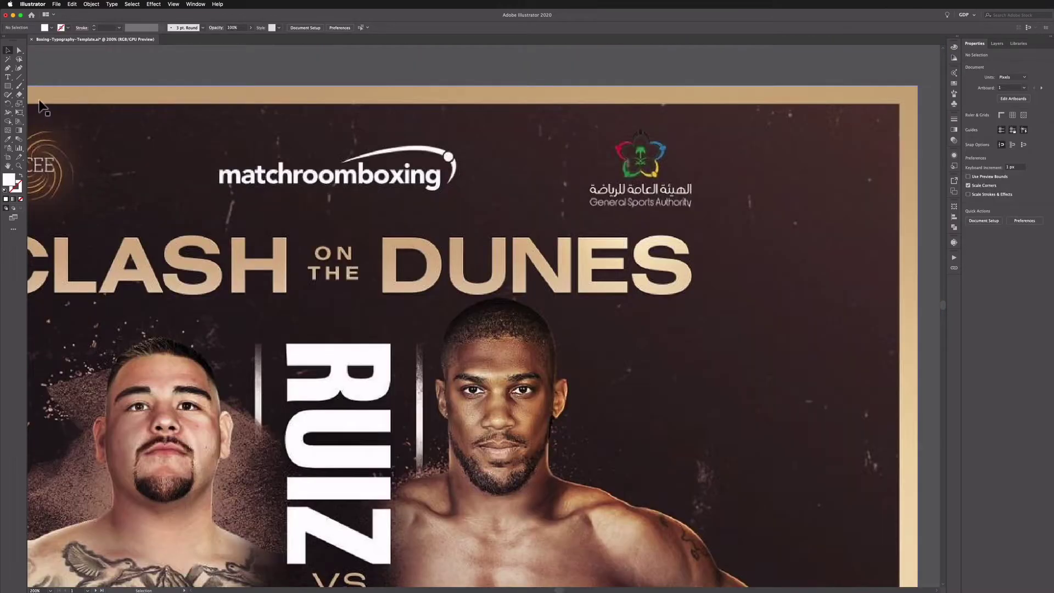
# Draw a white square about 62 px wide beside the word DUNES on the first reference poster.
pyautogui.click(8, 86)
pyautogui.moveTo(738, 234); pyautogui.dragTo(808, 297)
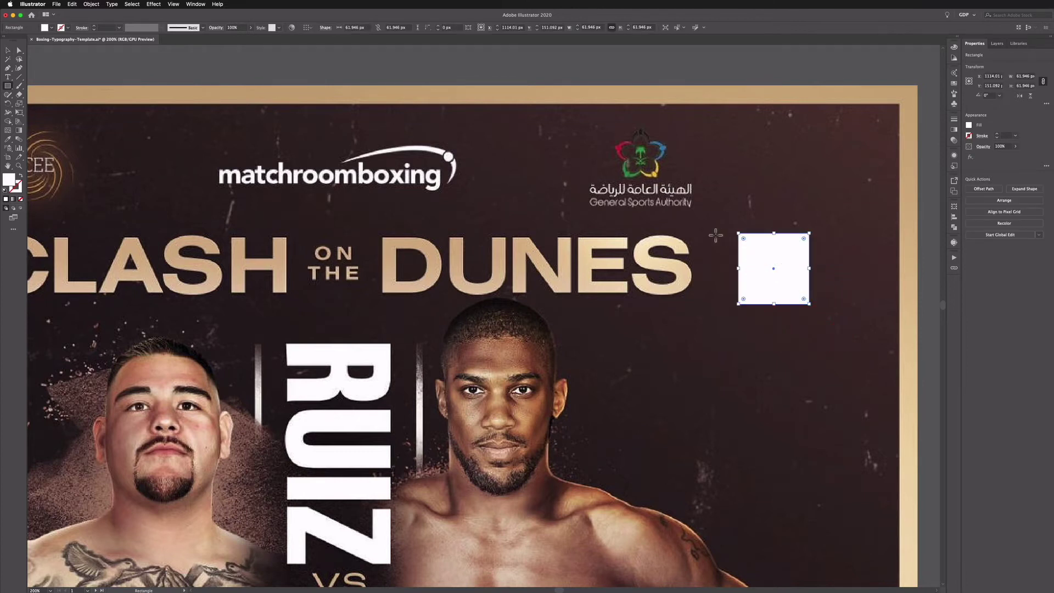
pyautogui.hscroll(6, 714, 232)
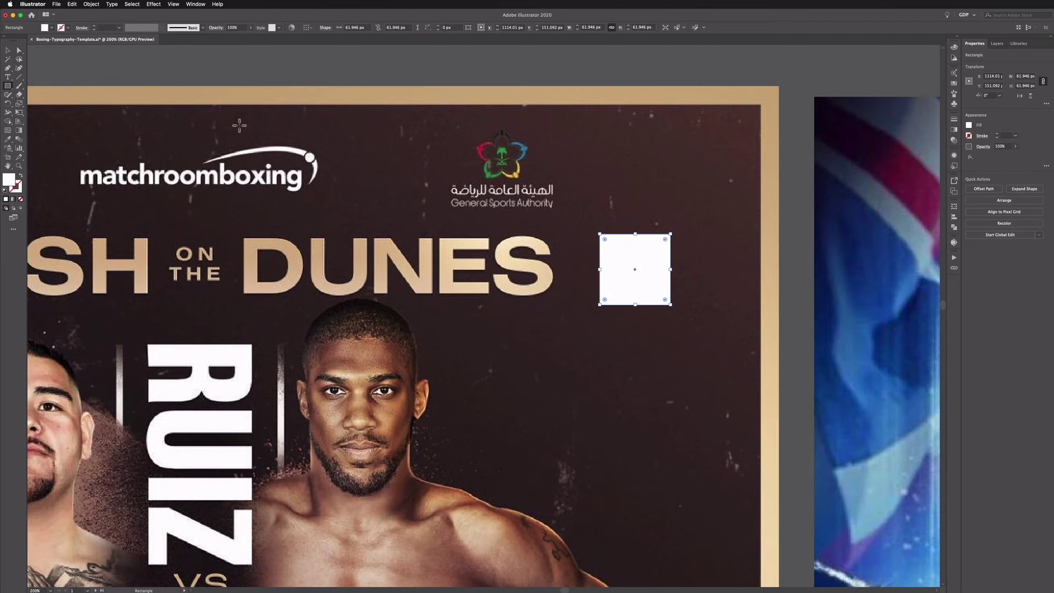
# Fill the square with the tan colour sampled from the poster's DUNES lettering.
pyautogui.press('i')
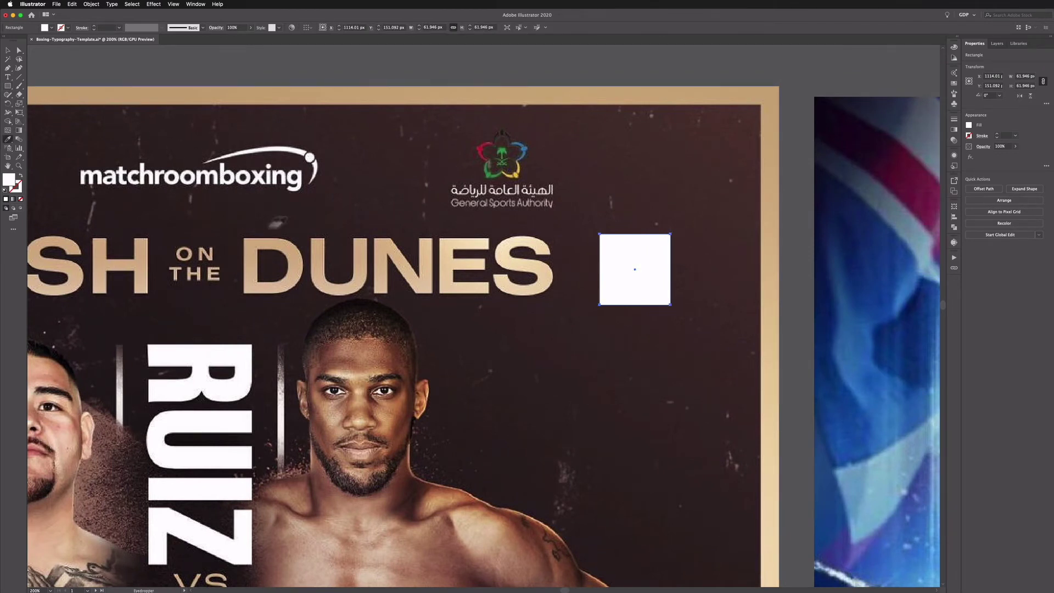
pyautogui.hscroll(-8, 297, 229)
pyautogui.hscroll(-2, 321, 240)
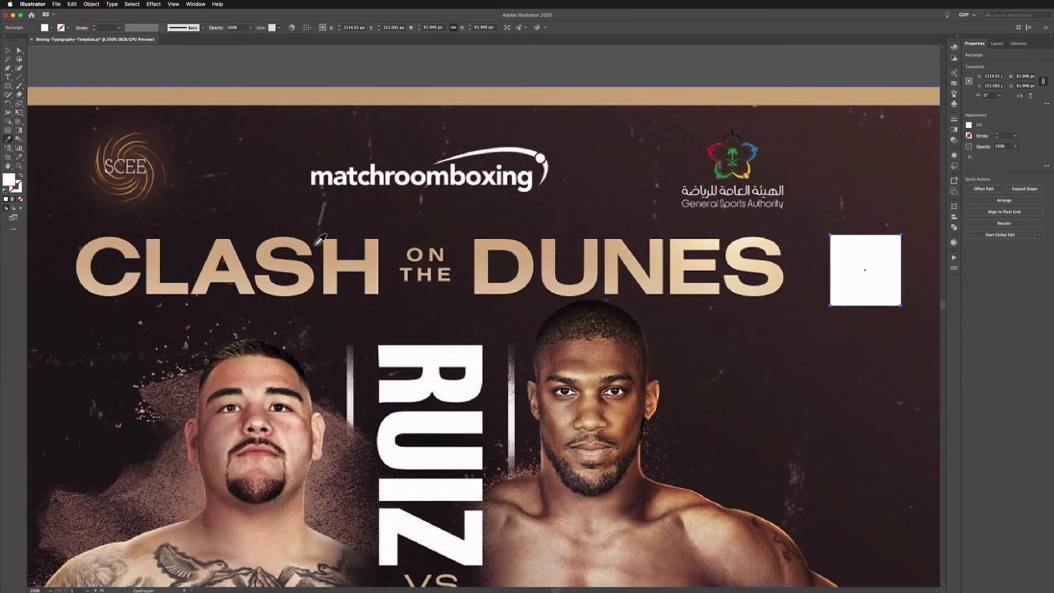
pyautogui.hscroll(1, 320, 240)
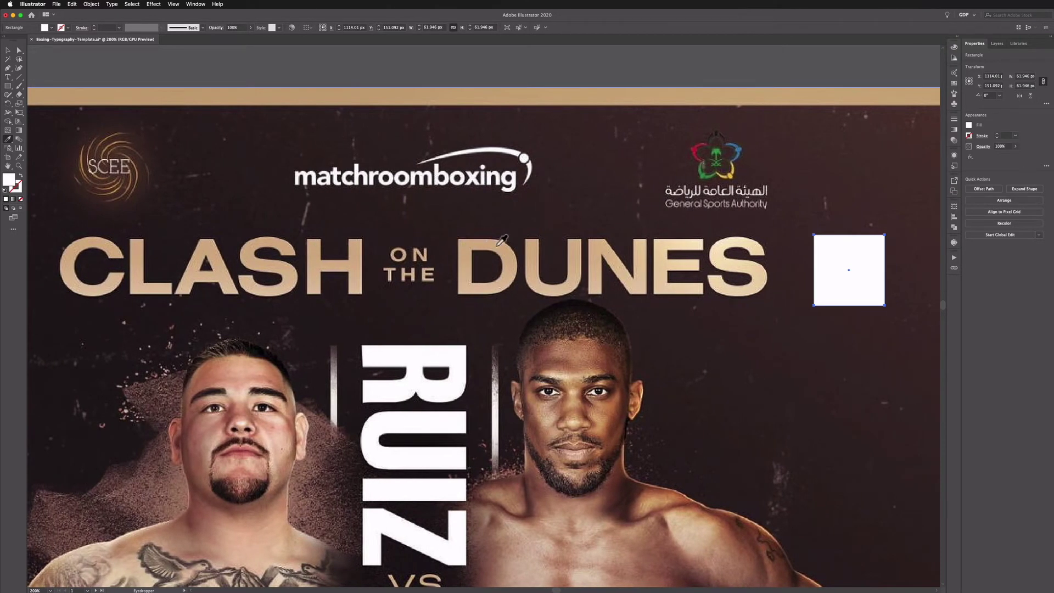
pyautogui.click(531, 244)
pyautogui.hscroll(7, 532, 243)
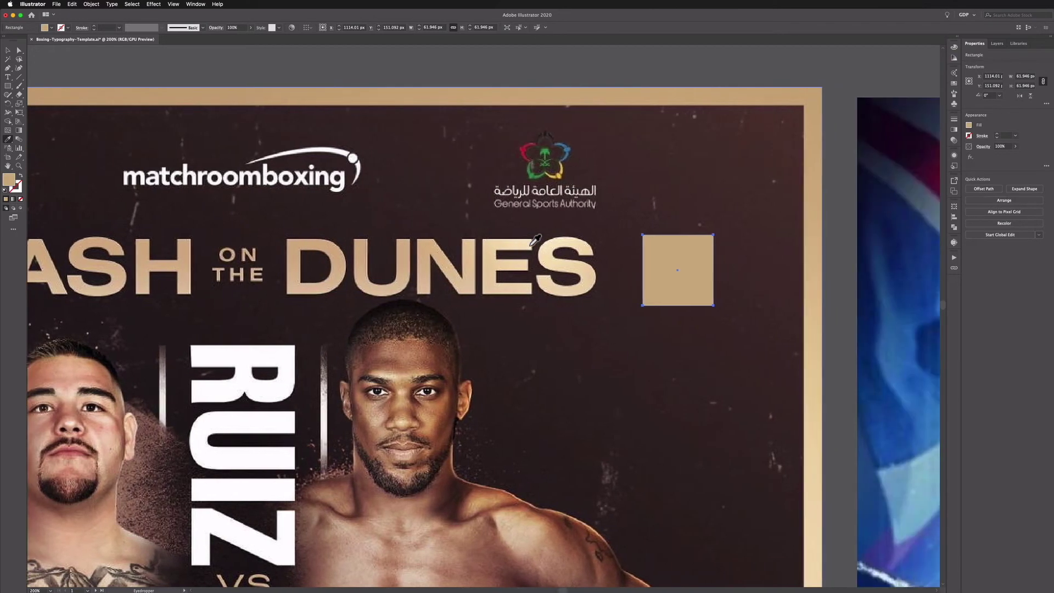
pyautogui.hscroll(4, 535, 240)
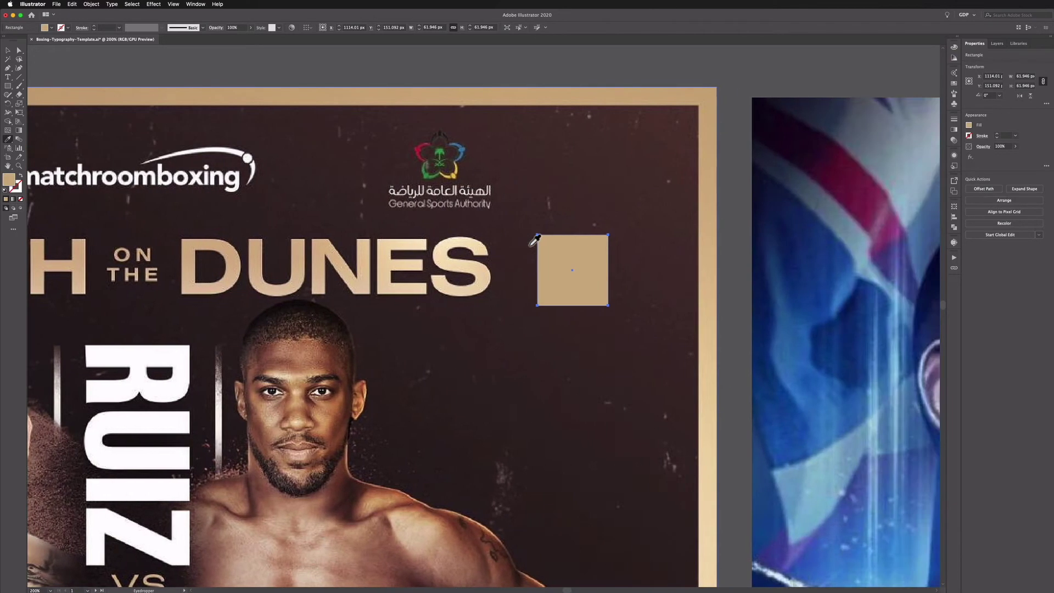
# Change the square's fill to a slightly more saturated tan in the Color Picker.
pyautogui.doubleClick(10, 179)
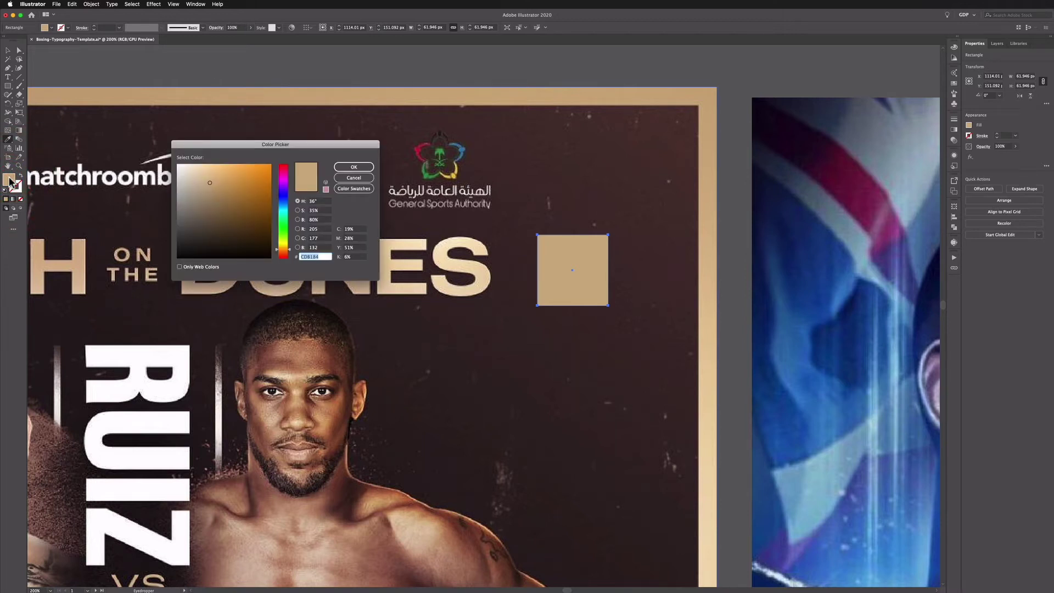
pyautogui.click(216, 184)
pyautogui.press('Return')
pyautogui.click(7, 50)
# Duplicate the tan square sideways to form a row of five adjoining squares.
pyautogui.press('space')
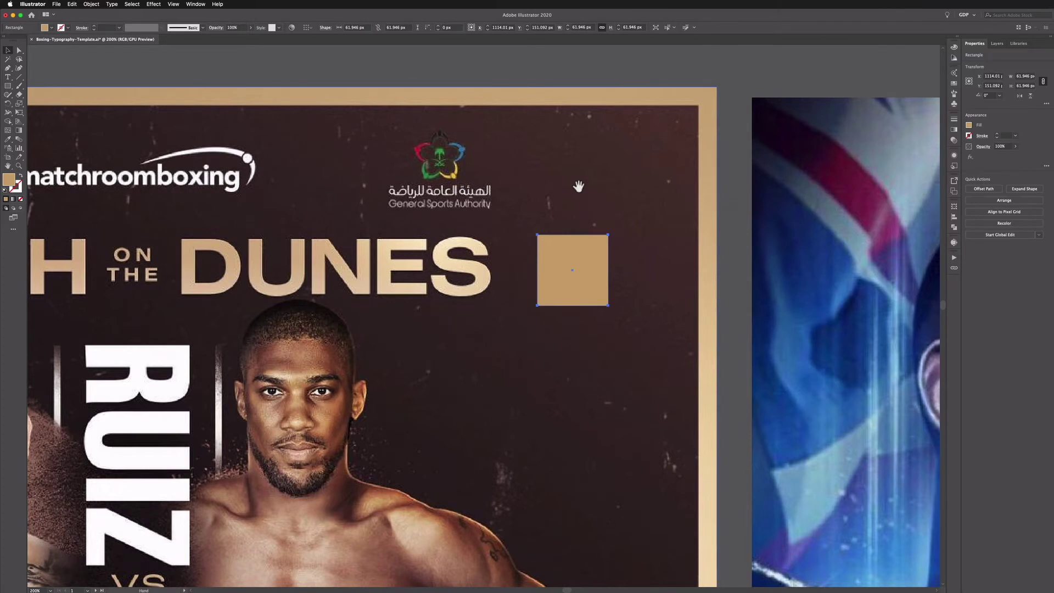
pyautogui.moveTo(579, 186); pyautogui.dragTo(434, 177)
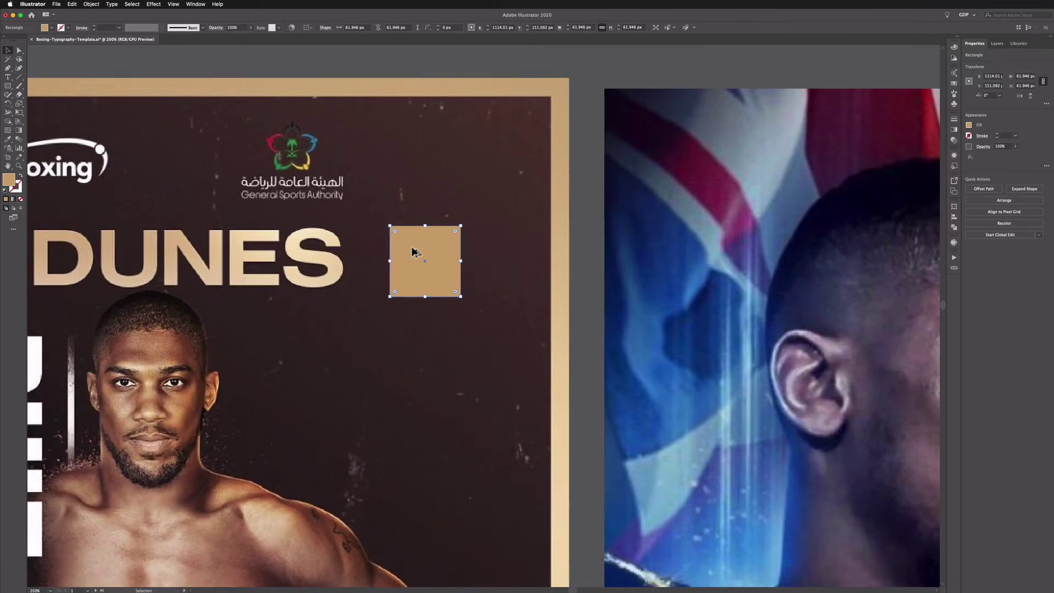
pyautogui.moveTo(413, 249); pyautogui.dragTo(486, 250)
pyautogui.hotkey('ctrl', 'd')
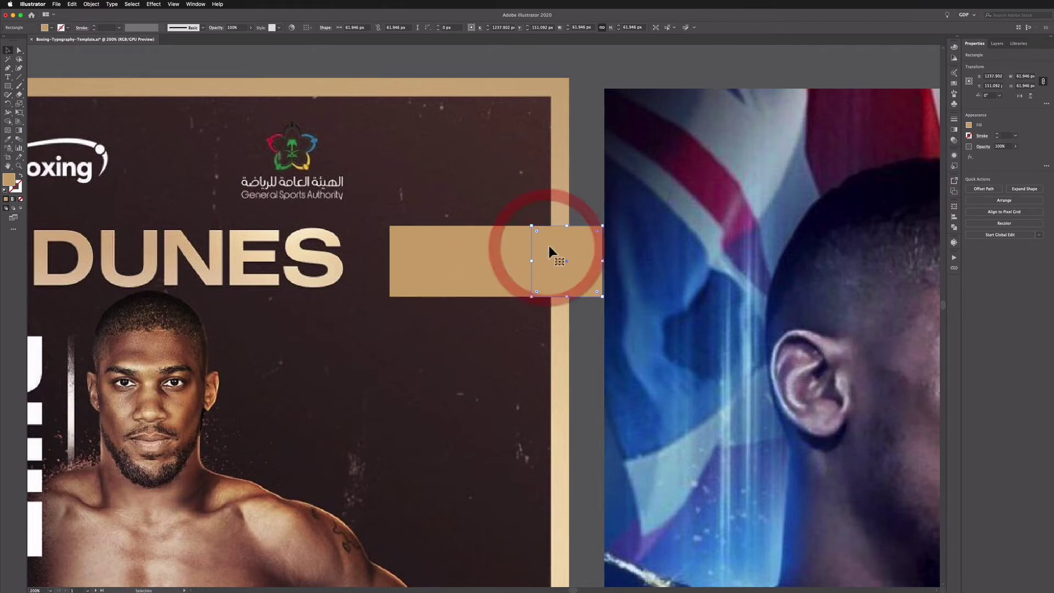
pyautogui.hotkey('ctrl', 'd')
pyautogui.hotkey('ctrl', 'd')
# Recolour the second to fifth squares with progressively lighter tan tints from the Color Guide.
pyautogui.click(479, 242)
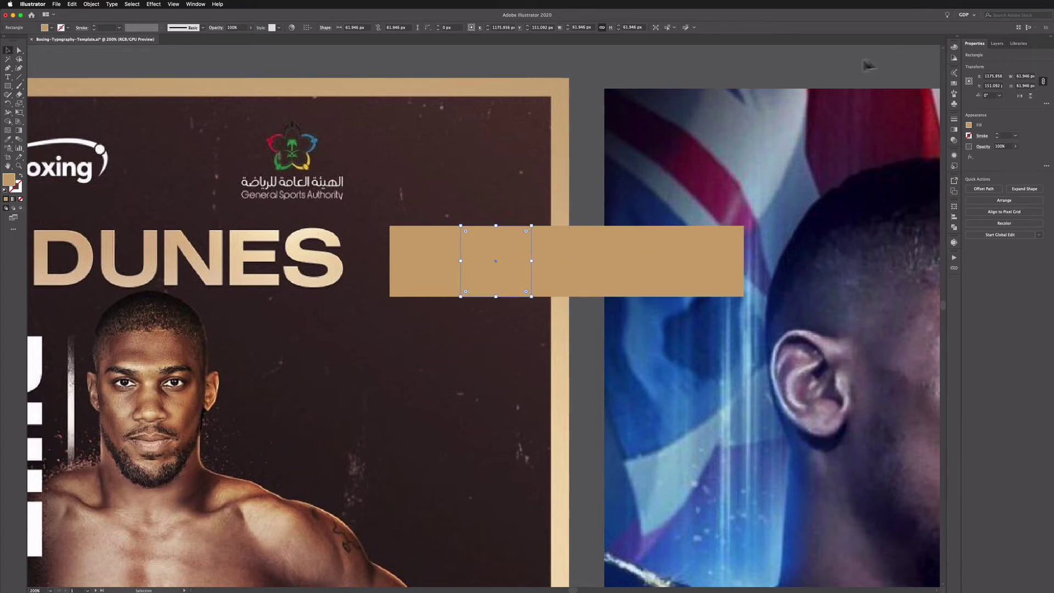
pyautogui.click(953, 57)
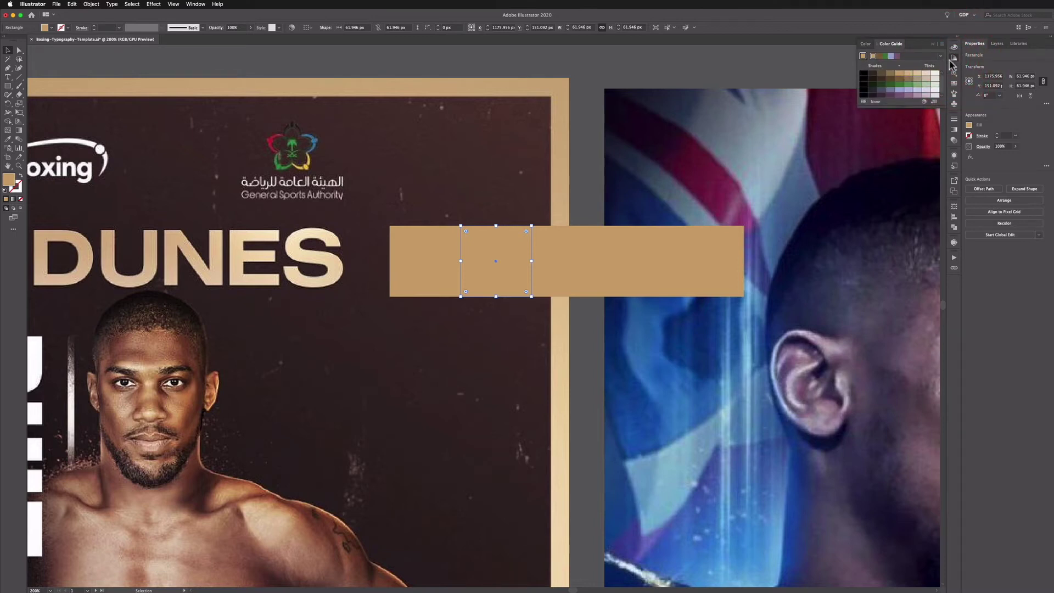
pyautogui.click(196, 4)
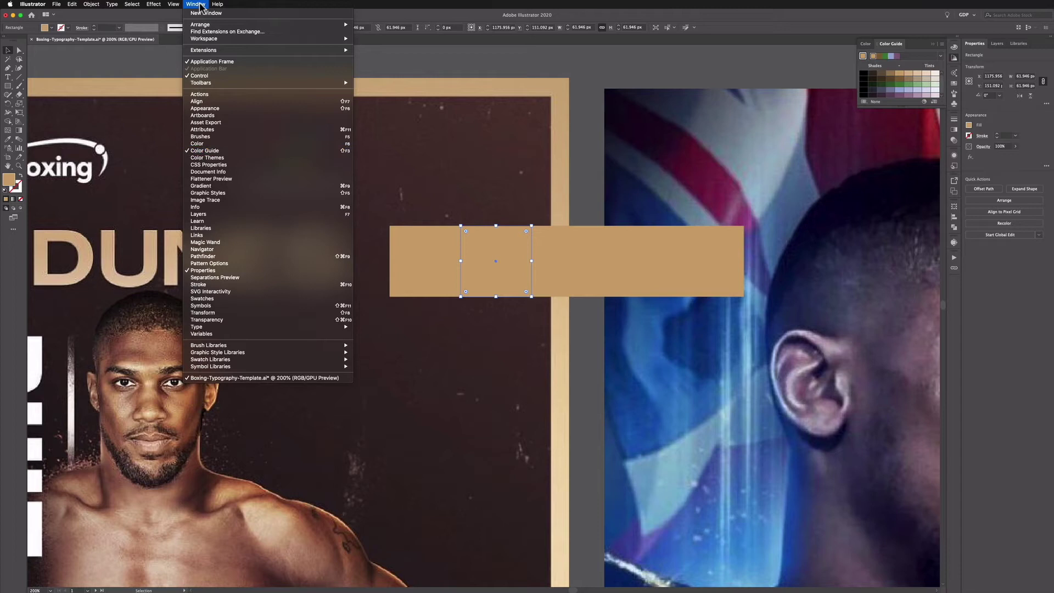
pyautogui.click(199, 5)
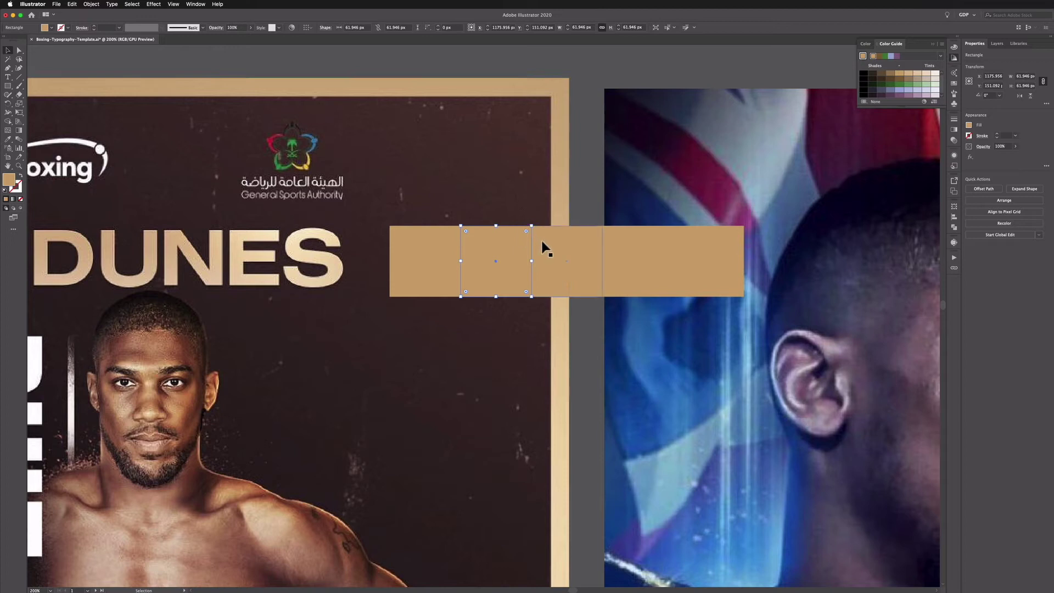
pyautogui.click(905, 75)
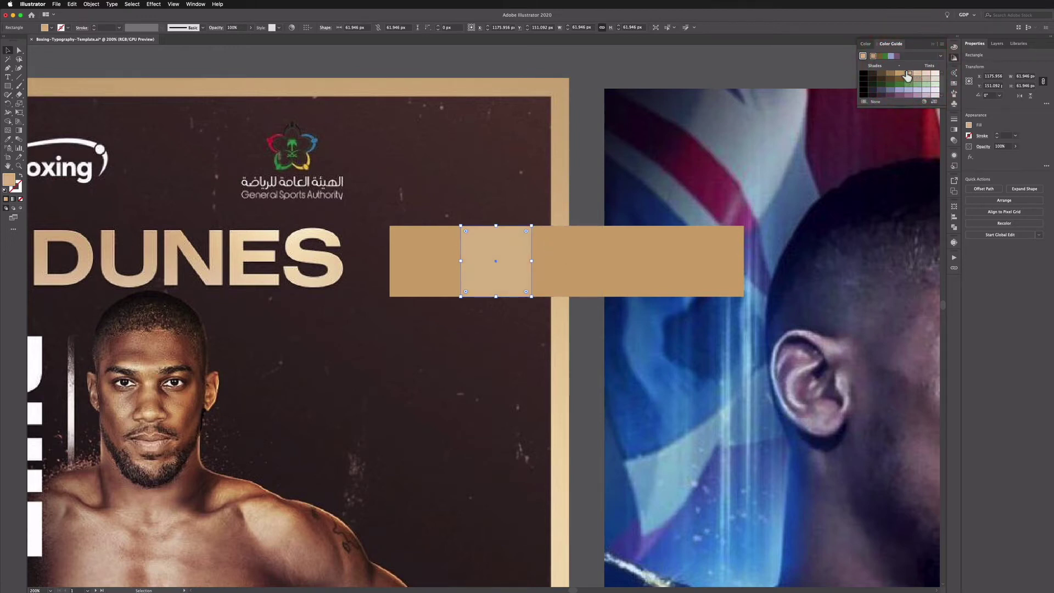
pyautogui.click(545, 253)
pyautogui.click(916, 74)
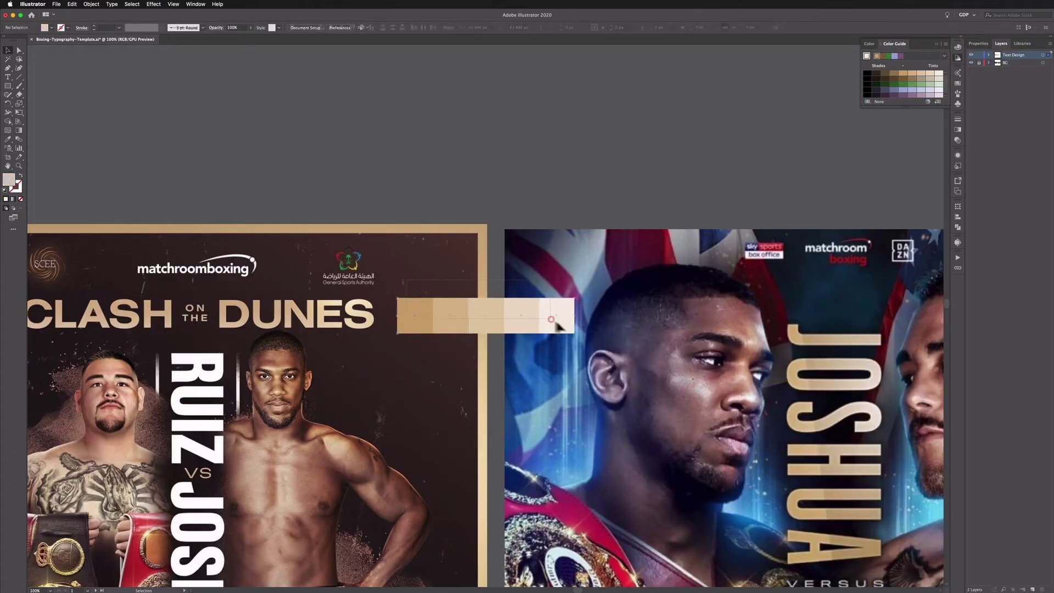
# Move the row of five colour squares to the working artboard and place it above the CLASH ON THE DUNES lettering.
pyautogui.moveTo(557, 313); pyautogui.dragTo(380, 268)
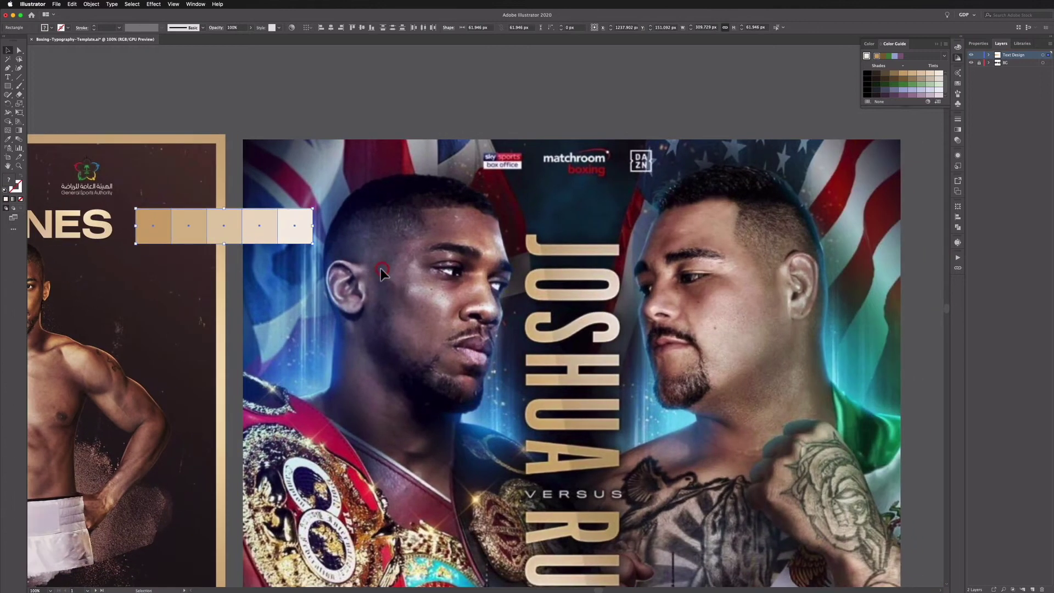
pyautogui.click(381, 269)
pyautogui.moveTo(964, 361); pyautogui.dragTo(321, 207)
pyautogui.moveTo(861, 272); pyautogui.dragTo(644, 384)
pyautogui.press('super+v')
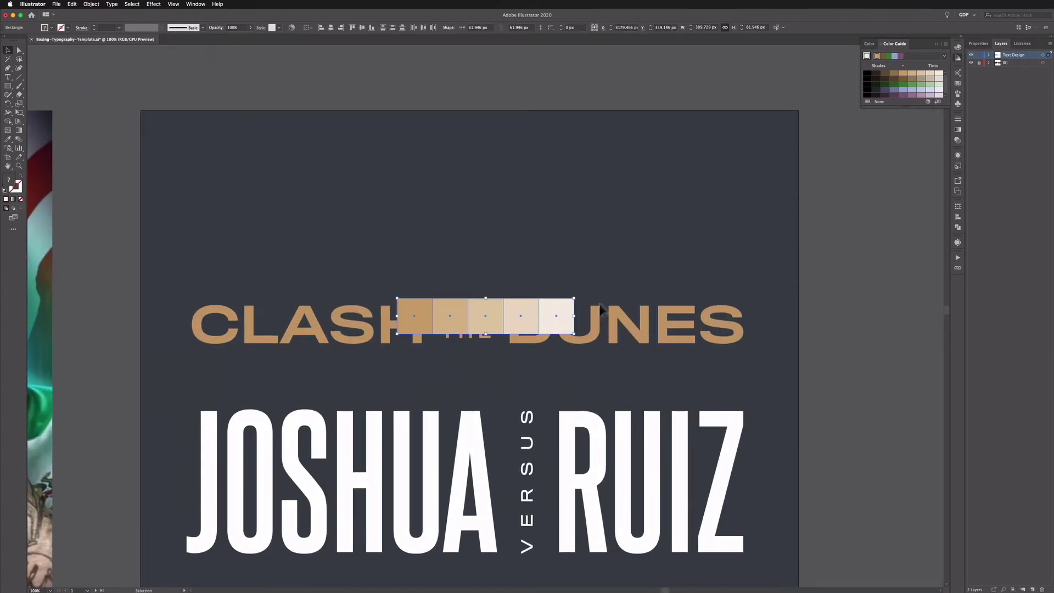
pyautogui.moveTo(557, 324); pyautogui.dragTo(645, 237)
# Compare how light and dark gold tones run across CLASH ON THE DUNES on the reference poster with the flat lettering on the working artboard.
pyautogui.press('super+minus')
pyautogui.press('super+minus')
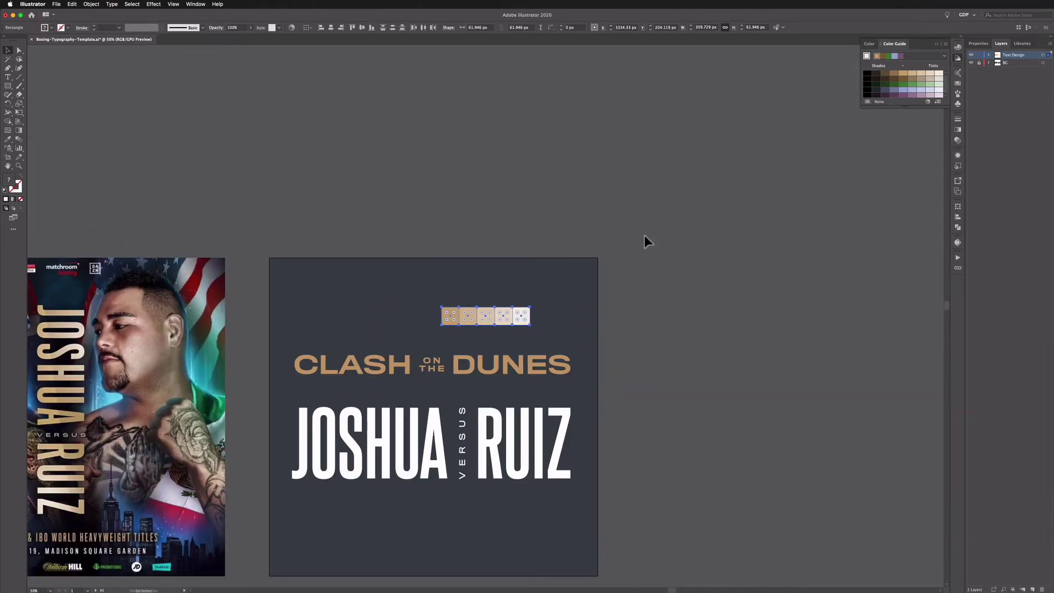
pyautogui.click(581, 228)
pyautogui.moveTo(329, 235); pyautogui.dragTo(762, 234)
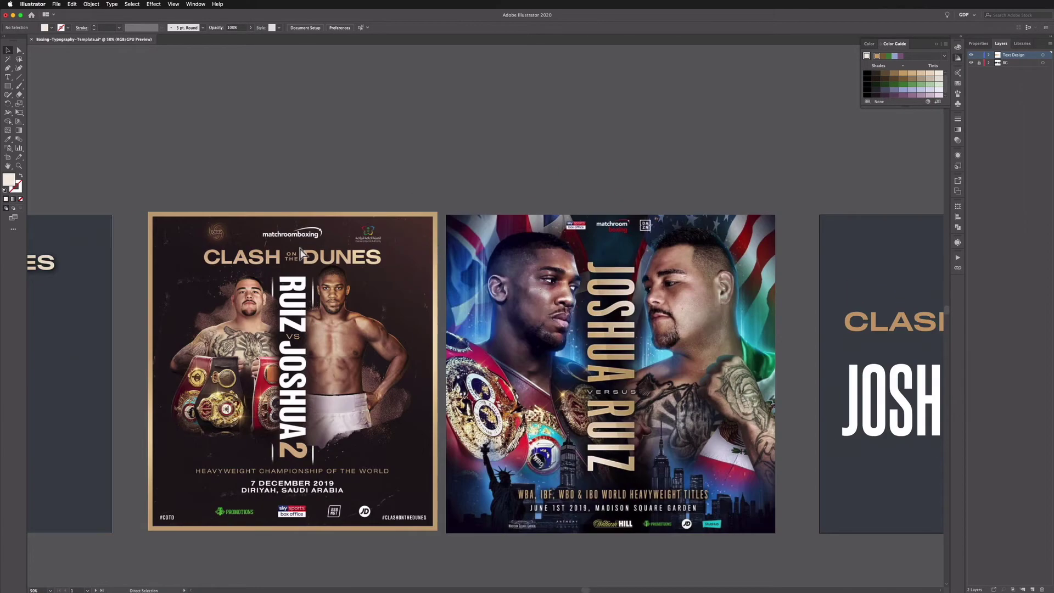
pyautogui.press('super+plus')
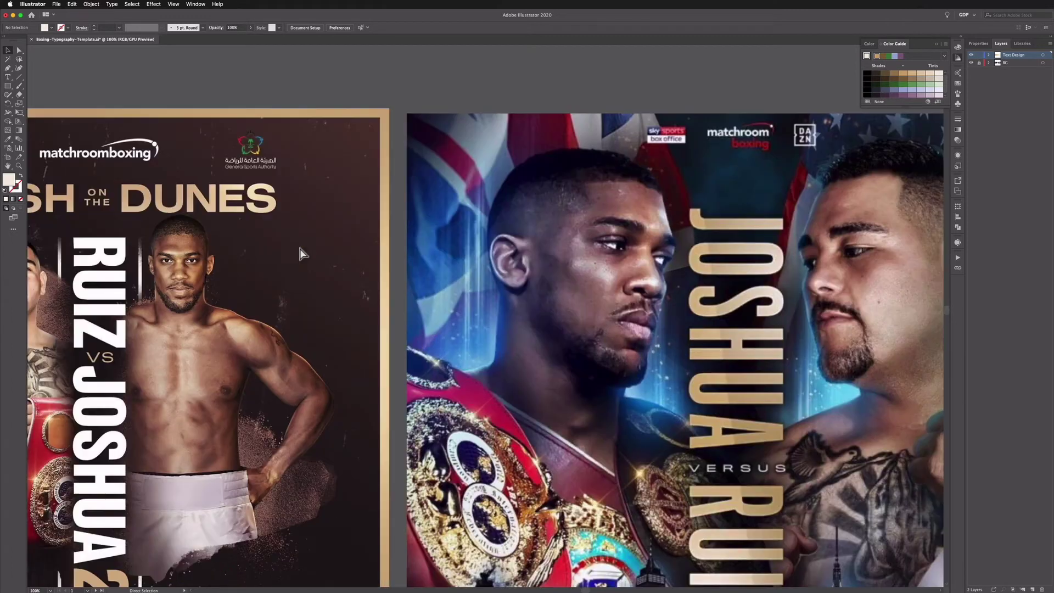
pyautogui.moveTo(210, 251); pyautogui.dragTo(533, 296)
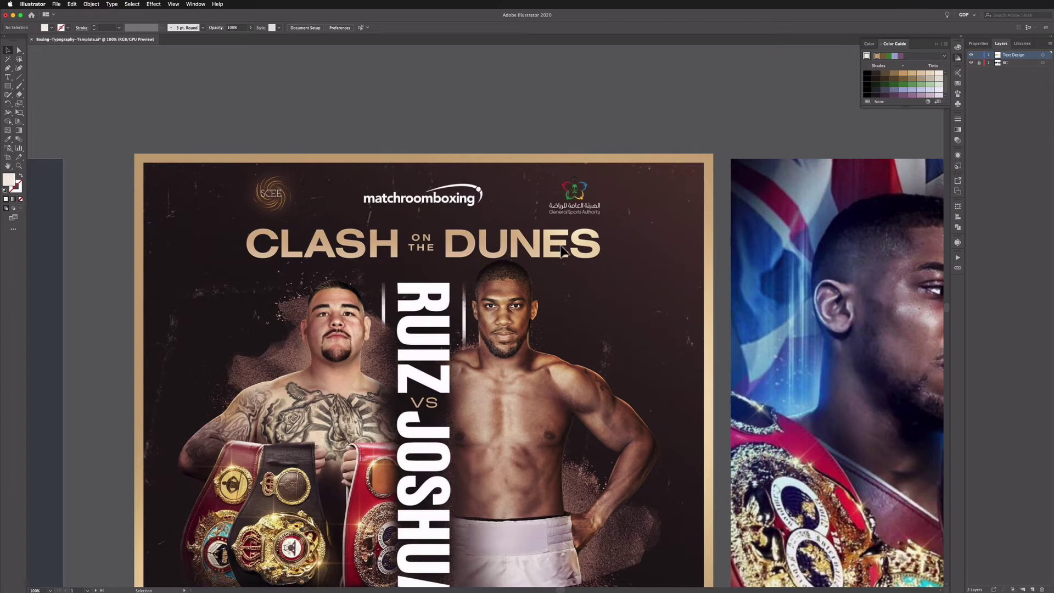
pyautogui.hscroll(5, 625, 242)
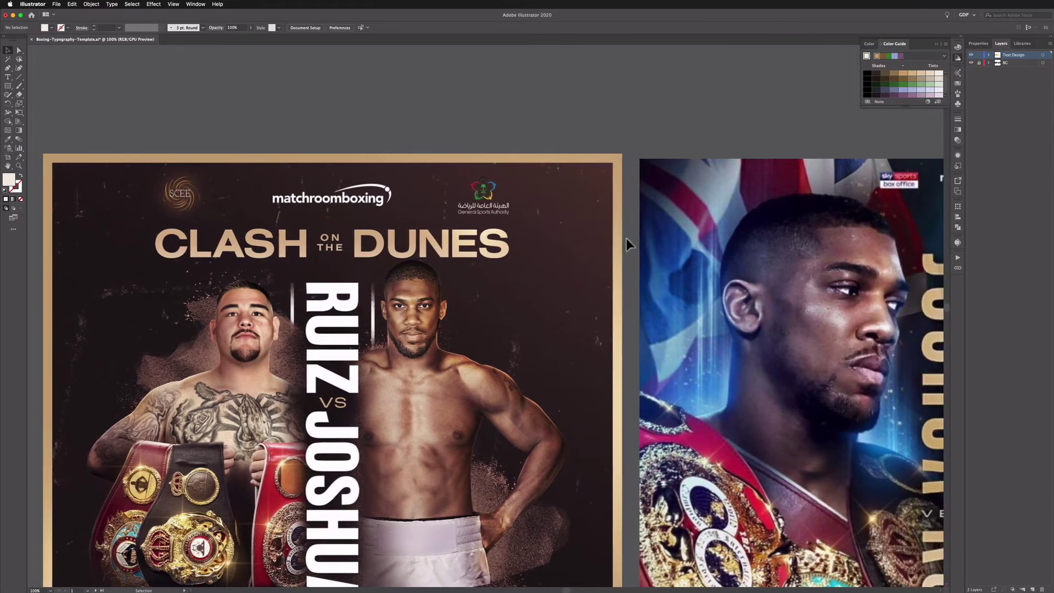
pyautogui.hscroll(15, 664, 248)
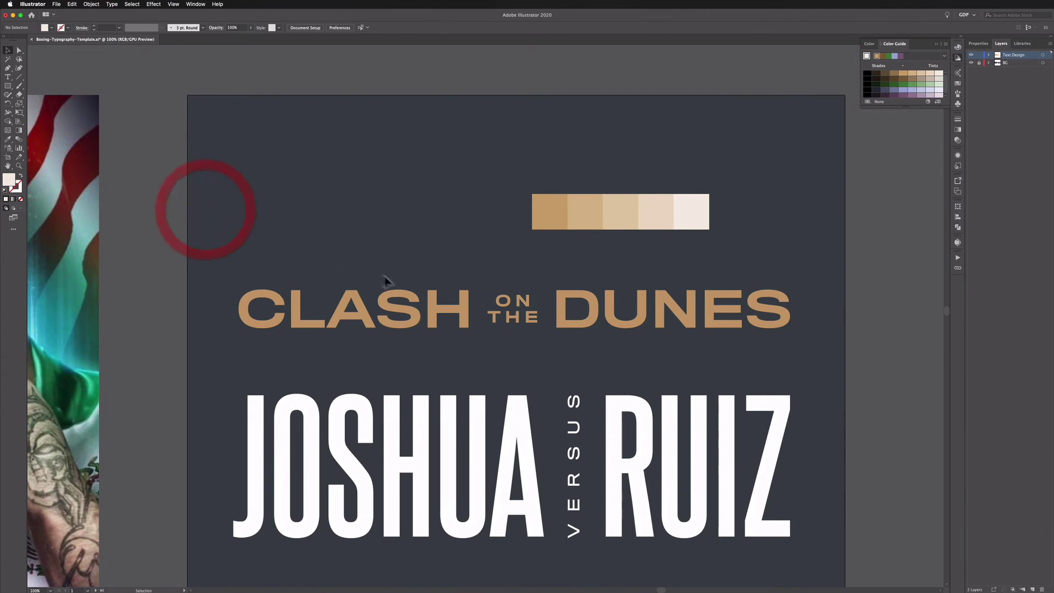
# Isolate the tan rectangle inside the CLASH ON THE DUNES clipping group for editing.
pyautogui.click(241, 296)
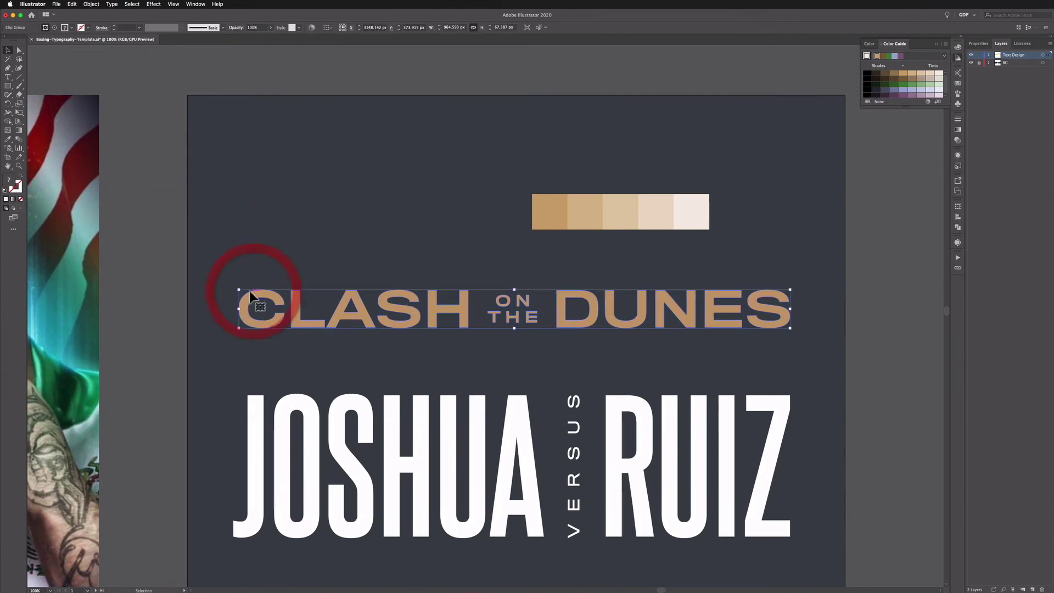
pyautogui.doubleClick(295, 302)
pyautogui.click(295, 302)
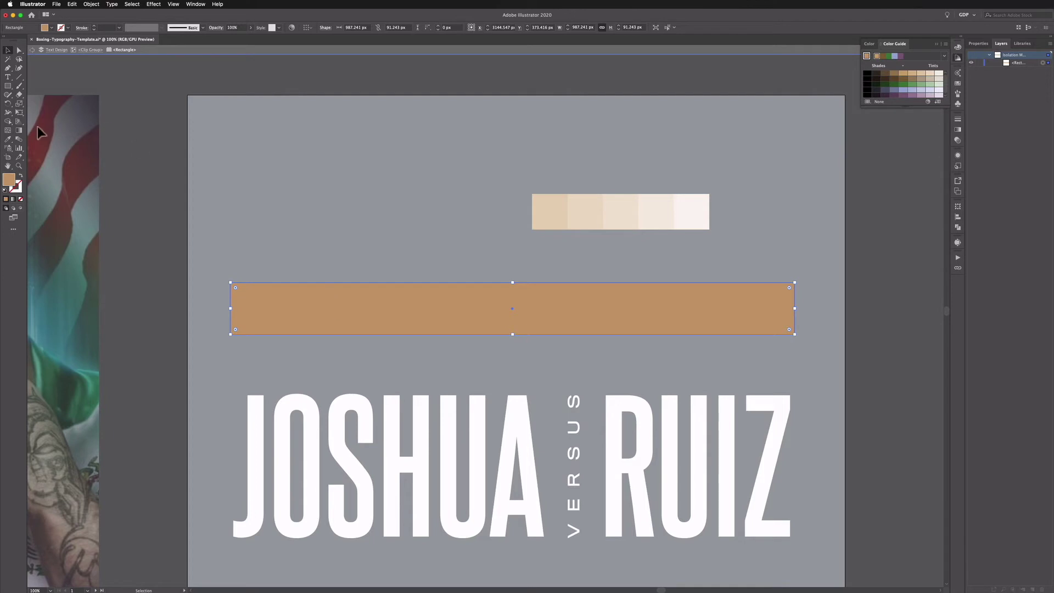
# Fill the tan rectangle with a freeform gradient in Lines mode and move its upper-left colour stop closer to the left end.
pyautogui.click(18, 131)
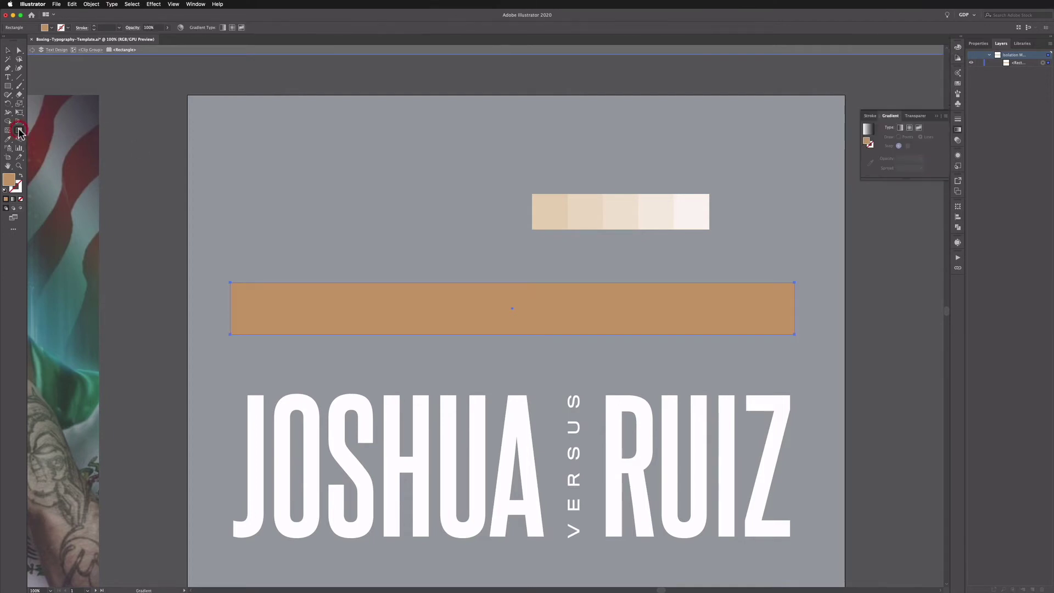
pyautogui.click(918, 129)
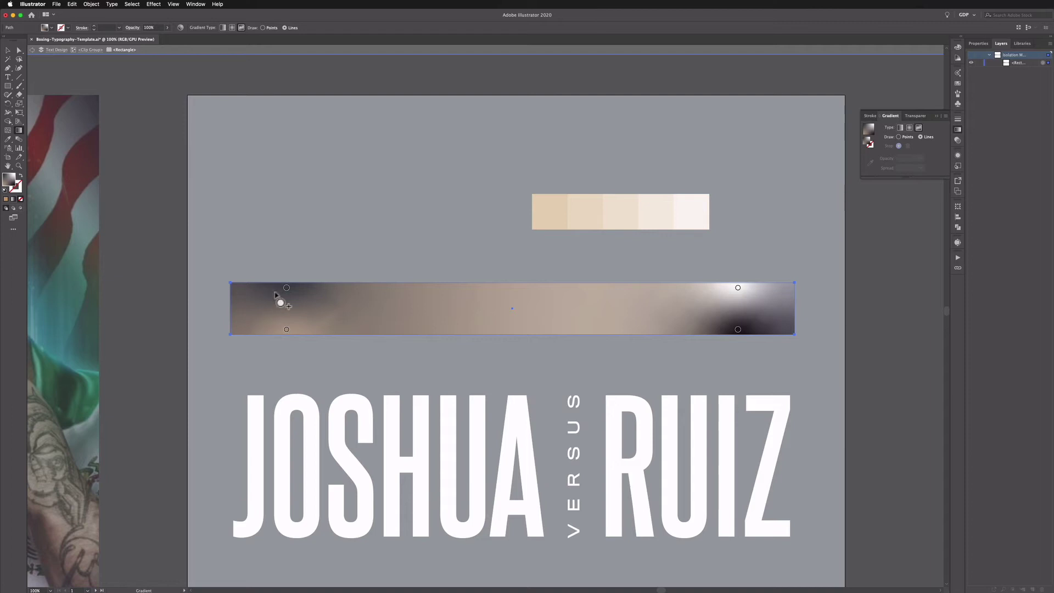
pyautogui.moveTo(287, 289); pyautogui.dragTo(258, 295)
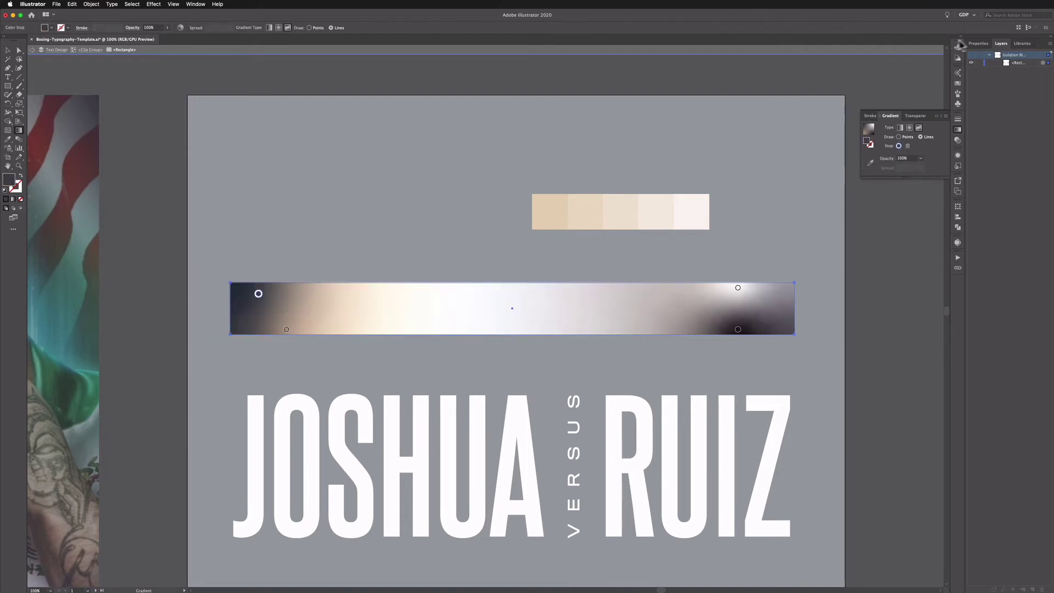
pyautogui.click(976, 44)
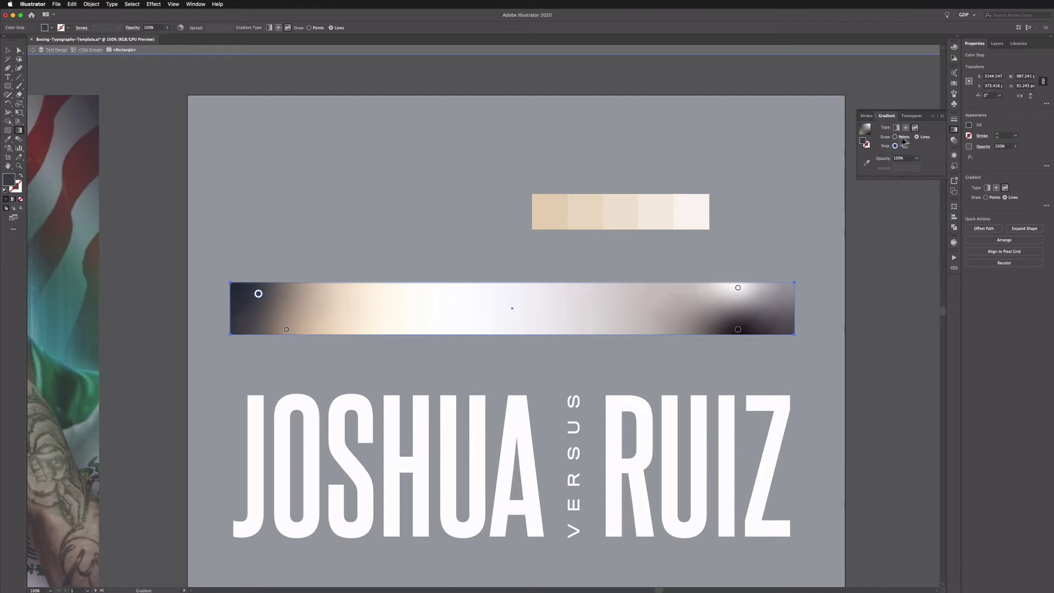
pyautogui.click(260, 294)
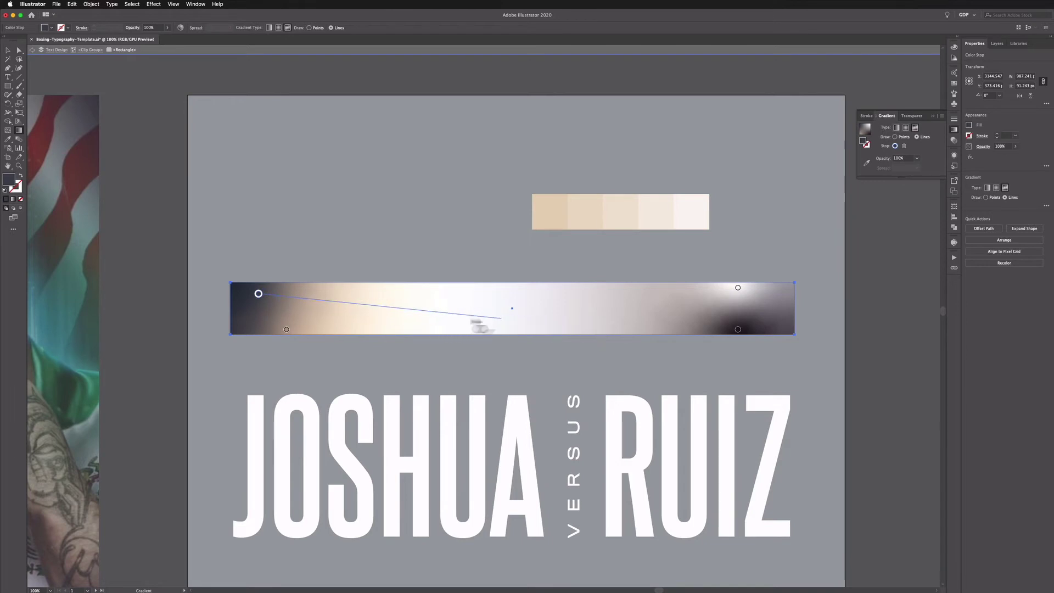
pyautogui.click(251, 296)
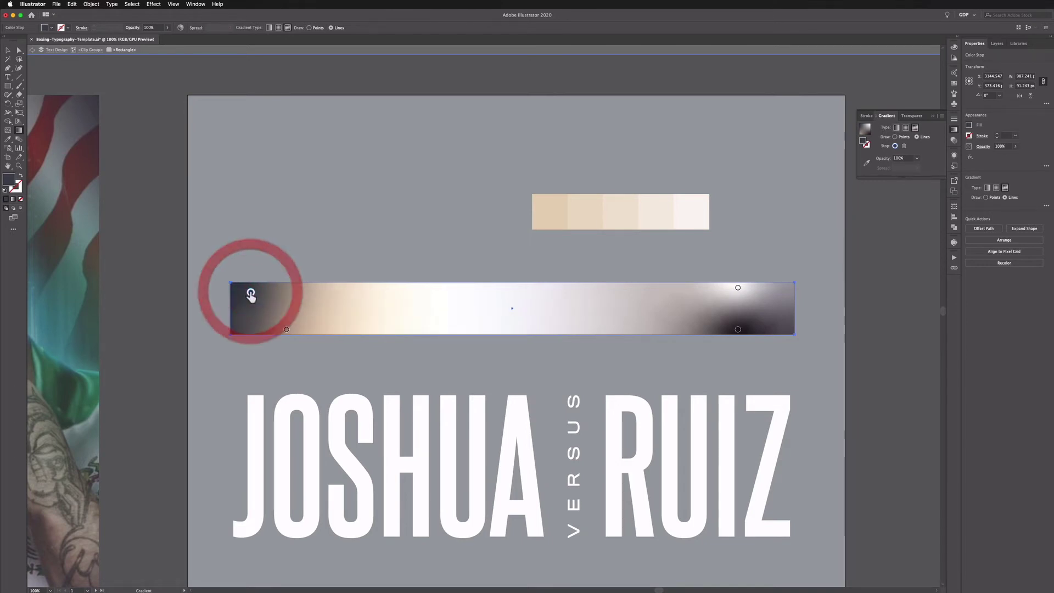
# Delete the gradient's lower-left colour stop and move the upper-right stop closer to the rectangle's right end.
pyautogui.click(286, 332)
pyautogui.press('Delete')
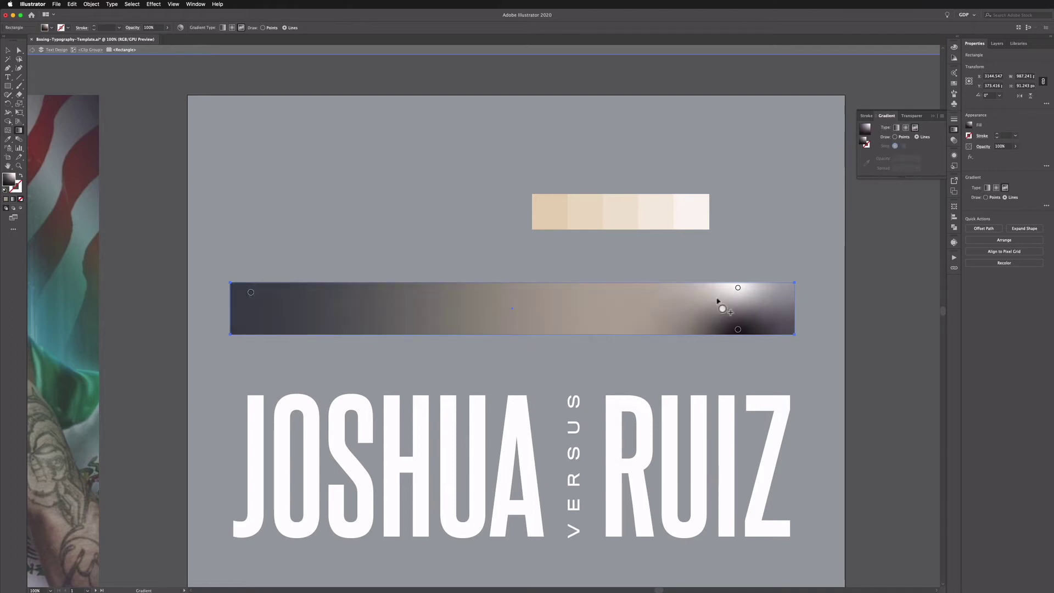
pyautogui.click(746, 295)
pyautogui.moveTo(737, 289); pyautogui.dragTo(765, 297)
# In Points mode, recolour the upper-right stop with the lightest tint sampled from the fifth square and delete the lower-right stop.
pyautogui.click(895, 136)
pyautogui.doubleClick(767, 294)
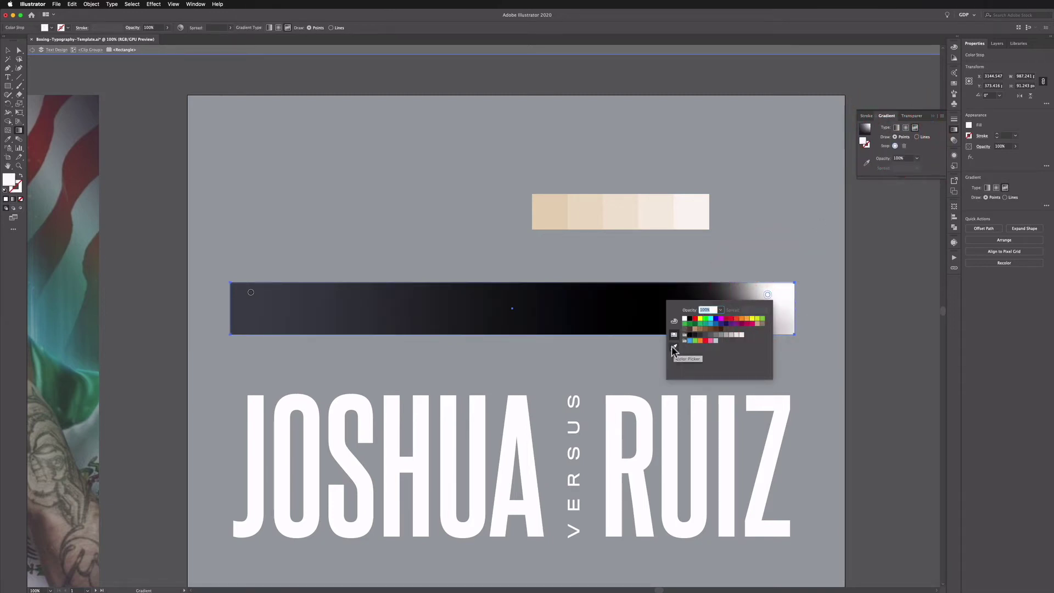
pyautogui.click(674, 349)
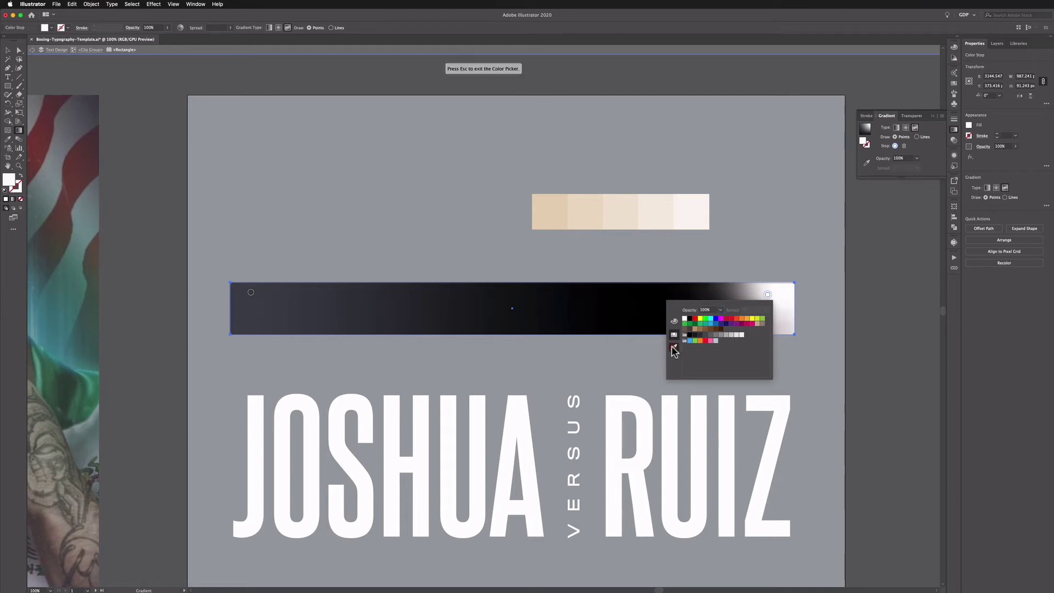
pyautogui.click(691, 202)
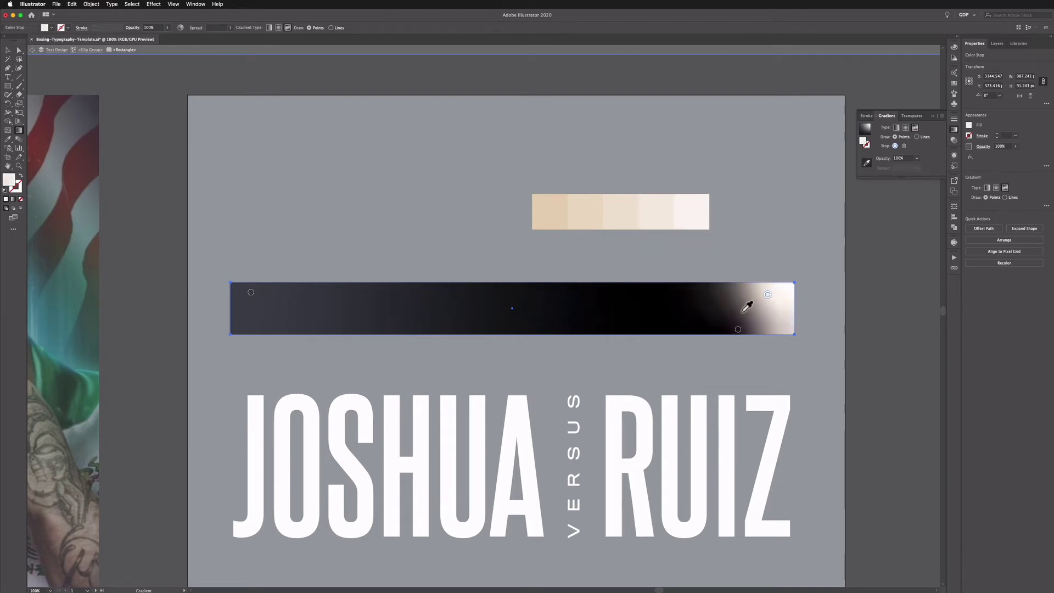
pyautogui.click(738, 329)
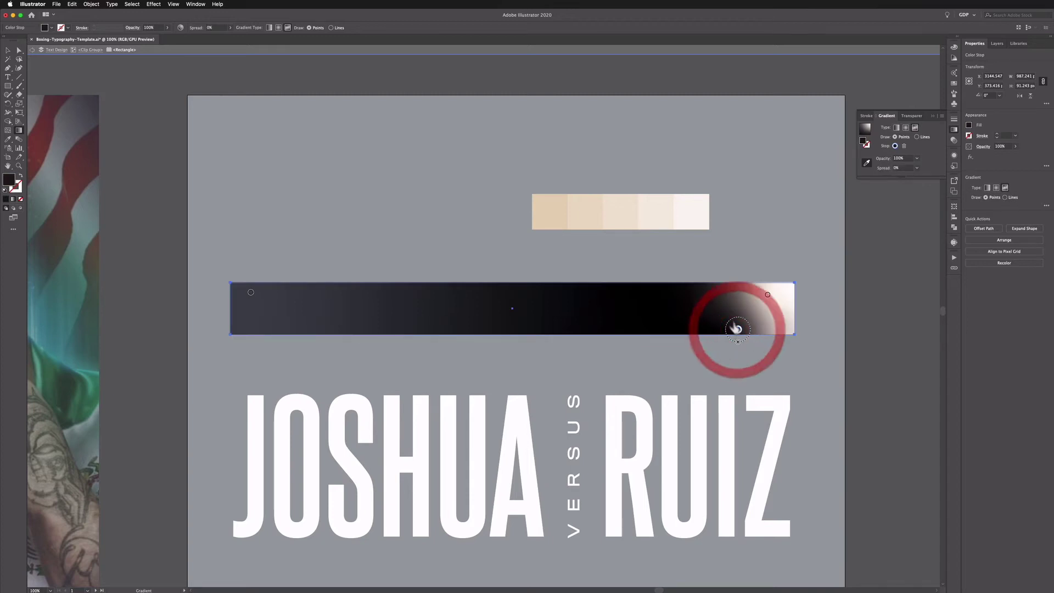
pyautogui.press('Delete')
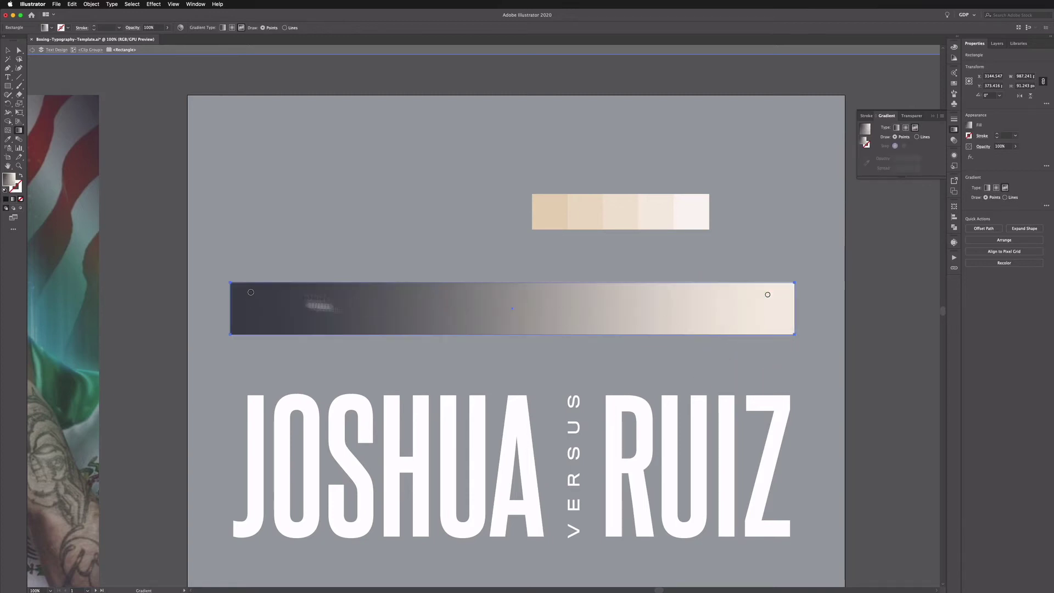
# Recolour the upper-left gradient stop with the tan sampled from the second colour square.
pyautogui.click(250, 292)
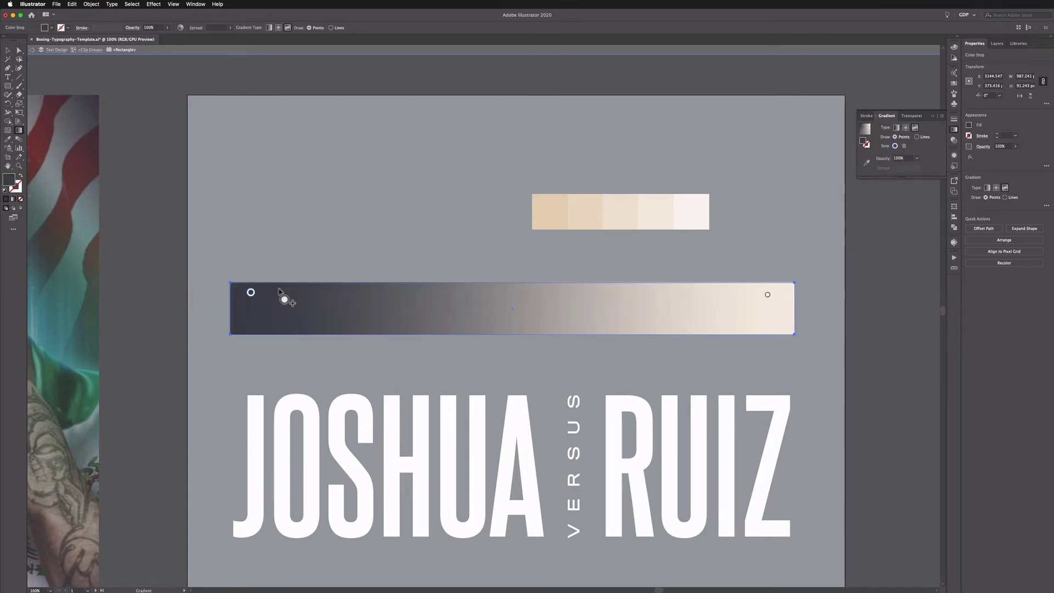
pyautogui.doubleClick(251, 293)
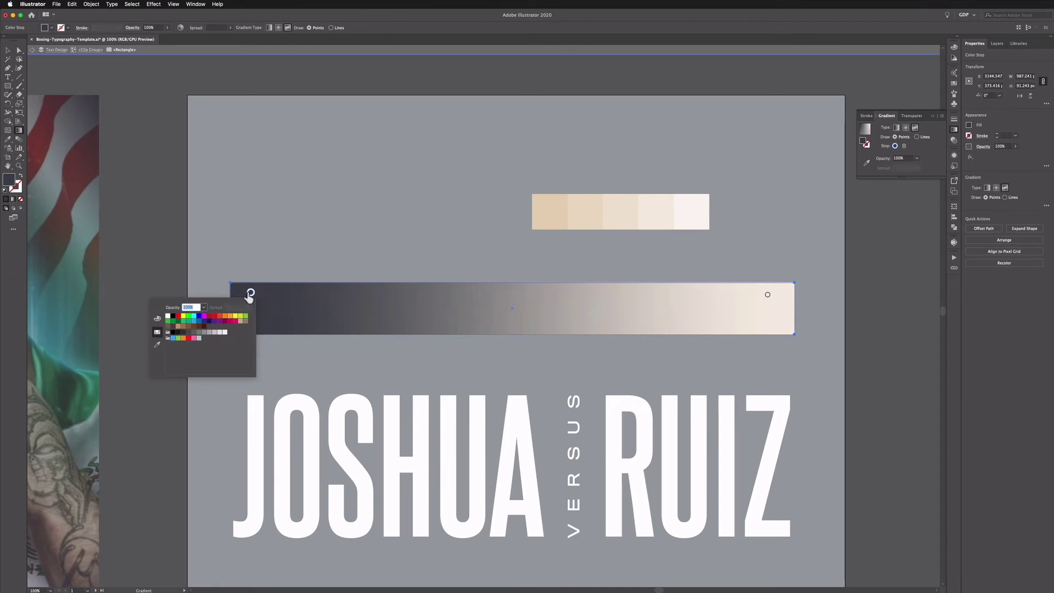
pyautogui.click(157, 344)
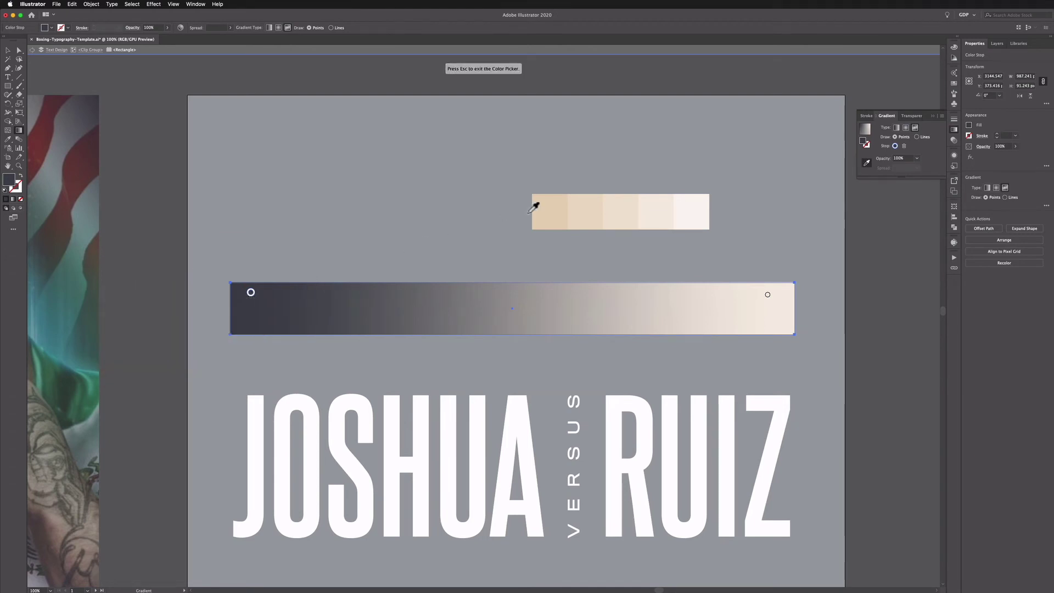
pyautogui.click(578, 200)
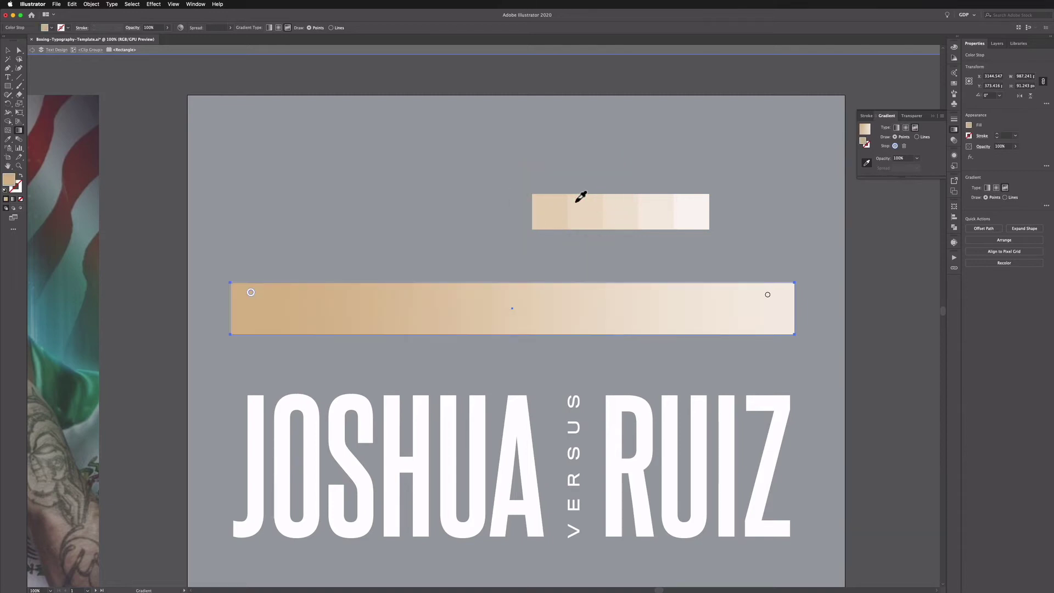
# In Lines mode, extend the upper-left stop into a gradient line along the rectangle's upper edge with three more stops.
pyautogui.click(916, 137)
pyautogui.moveTo(251, 292); pyautogui.dragTo(374, 291)
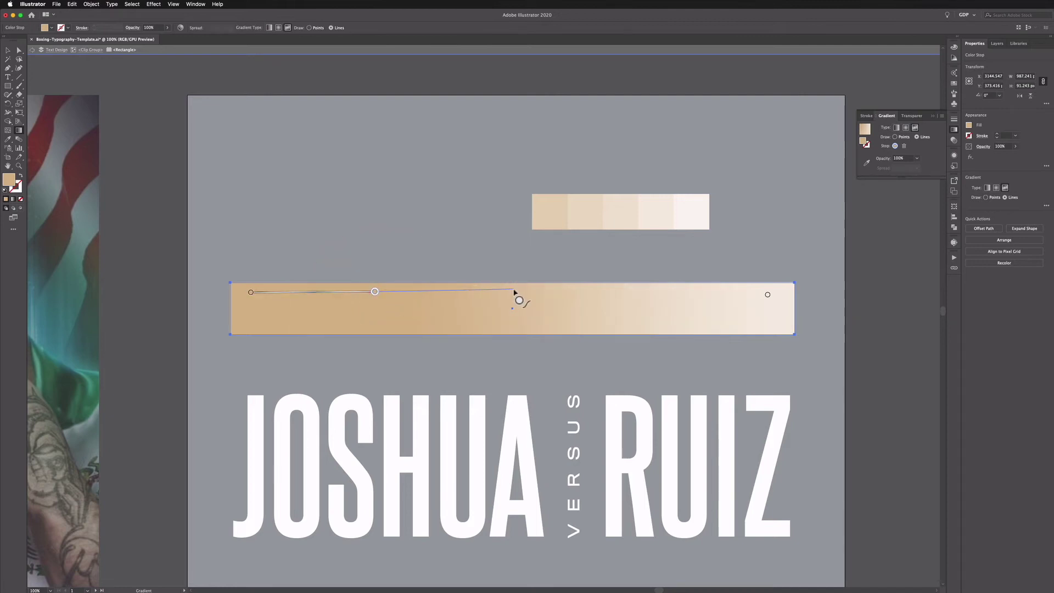
pyautogui.click(530, 292)
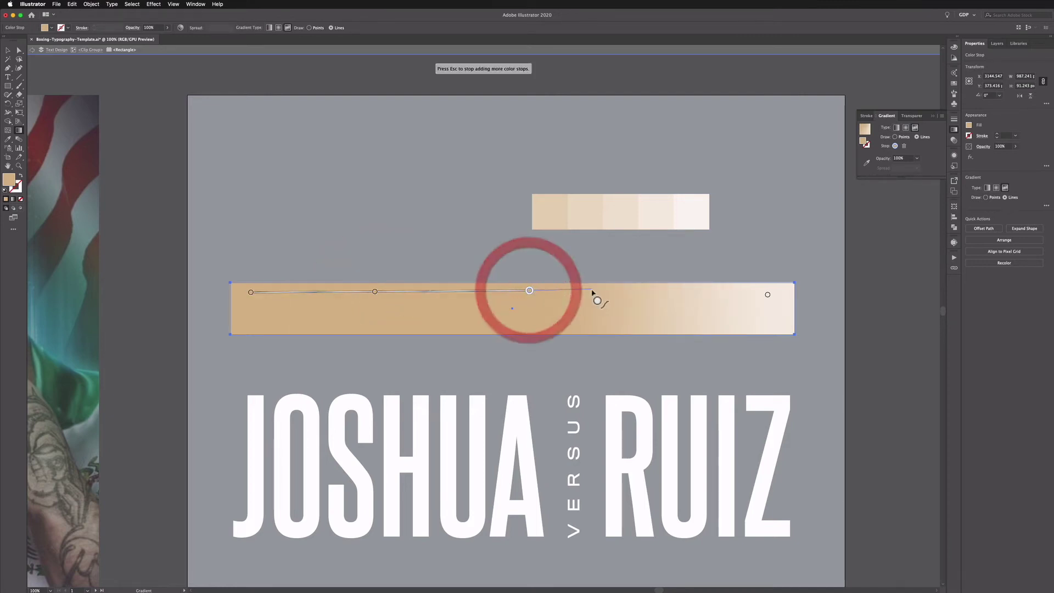
pyautogui.click(617, 290)
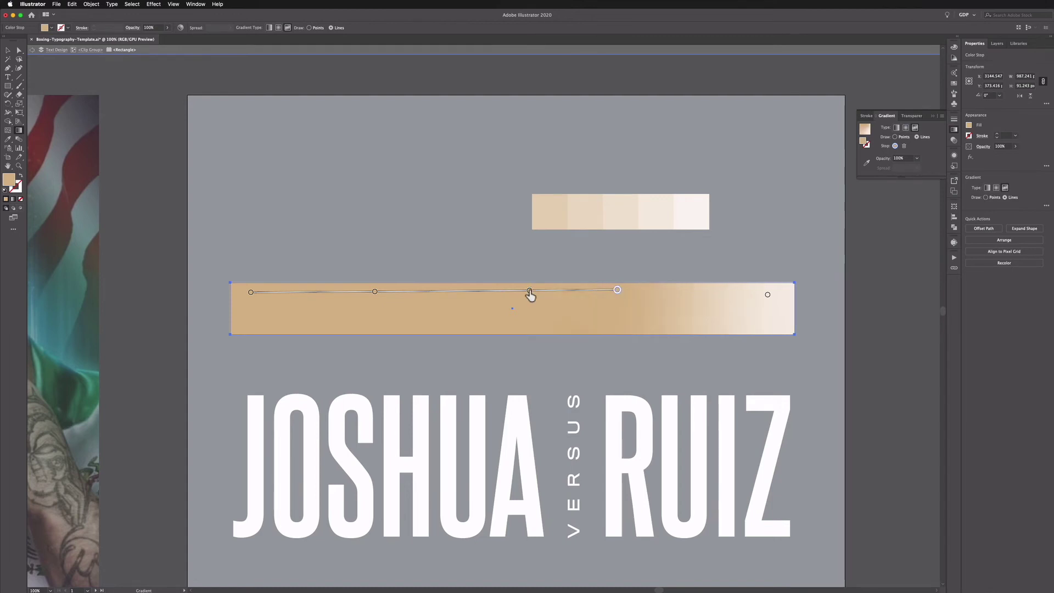
# Recolour the third stop on the upper gradient line with the darkest tan sampled from the first square.
pyautogui.doubleClick(529, 293)
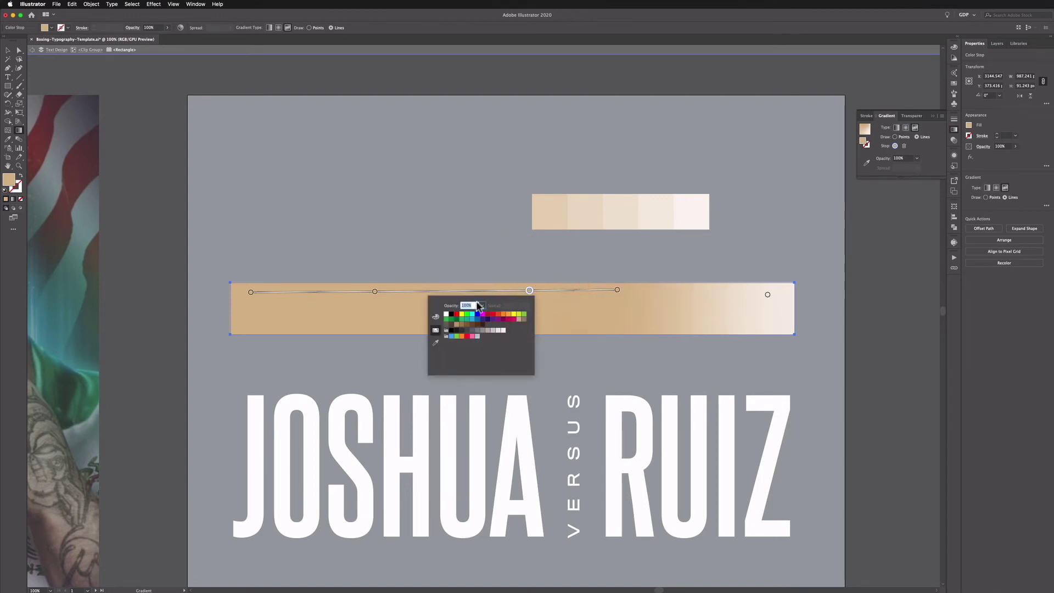
pyautogui.click(436, 344)
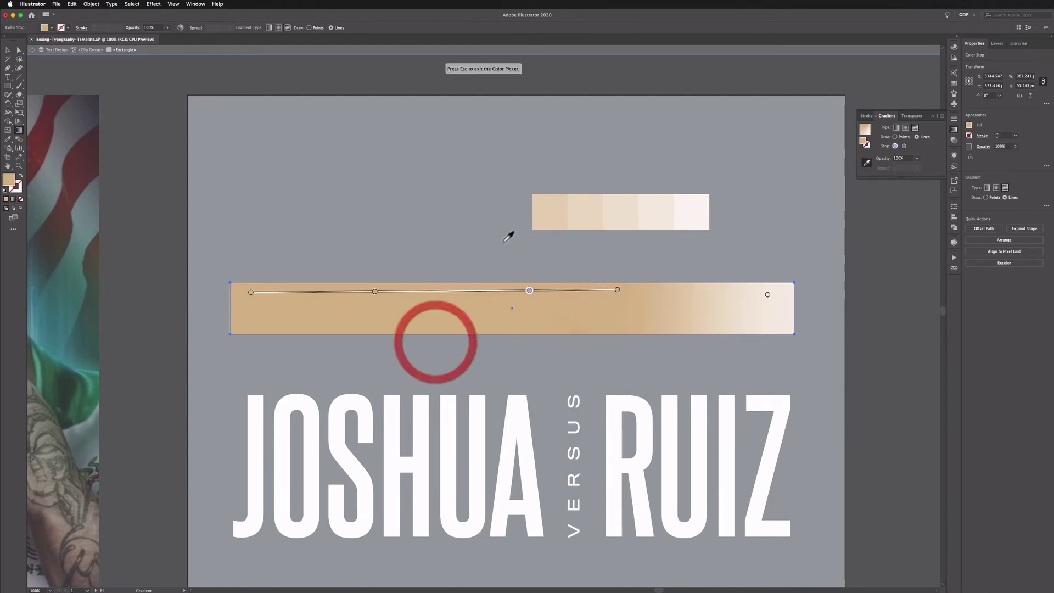
pyautogui.click(539, 213)
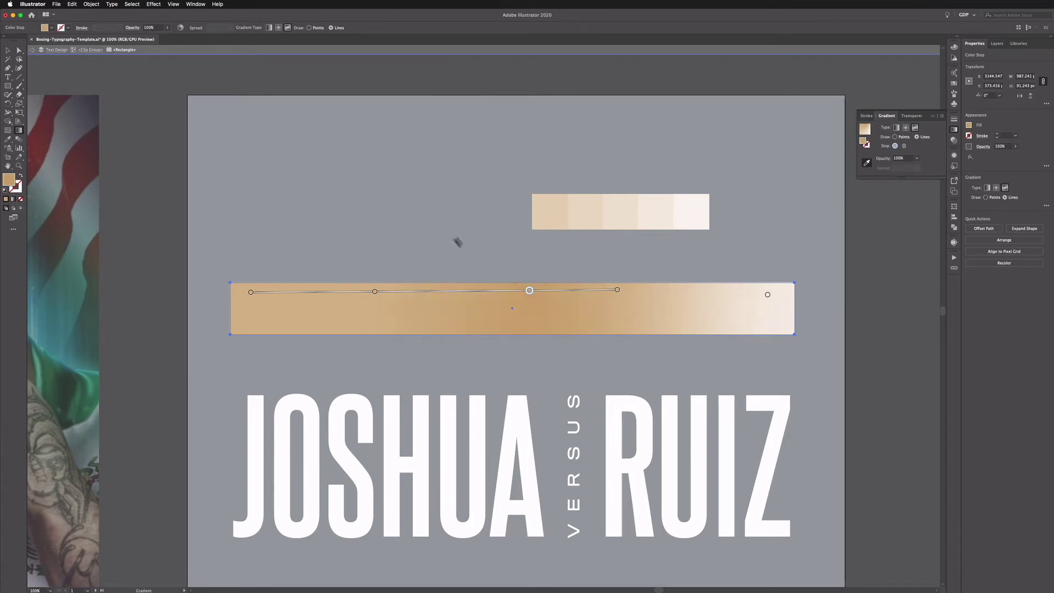
pyautogui.press('Escape')
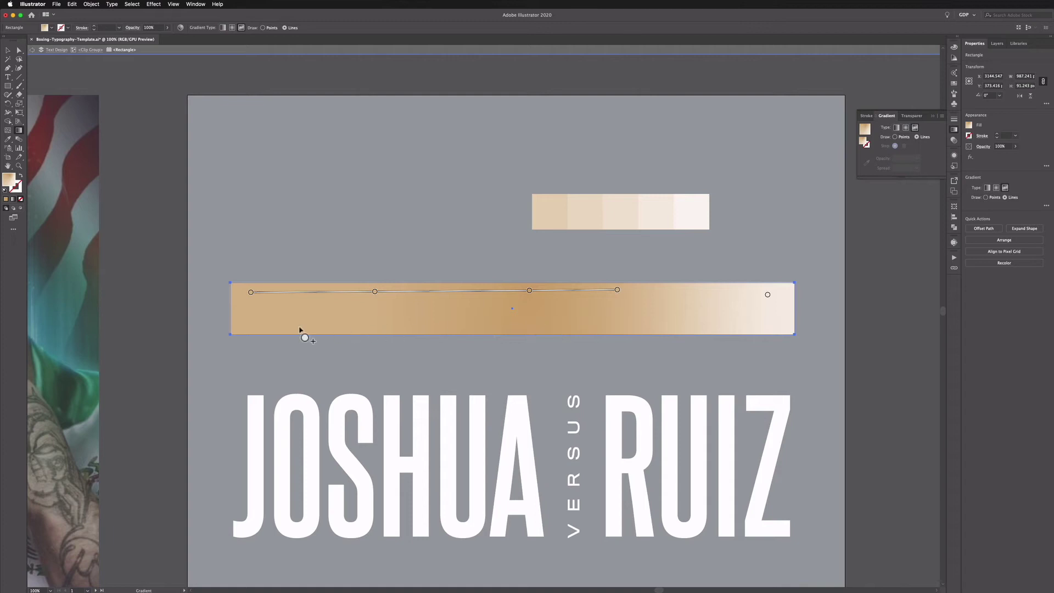
# Add a colour stop near the rectangle's lower-left corner and colour it with the tint sampled from the third square.
pyautogui.click(251, 328)
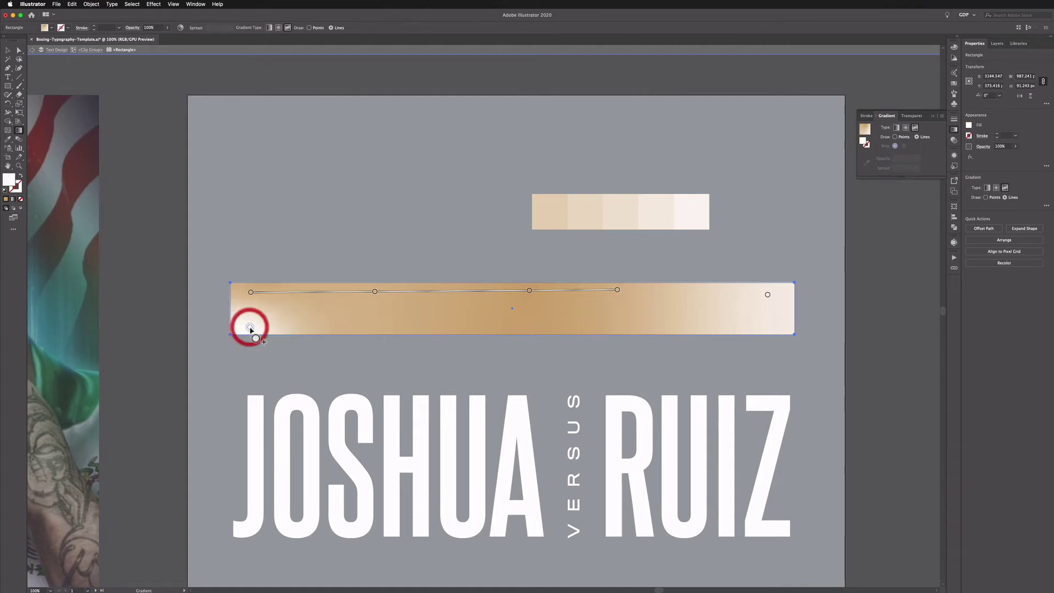
pyautogui.doubleClick(250, 329)
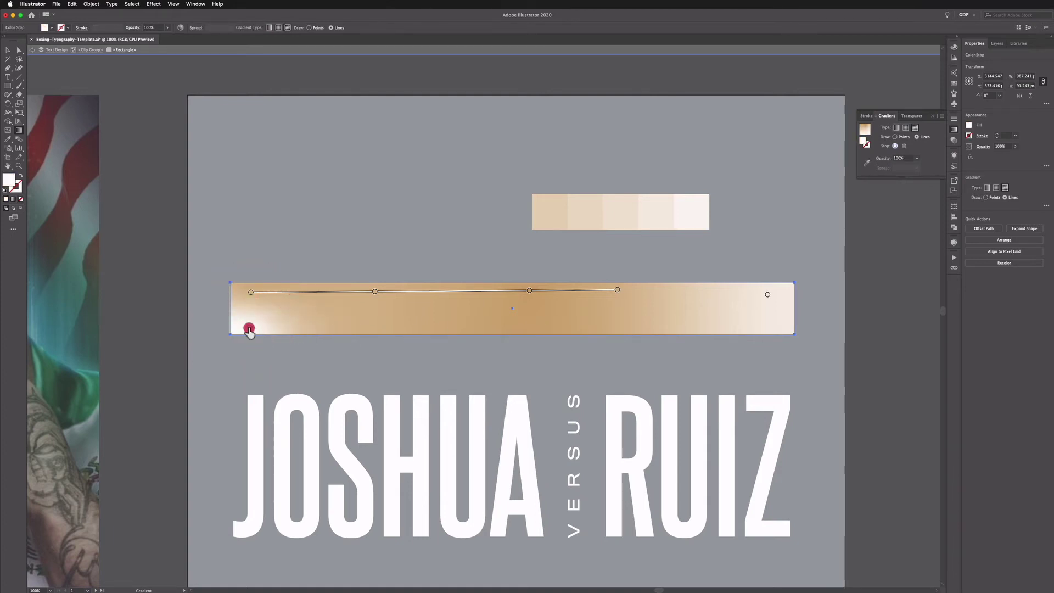
pyautogui.click(156, 378)
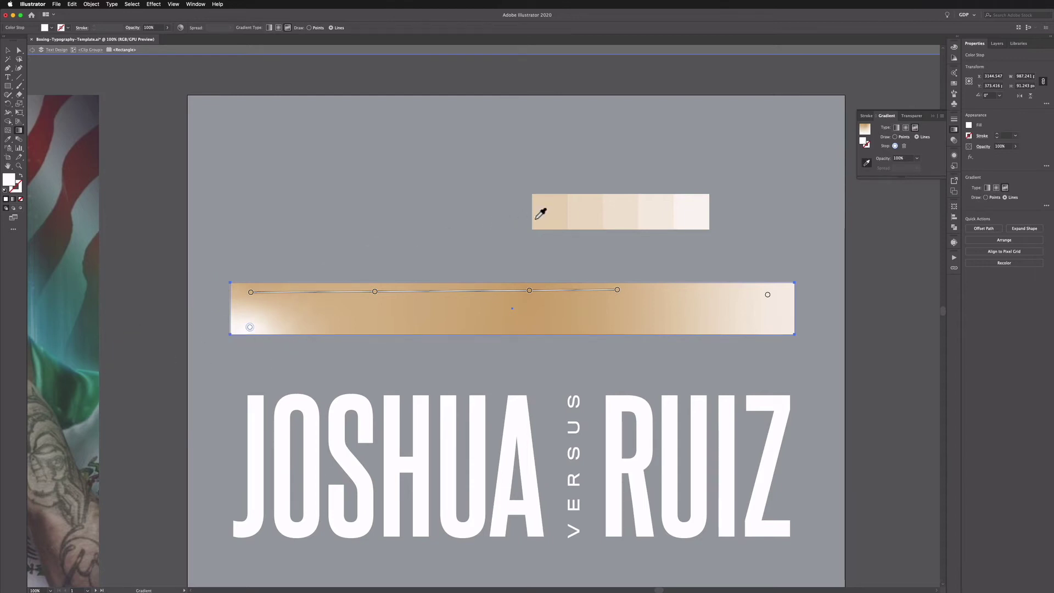
pyautogui.click(619, 206)
# Extend the lower-left stop into a gradient line along the lower edge with three more stops, and exit the isolated clipping group.
pyautogui.click(250, 326)
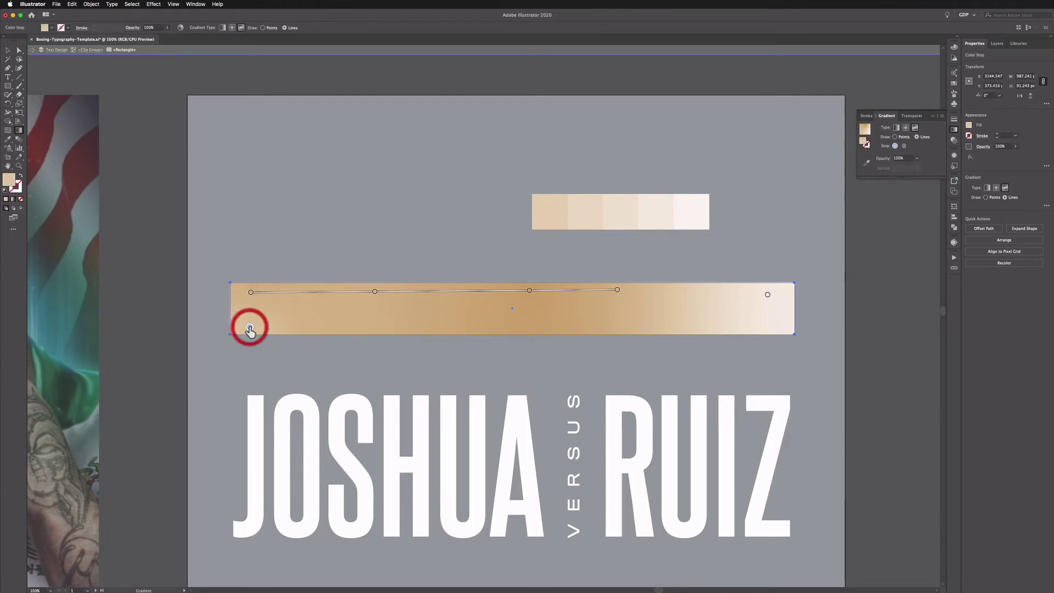
pyautogui.click(377, 324)
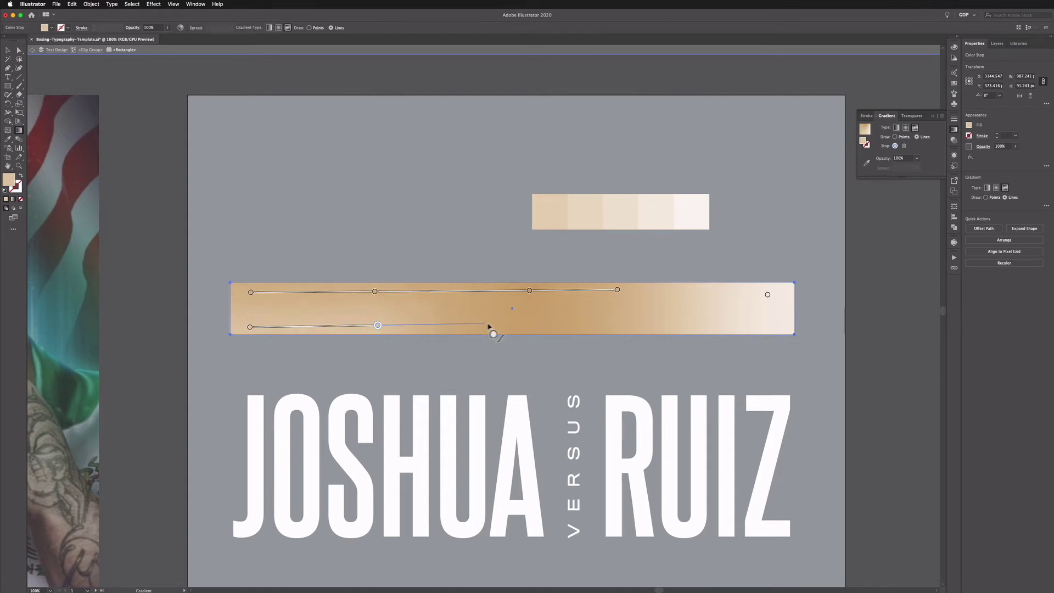
pyautogui.click(531, 325)
pyautogui.click(646, 325)
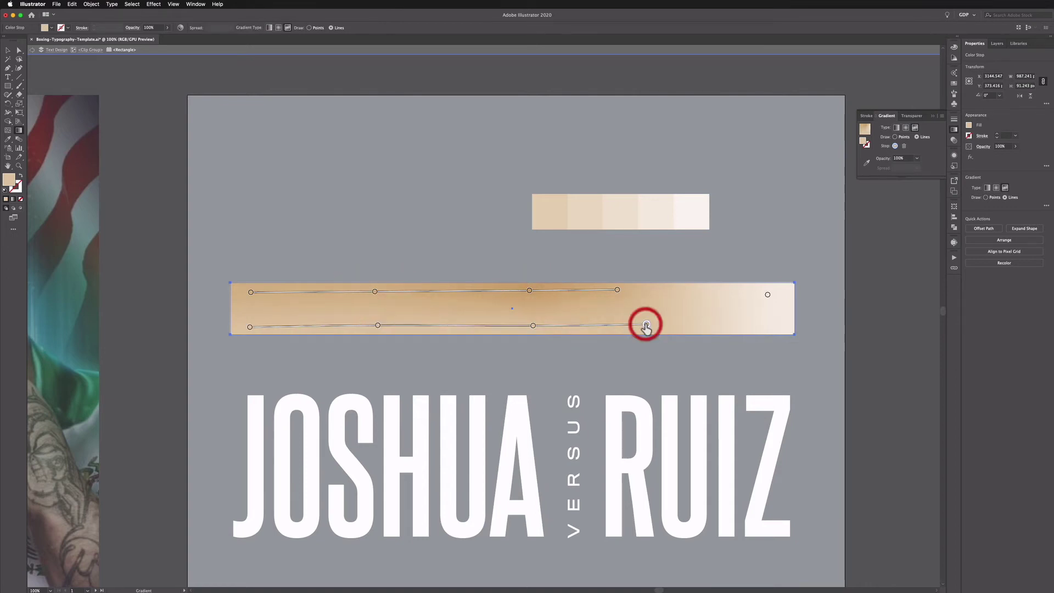
pyautogui.press('Escape')
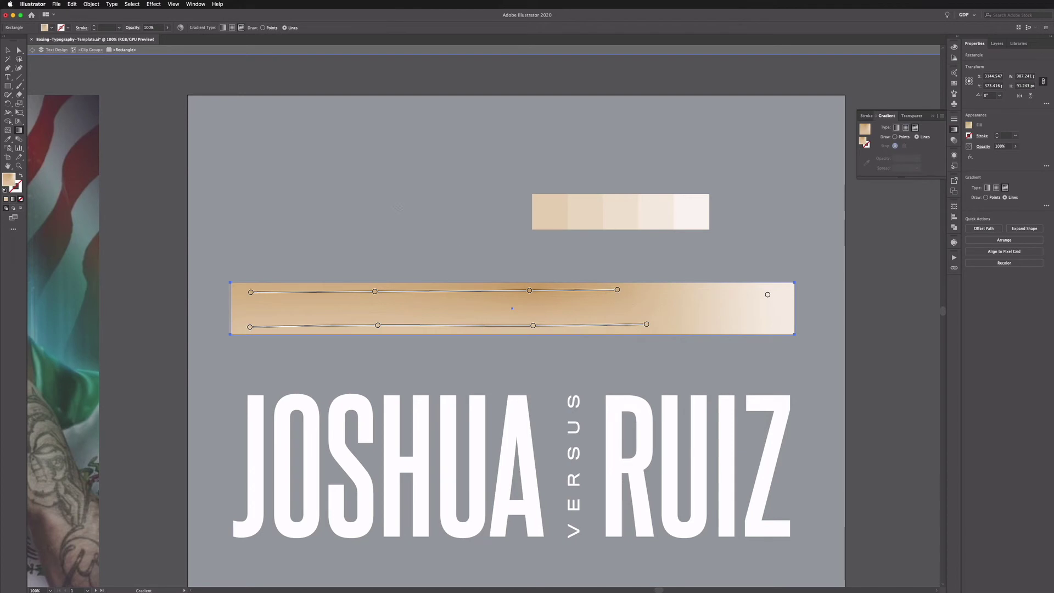
pyautogui.click(8, 50)
pyautogui.doubleClick(145, 134)
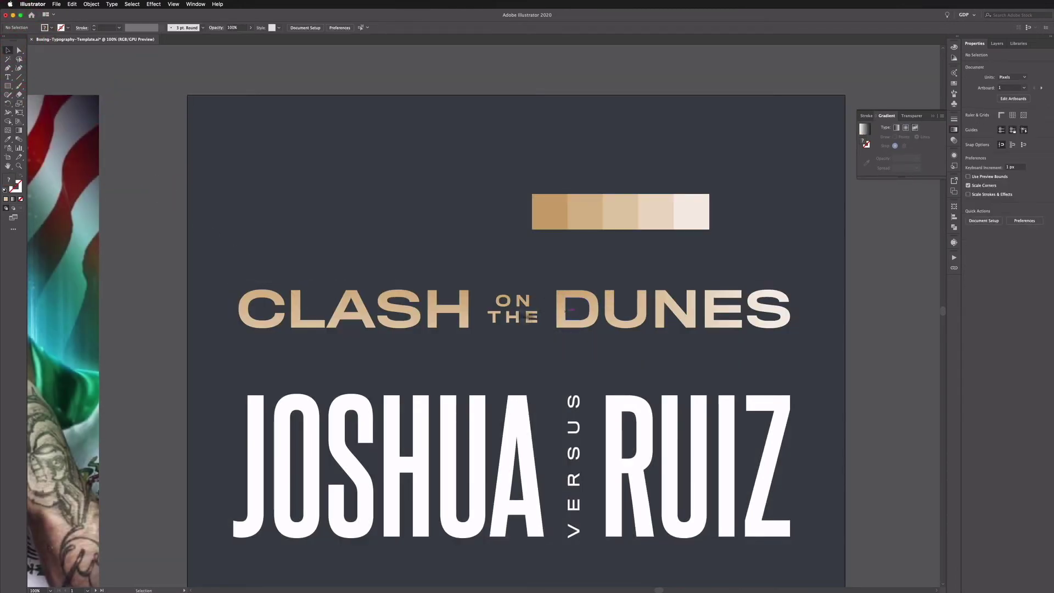
# Move the row of five colour squares below the JOSHUA VERSUS RUIZ lettering.
pyautogui.scroll(-5, 498, 196)
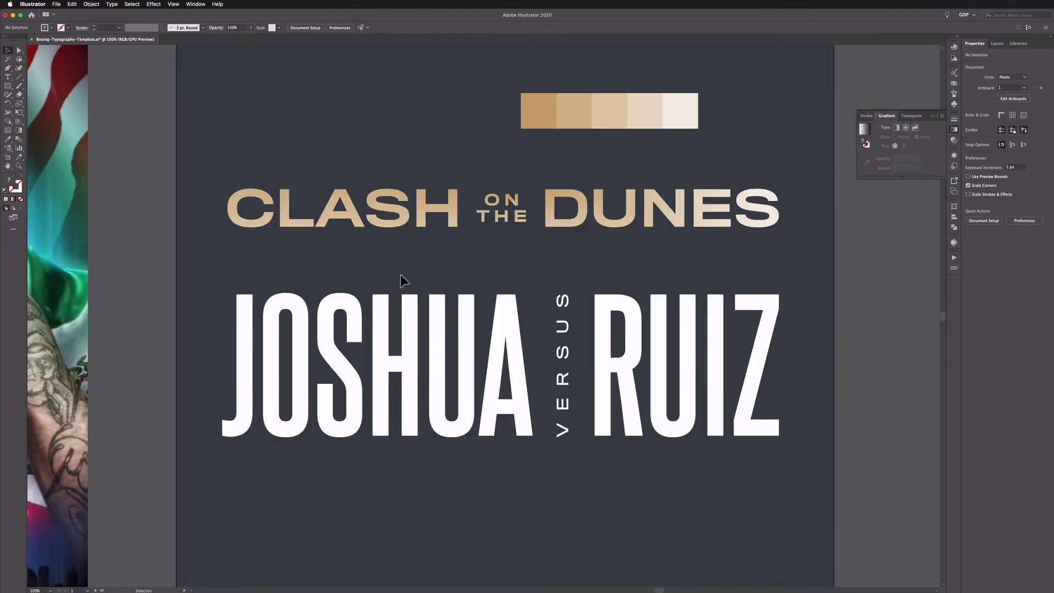
pyautogui.moveTo(479, 108); pyautogui.dragTo(694, 123)
pyautogui.scroll(-1, 675, 151)
pyautogui.moveTo(619, 84); pyautogui.dragTo(501, 490)
# Check how the JOSHUA RUIZ names and the vertical VERSUS text are grouped.
pyautogui.click(351, 359)
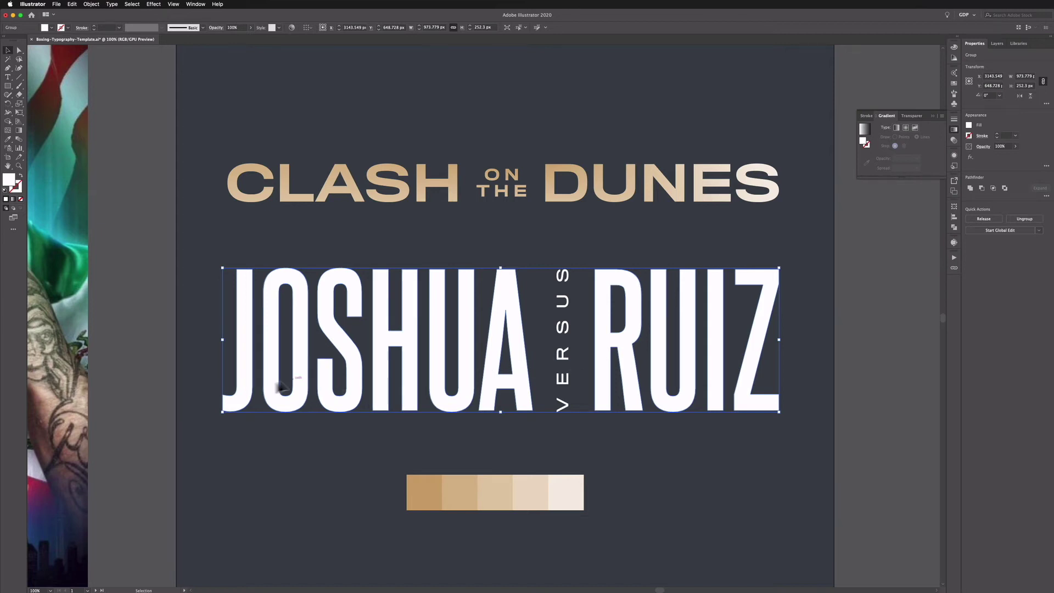
pyautogui.click(556, 331)
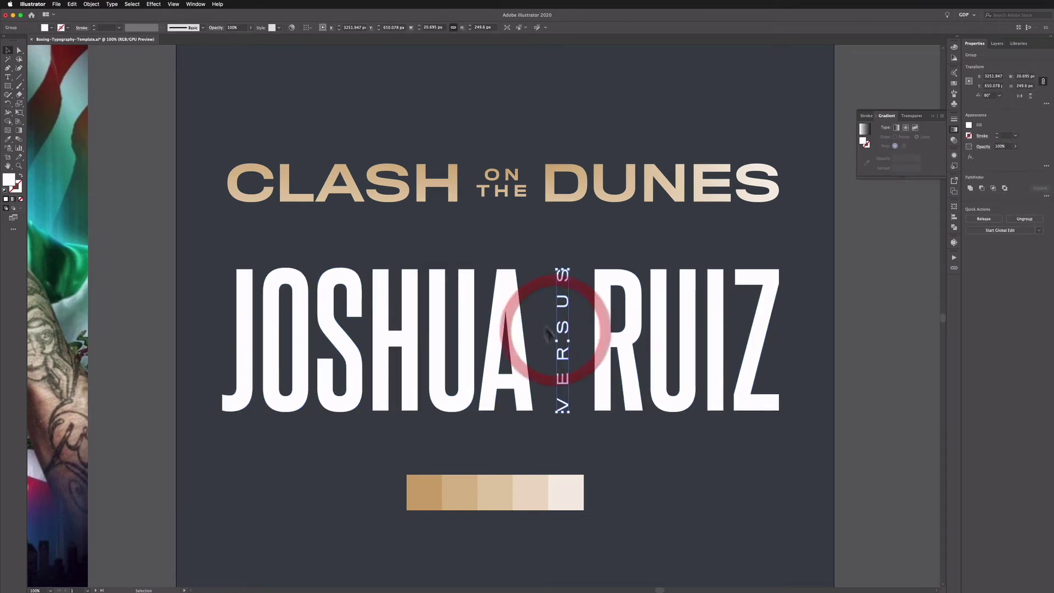
pyautogui.click(538, 331)
pyautogui.click(117, 134)
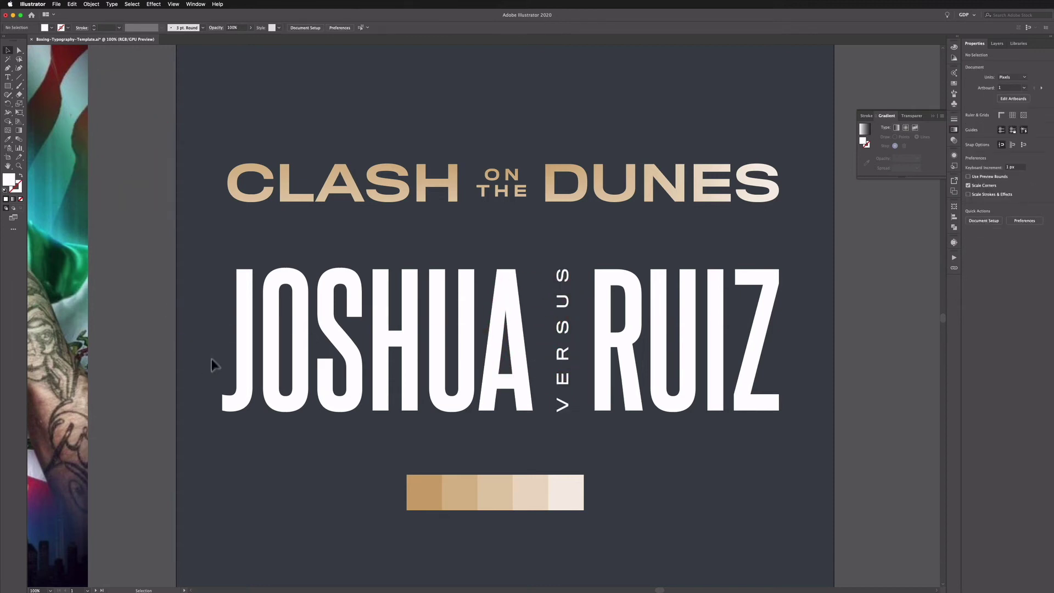
pyautogui.click(20, 77)
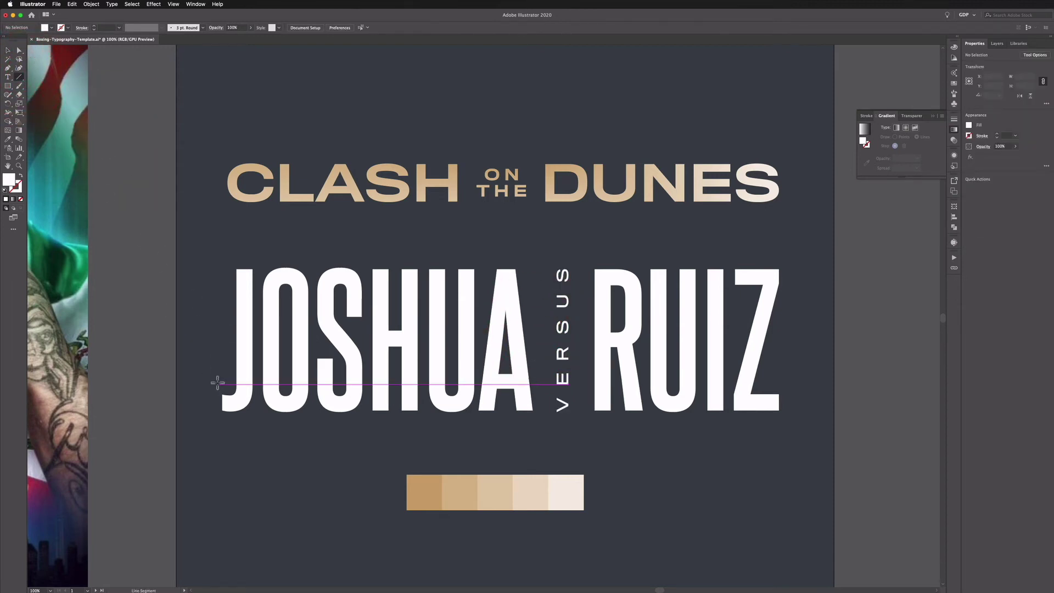
pyautogui.moveTo(217, 385); pyautogui.dragTo(797, 292)
pyautogui.click(8, 50)
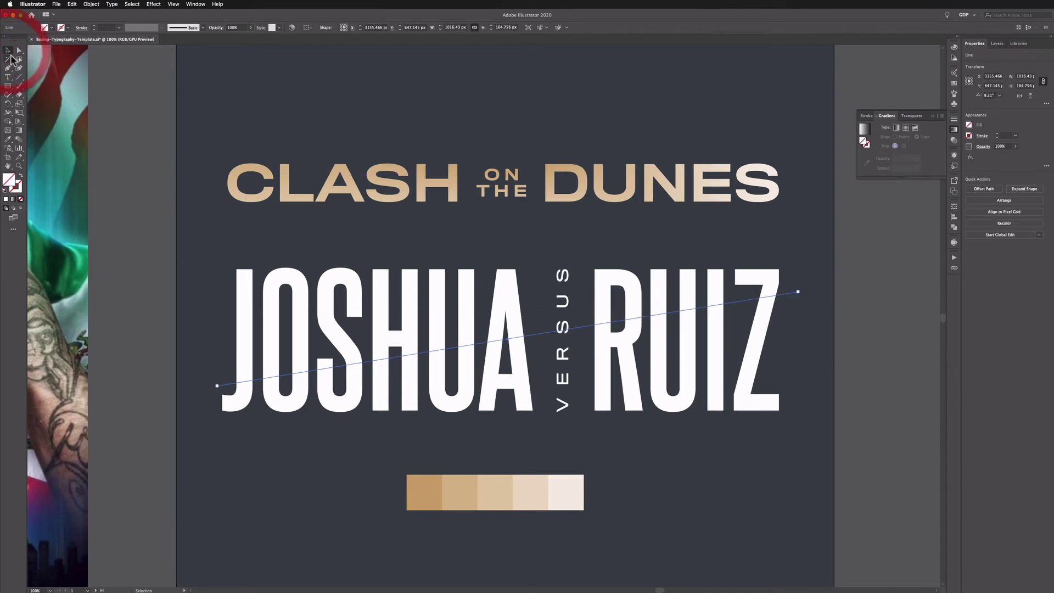
# Split the JOSHUA RUIZ lettering along the diagonal line with the Pathfinder Divide operation.
pyautogui.keyDown('shift'); pyautogui.click(301, 304); pyautogui.keyUp('shift')
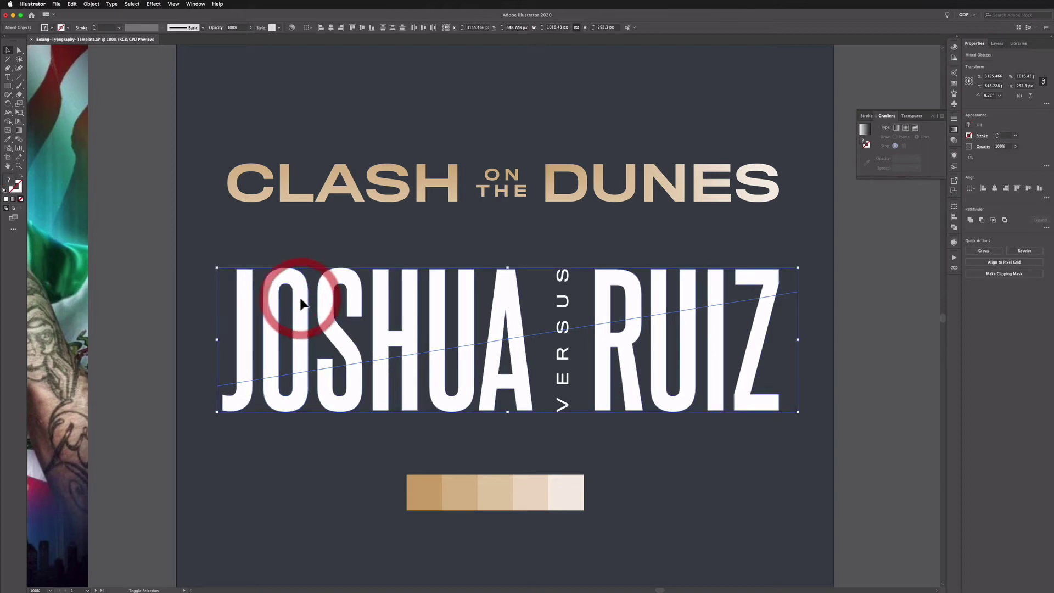
pyautogui.click(1046, 230)
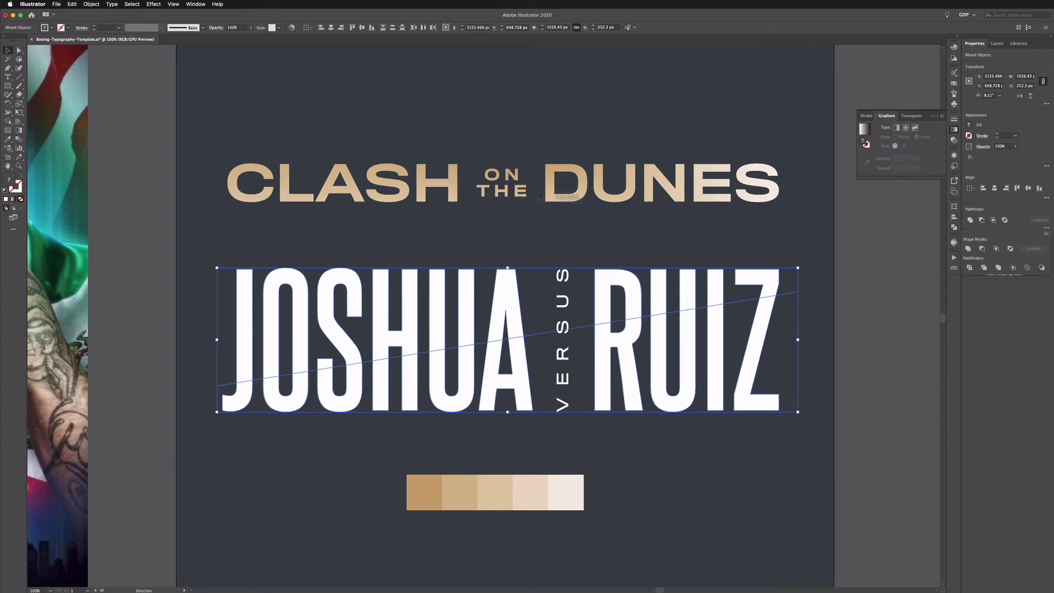
pyautogui.click(195, 8)
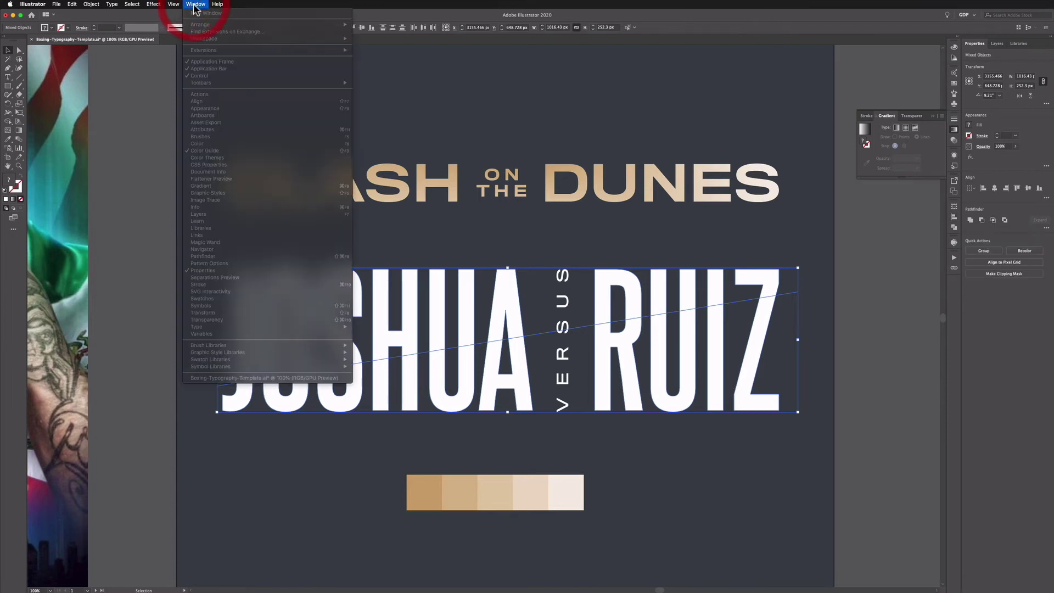
pyautogui.click(195, 8)
pyautogui.click(955, 241)
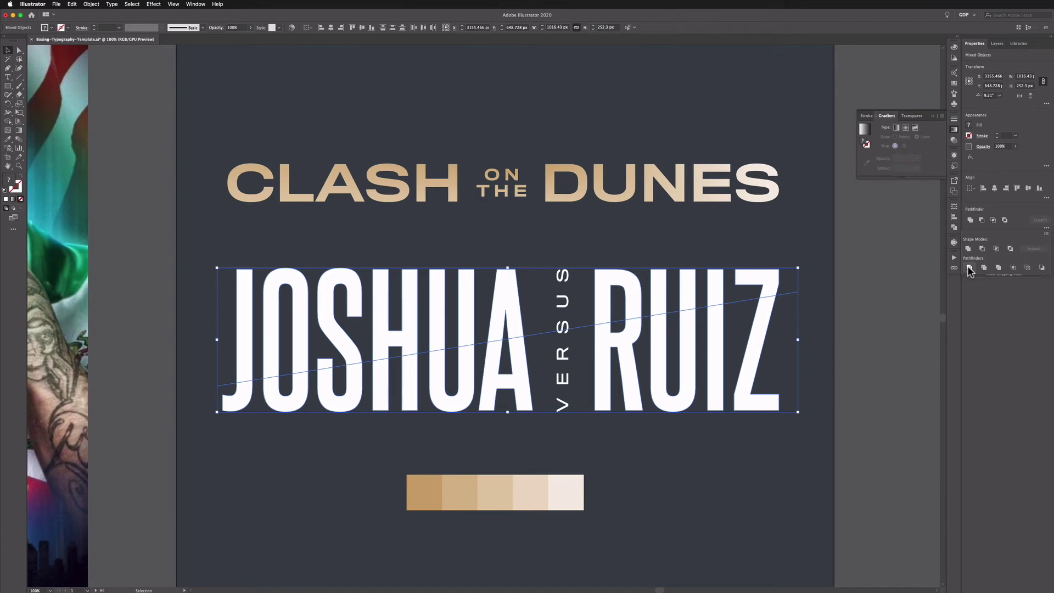
pyautogui.click(969, 268)
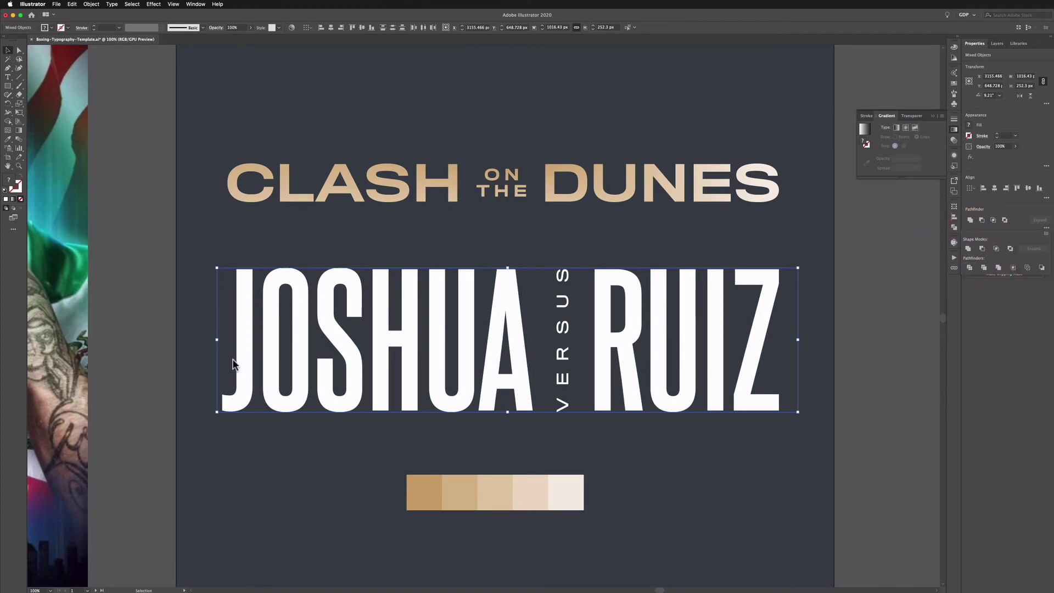
# Isolate the divided lettering group, delete the unfilled leftover shapes inside the letters using the Magic Wand, and exit isolation.
pyautogui.press('super+shift+a')
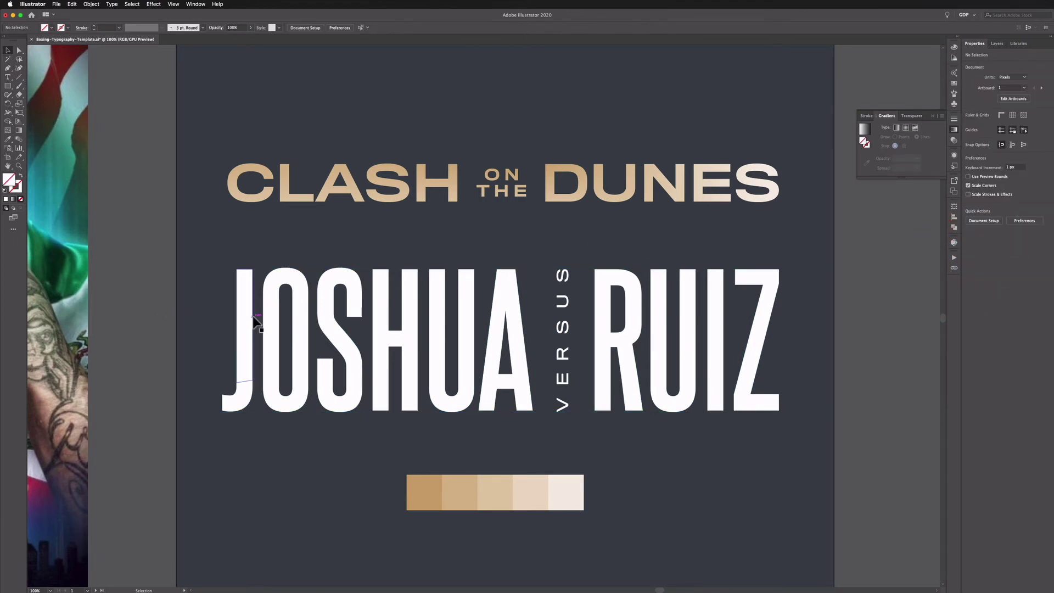
pyautogui.click(249, 320)
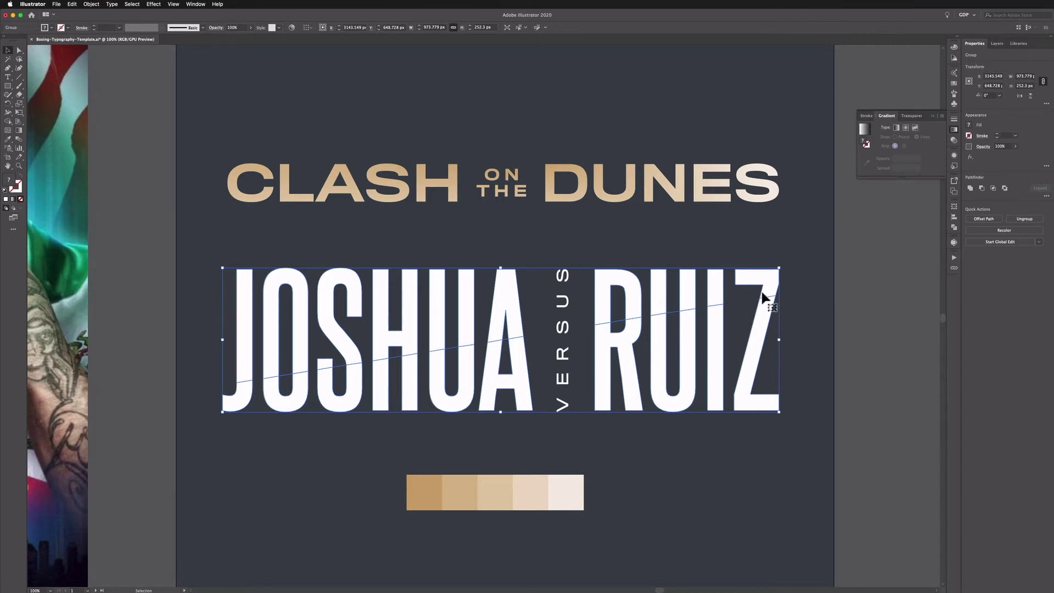
pyautogui.doubleClick(271, 377)
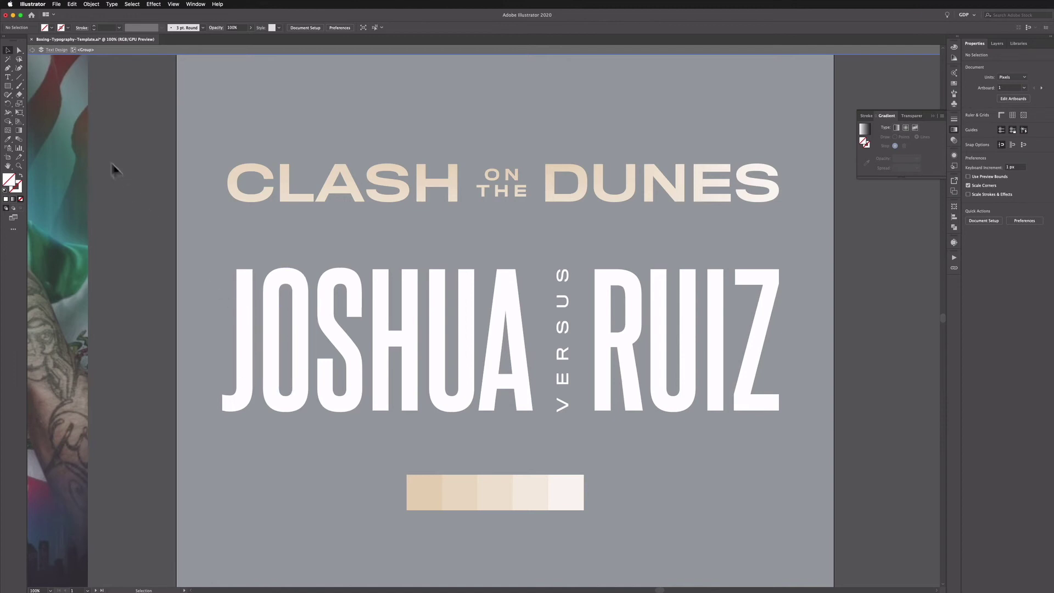
pyautogui.click(8, 59)
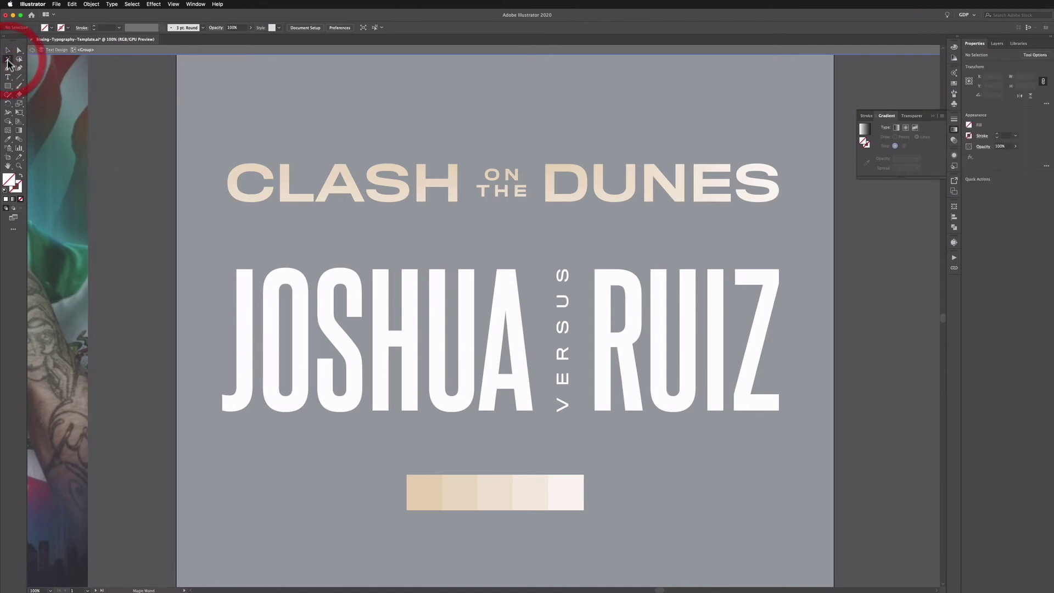
pyautogui.click(286, 377)
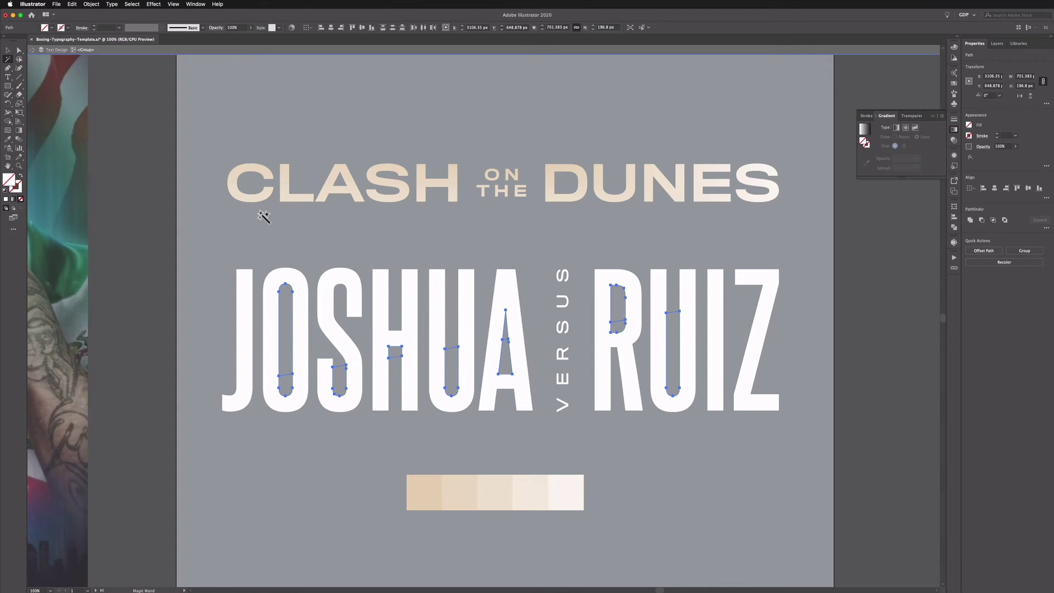
pyautogui.click(264, 216)
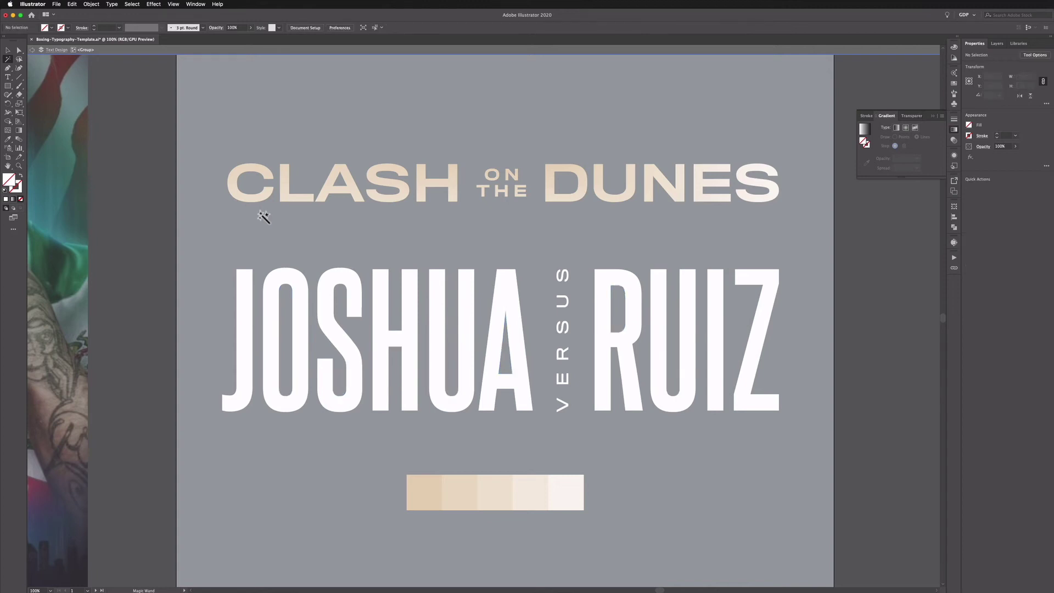
pyautogui.click(8, 50)
pyautogui.doubleClick(242, 243)
pyautogui.click(248, 309)
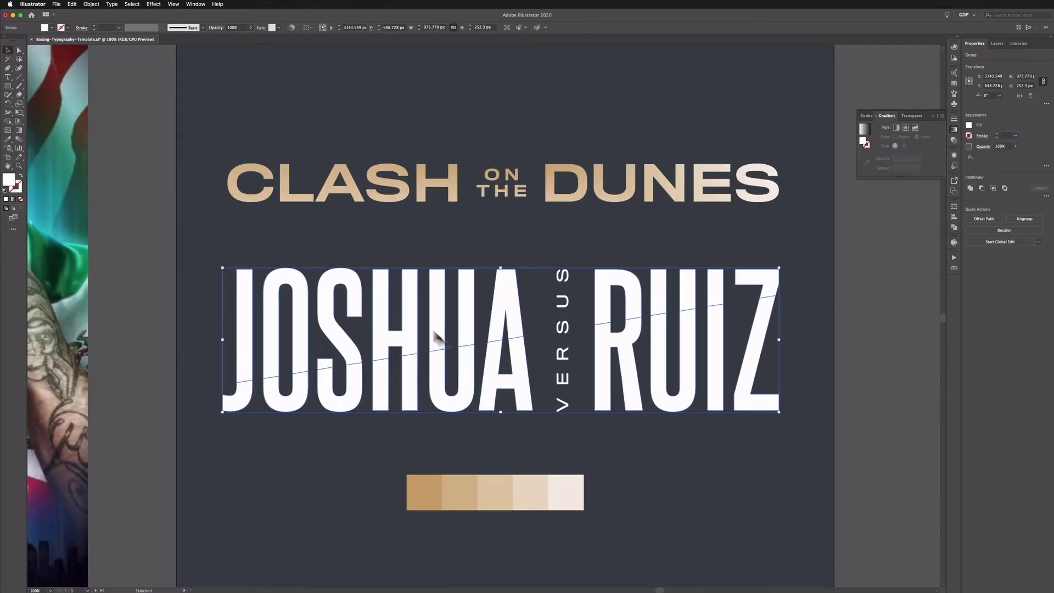
pyautogui.rightClick(303, 302)
pyautogui.click(310, 361)
pyautogui.click(222, 276)
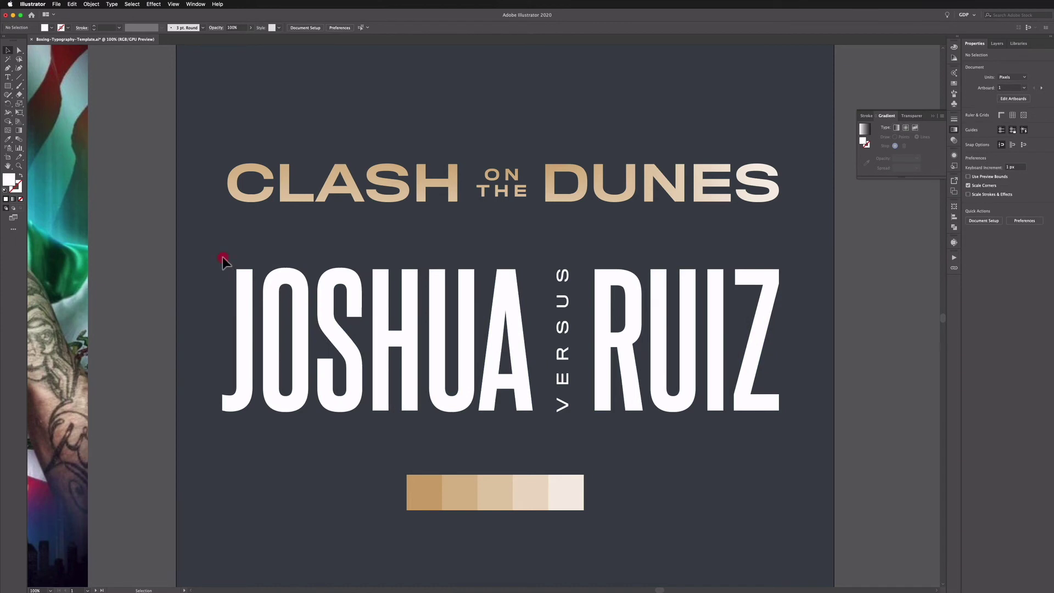
pyautogui.click(512, 296)
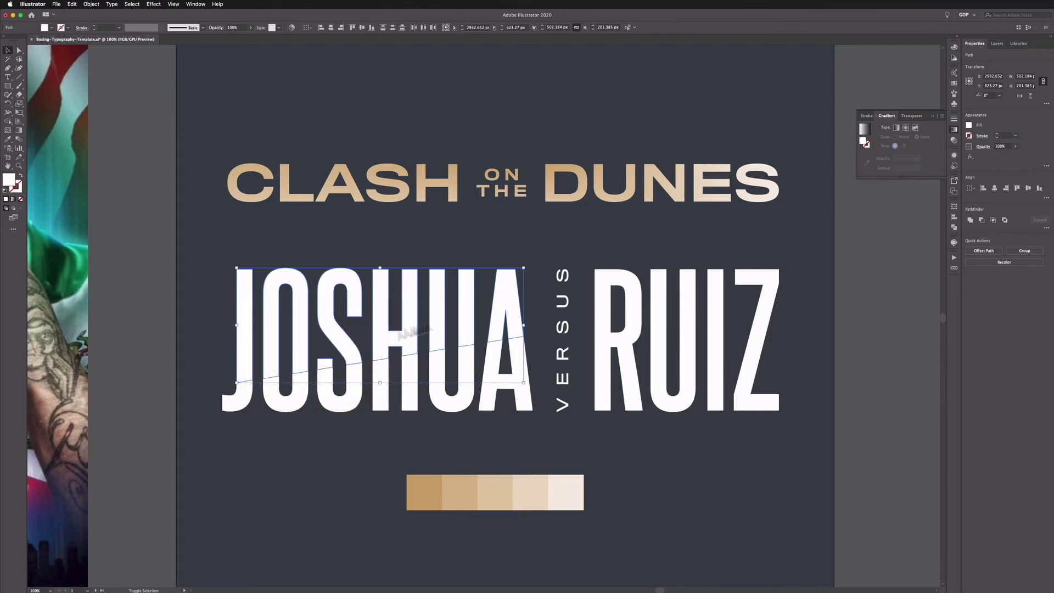
pyautogui.click(738, 283)
pyautogui.keyDown('shift'); pyautogui.click(739, 282); pyautogui.keyUp('shift')
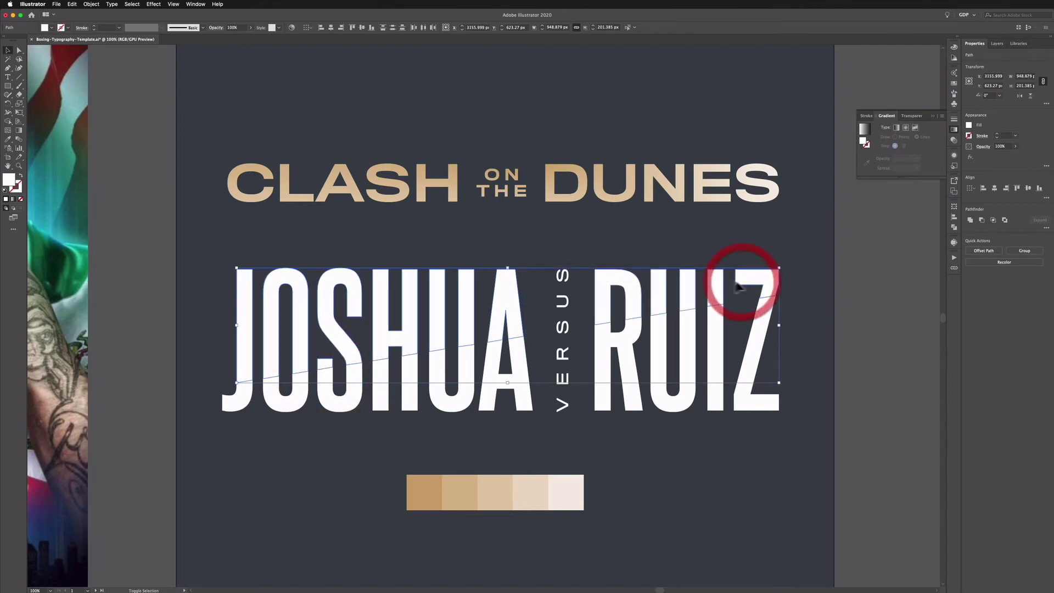
pyautogui.press('a')
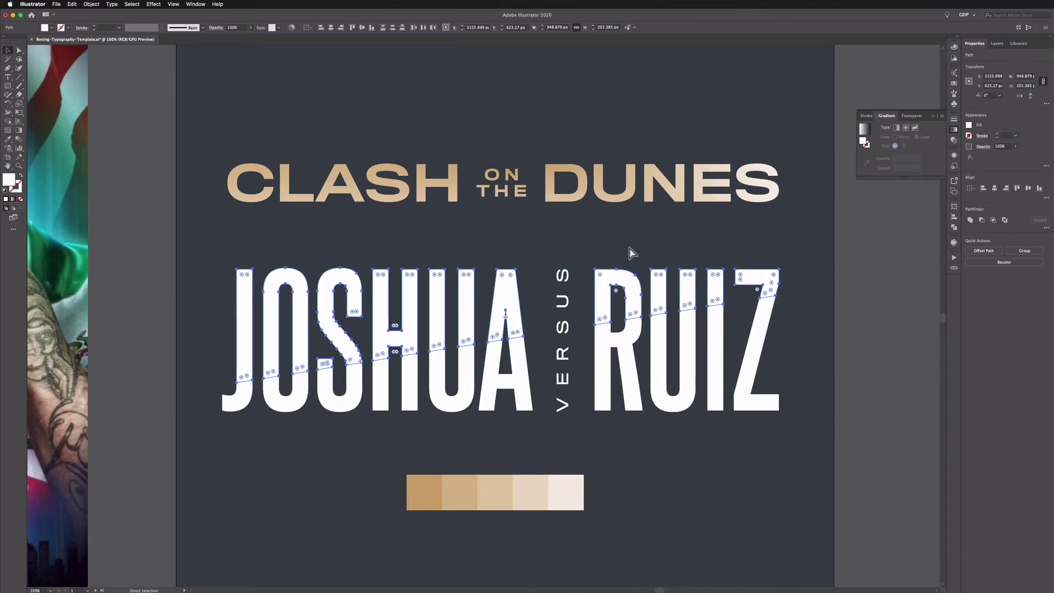
pyautogui.hotkey('ctrl', 'g')
pyautogui.press('v')
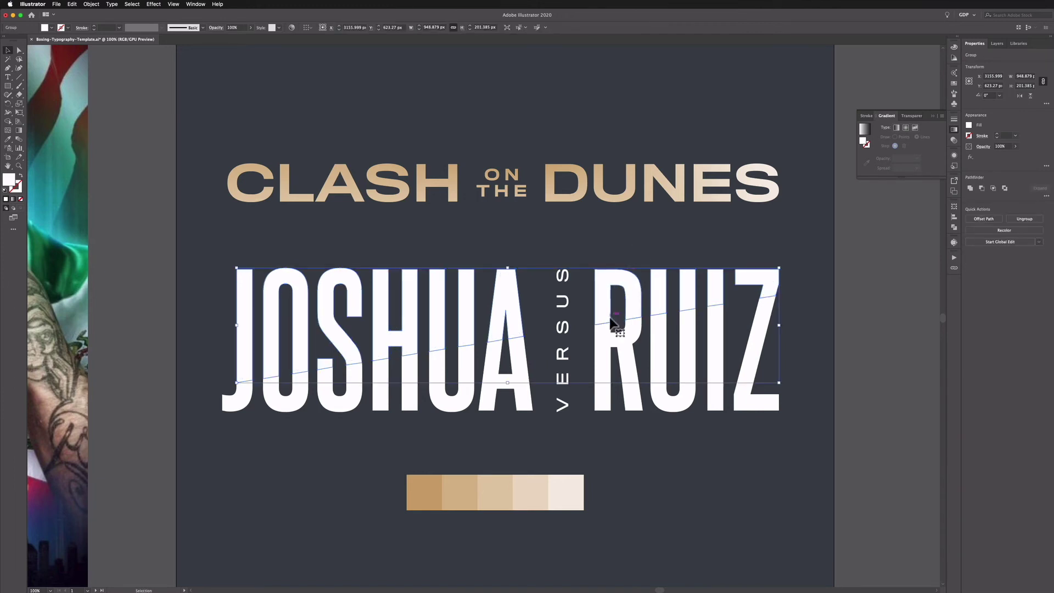
pyautogui.moveTo(226, 424); pyautogui.dragTo(494, 410)
pyautogui.moveTo(759, 425); pyautogui.dragTo(637, 409)
pyautogui.hotkey('ctrl', 'g')
pyautogui.click(288, 244)
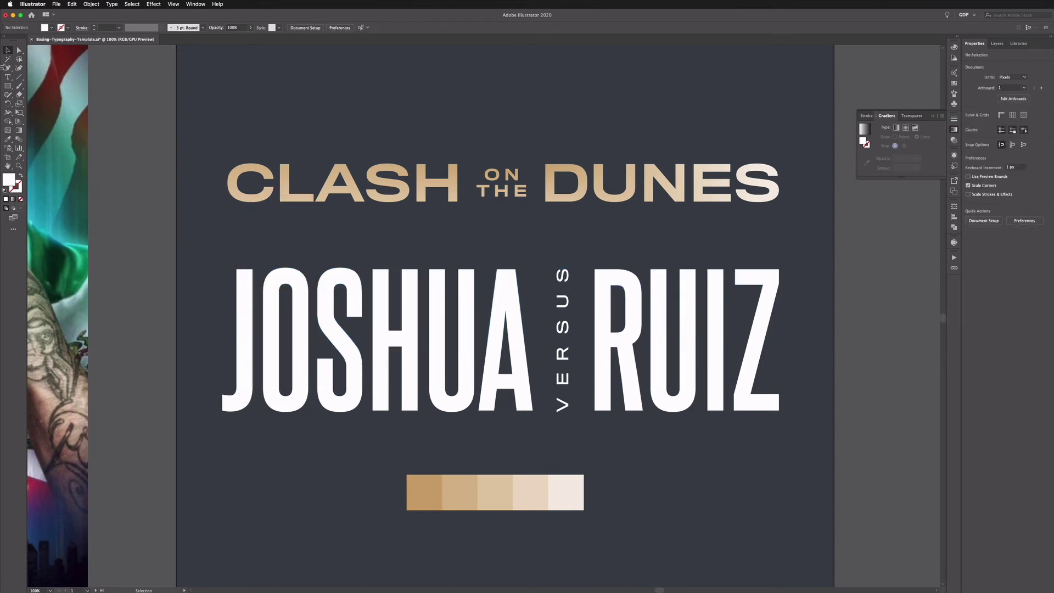
pyautogui.click(9, 86)
pyautogui.moveTo(228, 261); pyautogui.dragTo(781, 381)
pyautogui.click(48, 28)
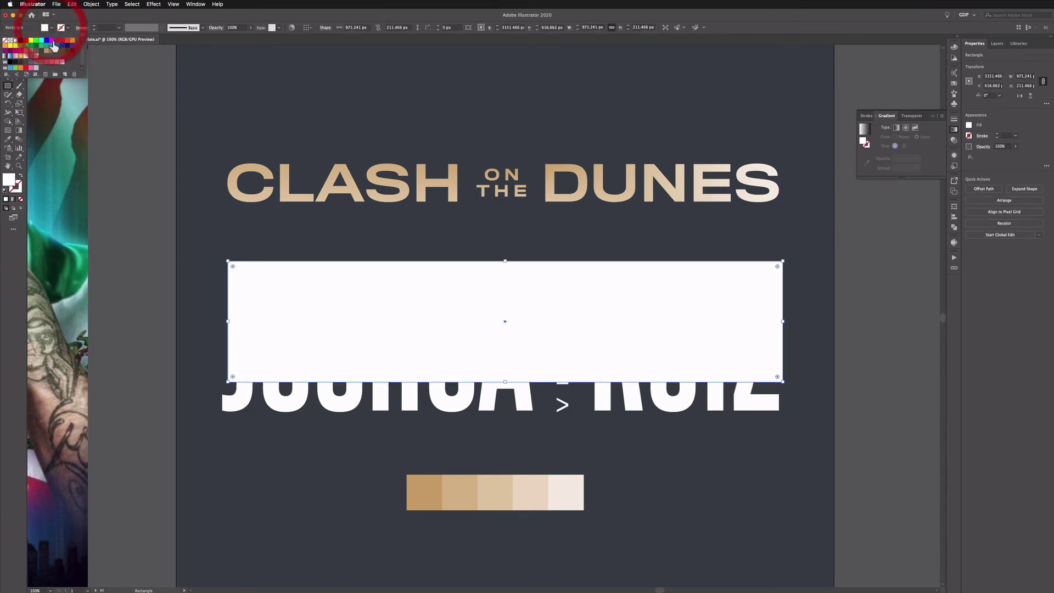
pyautogui.click(61, 45)
pyautogui.rightClick(264, 300)
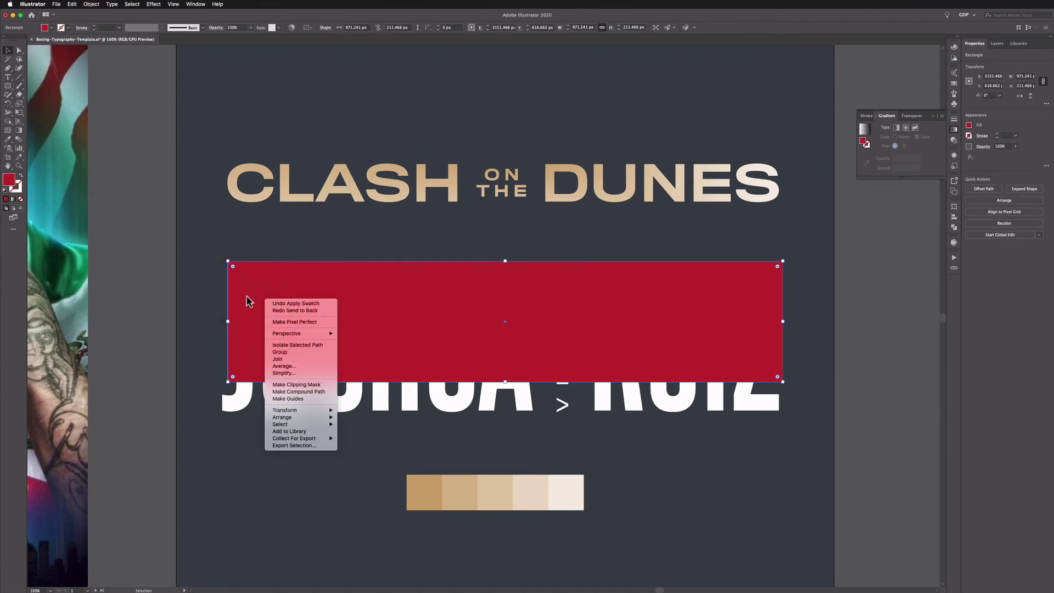
pyautogui.moveTo(308, 417)
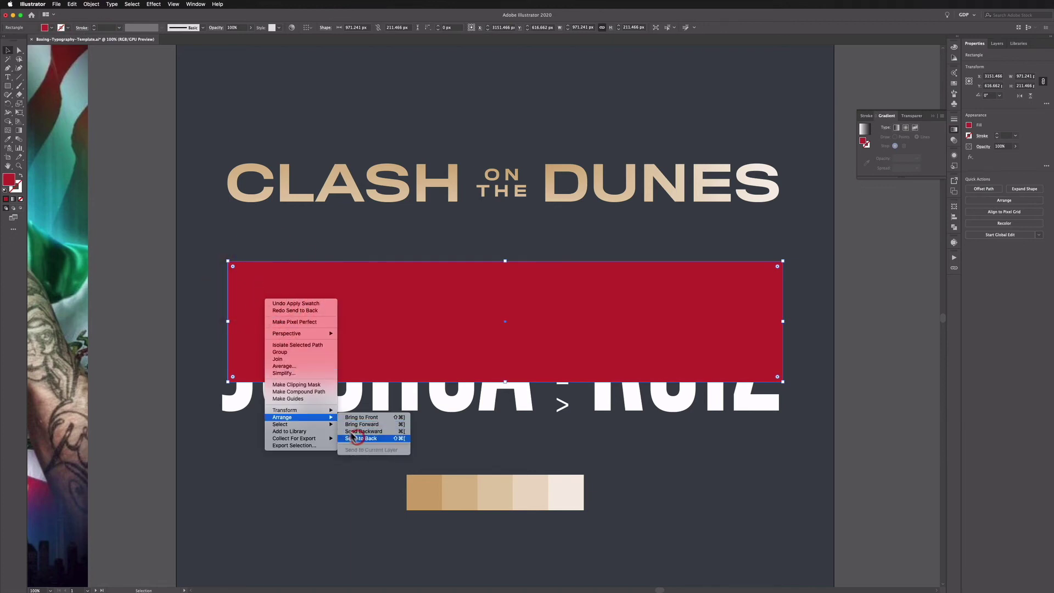
pyautogui.click(362, 439)
# Turn the group of upper letter pieces into a compound path.
pyautogui.click(378, 300)
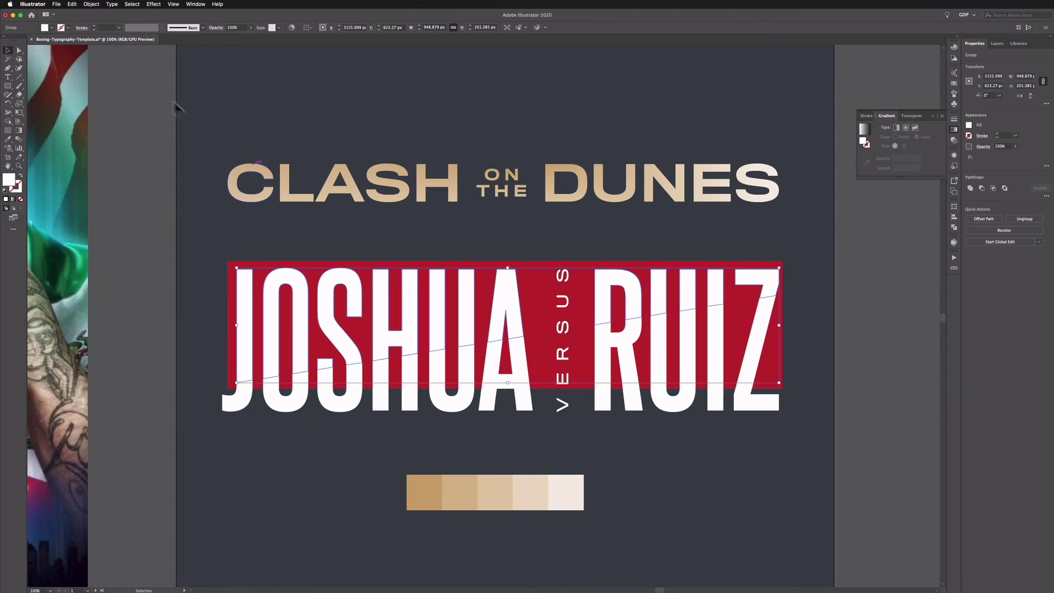
pyautogui.click(91, 4)
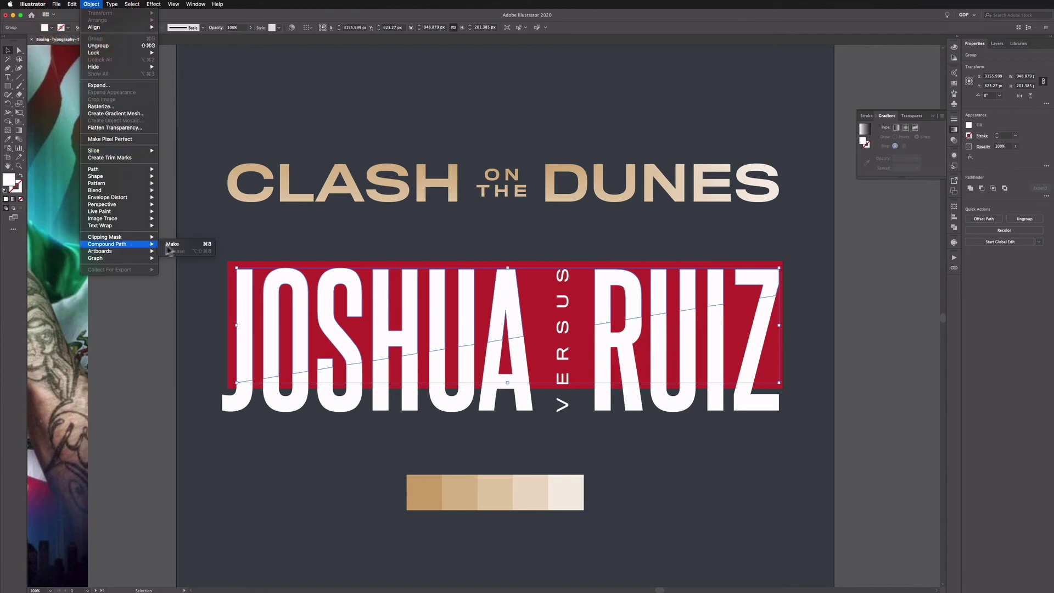
pyautogui.click(174, 243)
# Clip the red rectangle to the upper letter pieces with a clipping mask.
pyautogui.keyDown('shift'); pyautogui.click(278, 269); pyautogui.keyUp('shift')
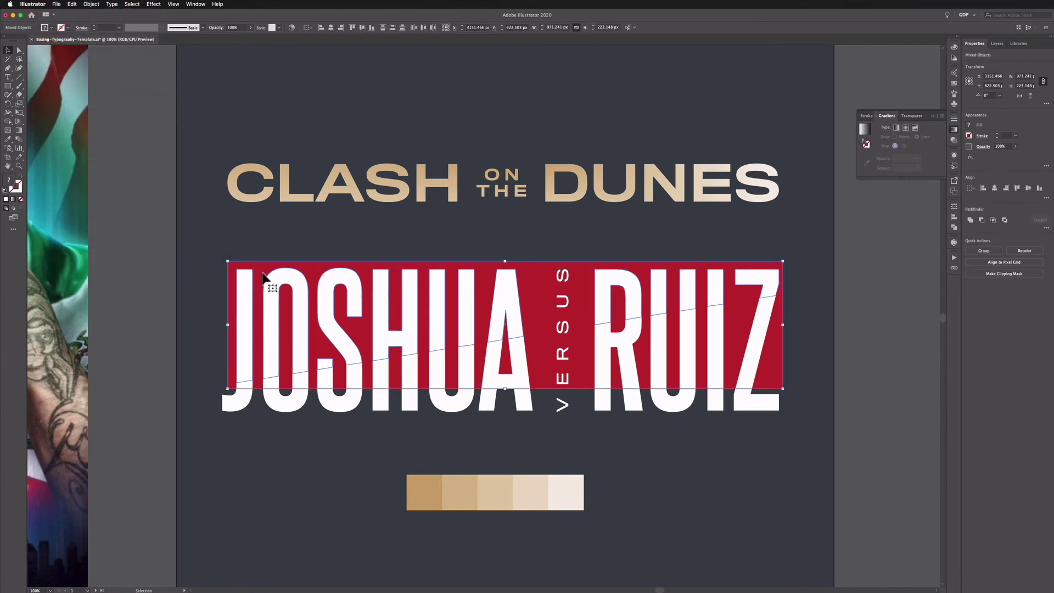
pyautogui.rightClick(306, 269)
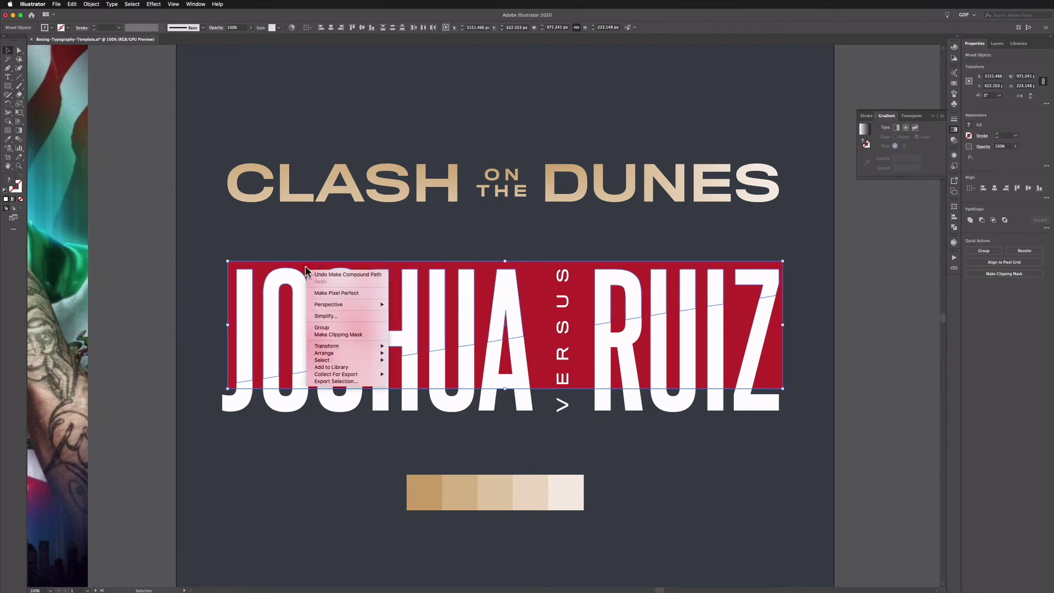
pyautogui.click(328, 335)
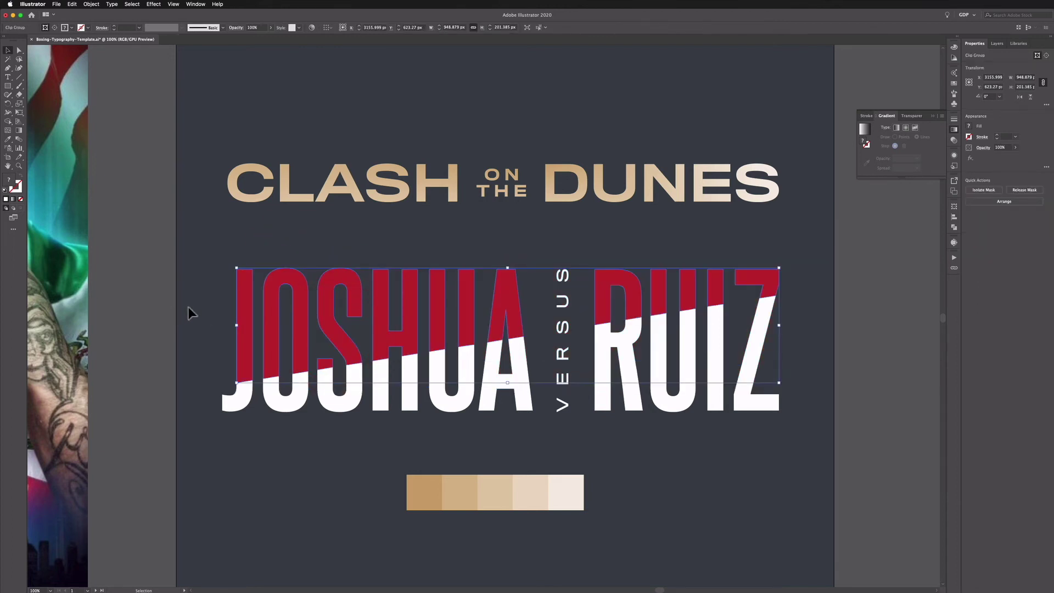
pyautogui.click(179, 294)
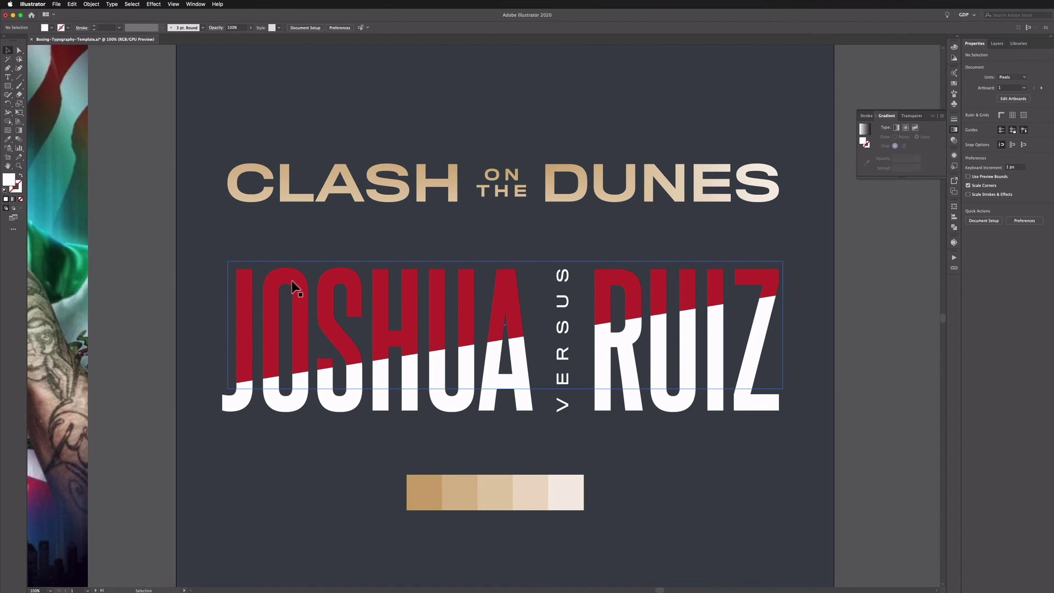
# Isolate the red rectangle inside the clipping group and apply a freeform gradient fill to it.
pyautogui.doubleClick(337, 275)
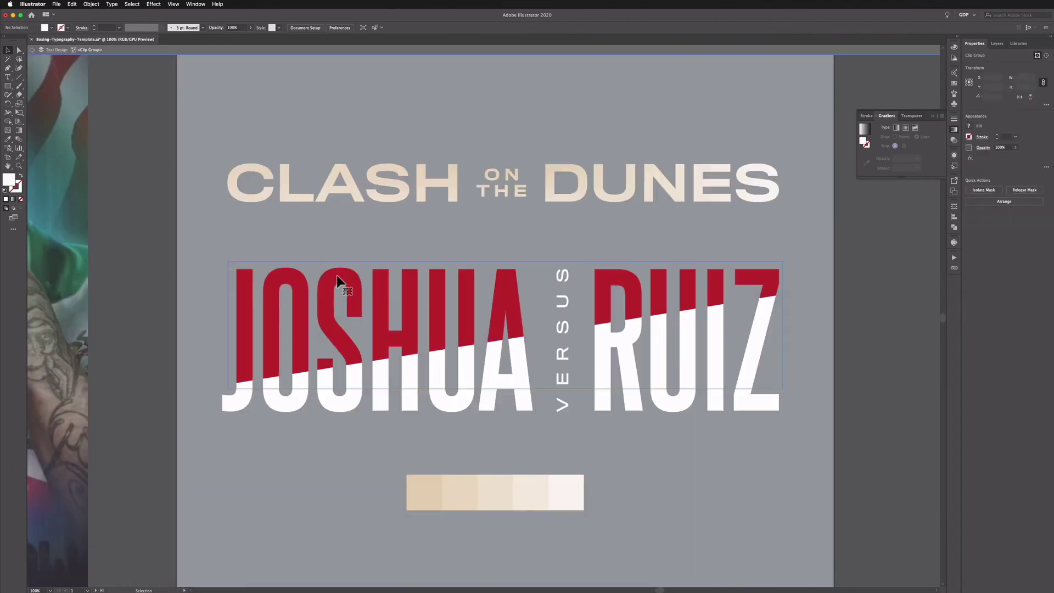
pyautogui.click(344, 272)
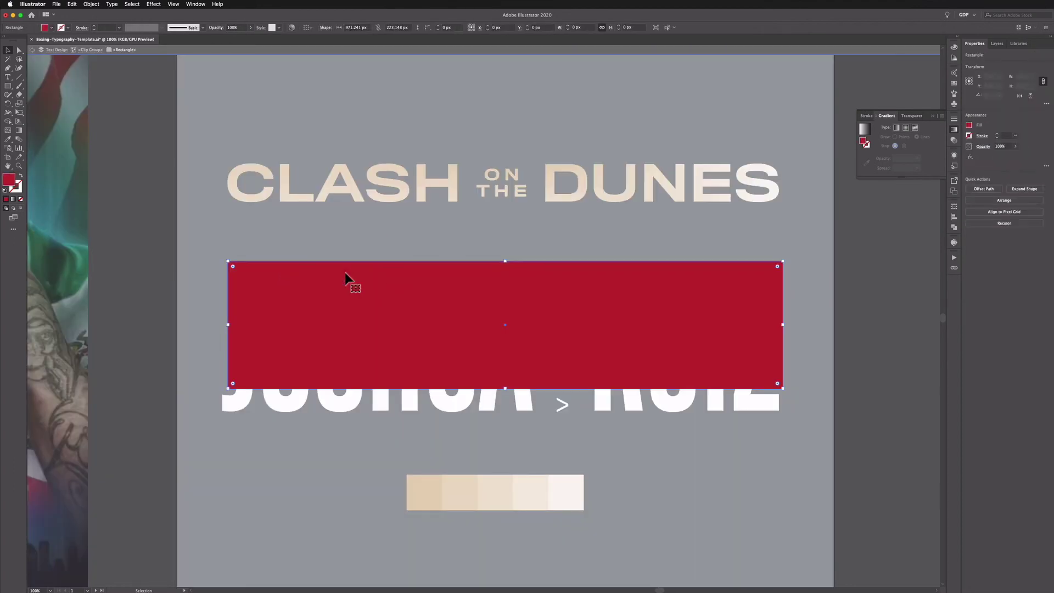
pyautogui.click(18, 130)
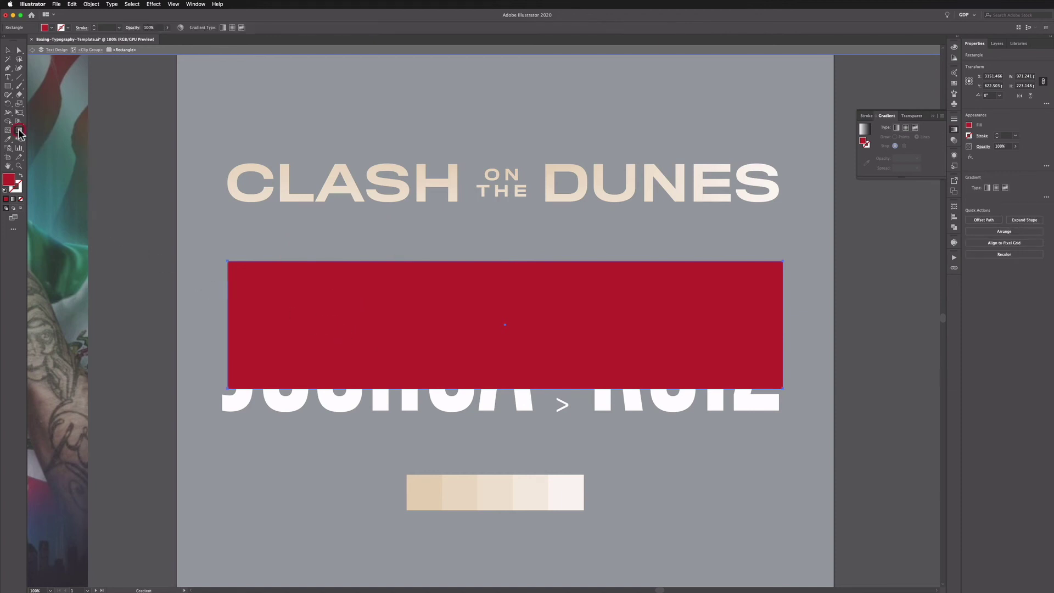
pyautogui.click(914, 128)
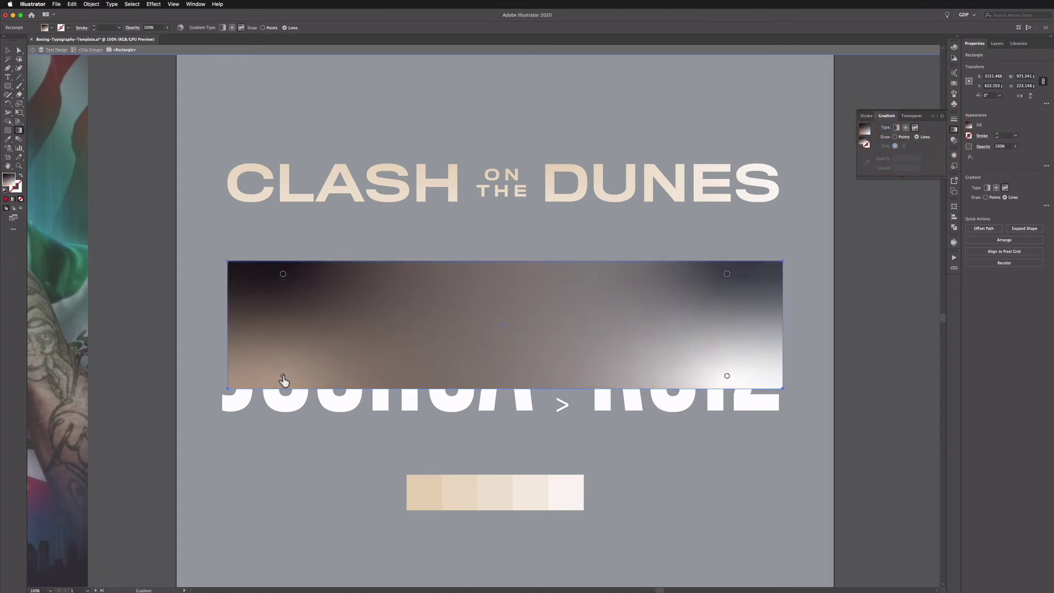
# Examine how the gold tones run through the JOSHUA RUIZ lettering on the reference poster.
pyautogui.hscroll(-10, 236, 295)
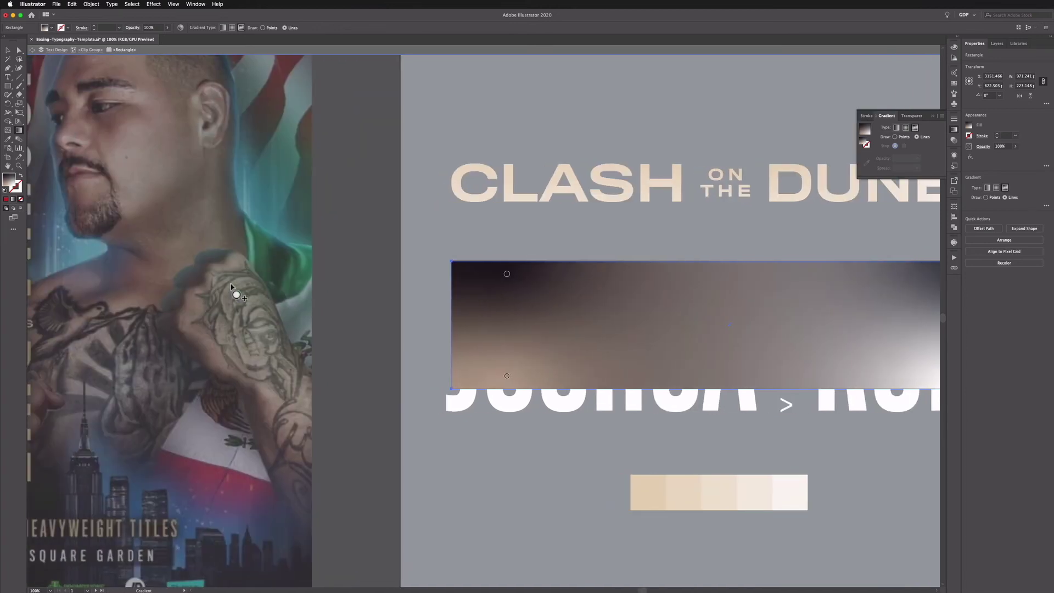
pyautogui.hscroll(-2, 236, 295)
pyautogui.scroll(1, 236, 295)
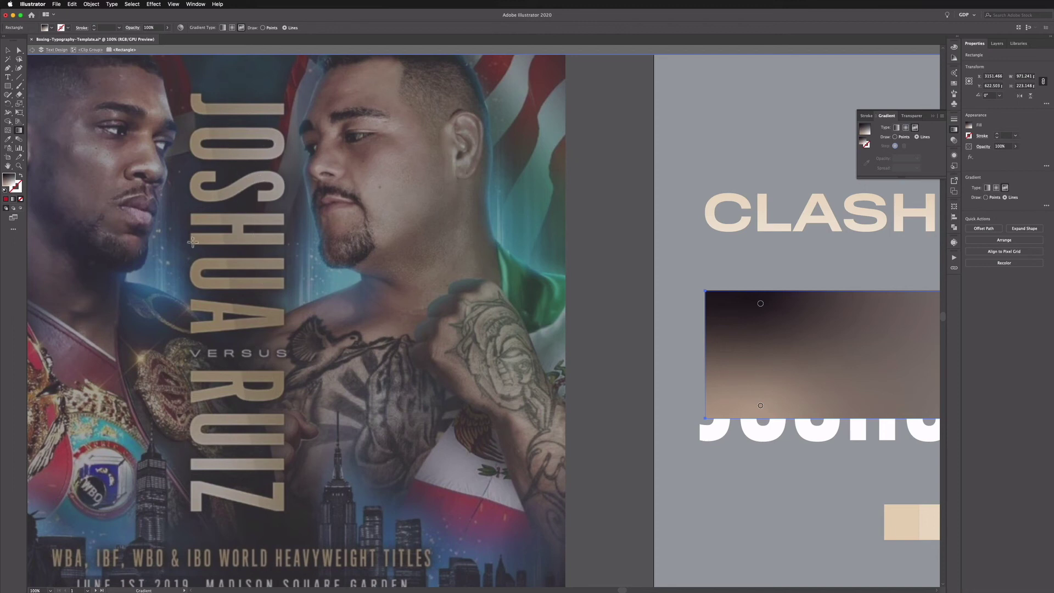
# Recolour the upper-left stop of the rectangle's freeform gradient with a light beige sampled from the palette and nudge it slightly inward.
pyautogui.scroll(-1, 264, 405)
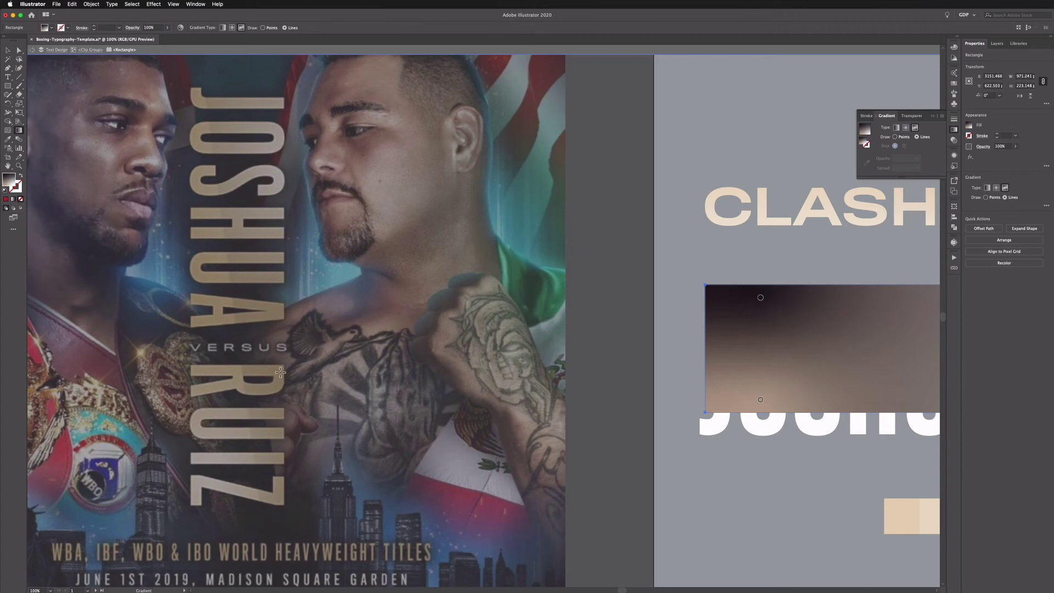
pyautogui.scroll(-2, 280, 372)
pyautogui.hscroll(10, 456, 392)
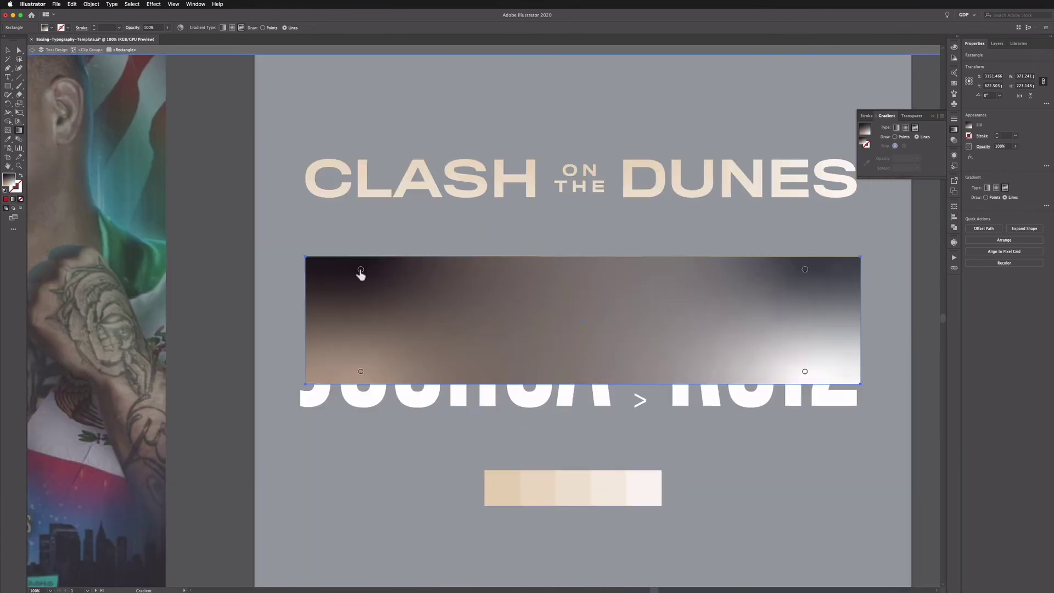
pyautogui.click(361, 271)
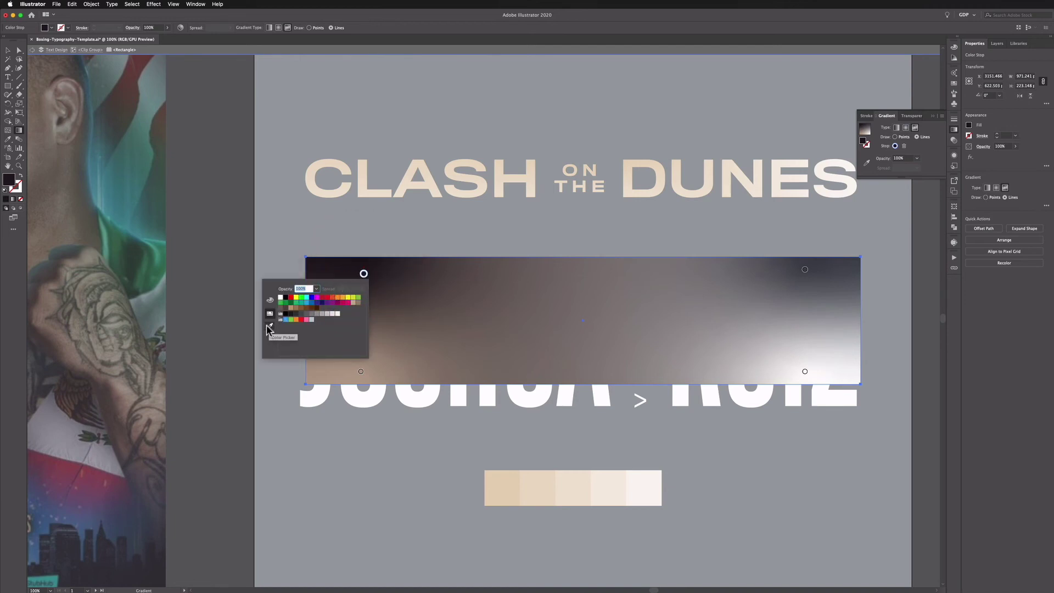
pyautogui.click(270, 328)
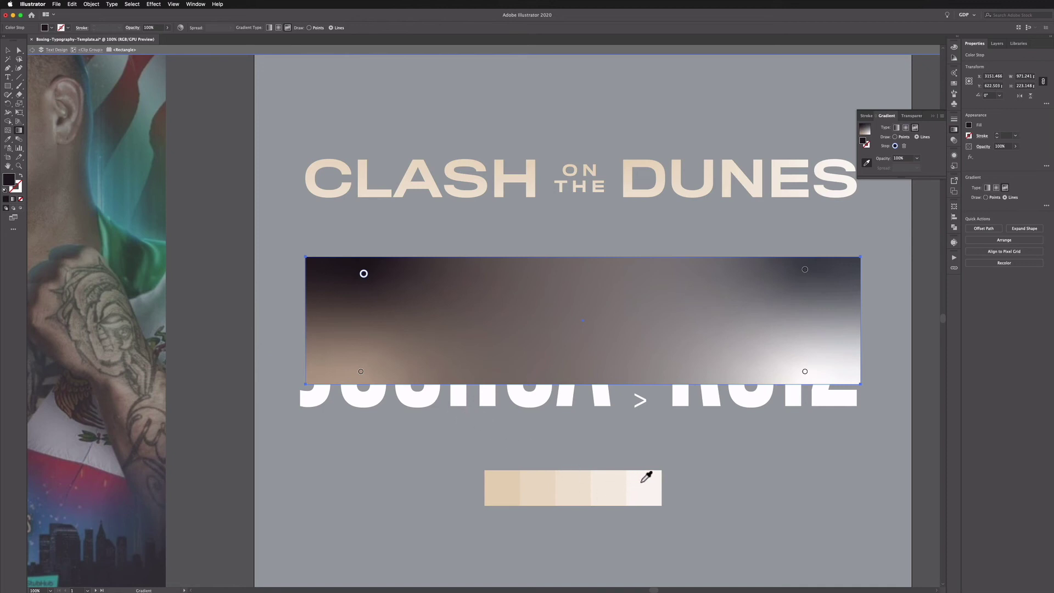
pyautogui.click(614, 477)
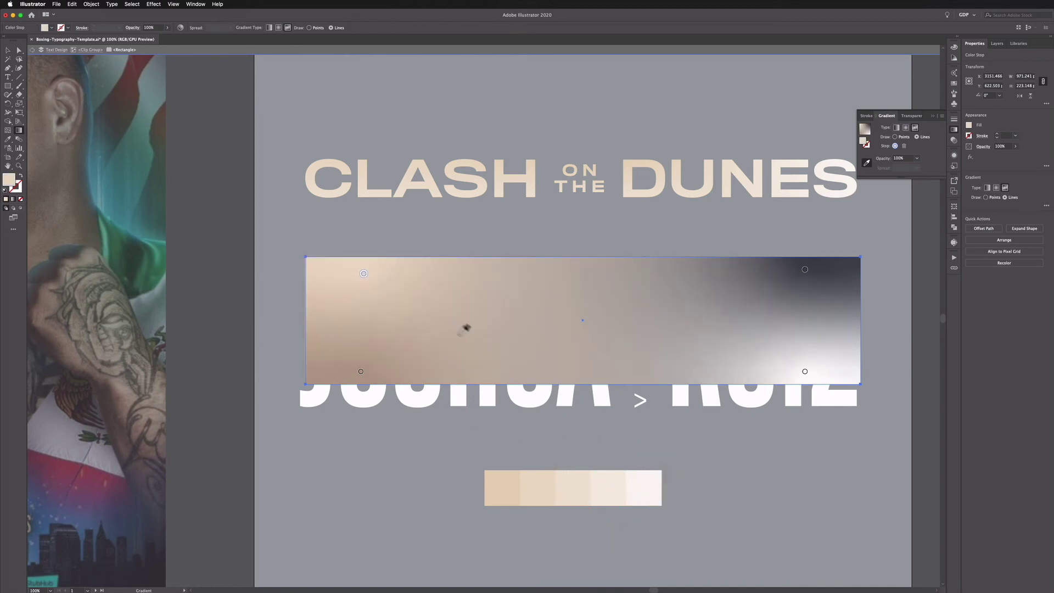
pyautogui.moveTo(364, 278); pyautogui.dragTo(368, 274)
# In points mode, move the lower-left gradient stop closer to the corner and recolour it with a gold tone sampled from the palette.
pyautogui.click(894, 137)
pyautogui.moveTo(361, 371); pyautogui.dragTo(331, 358)
pyautogui.doubleClick(331, 358)
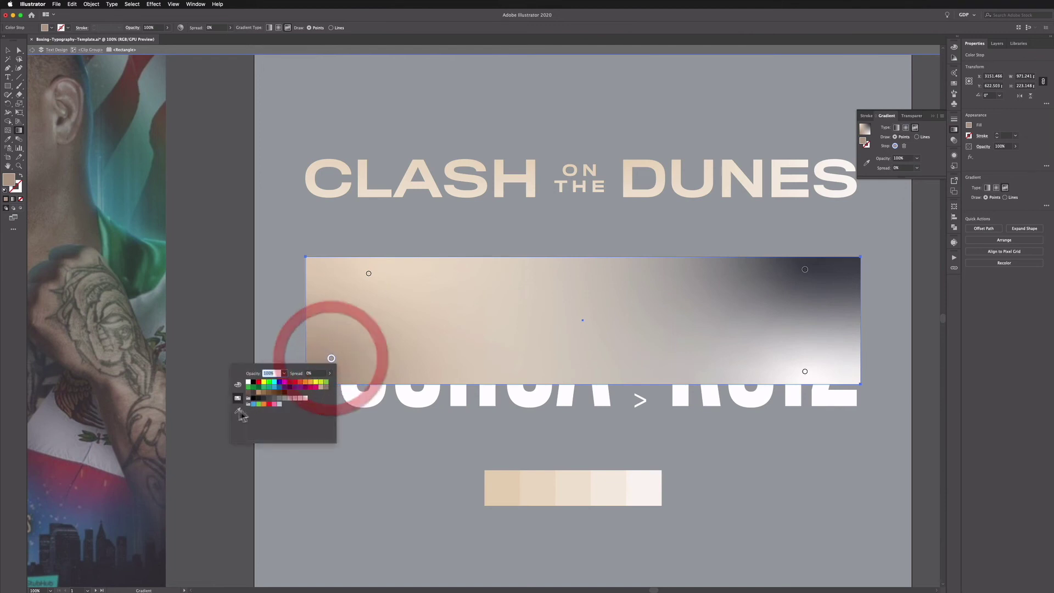
pyautogui.click(239, 411)
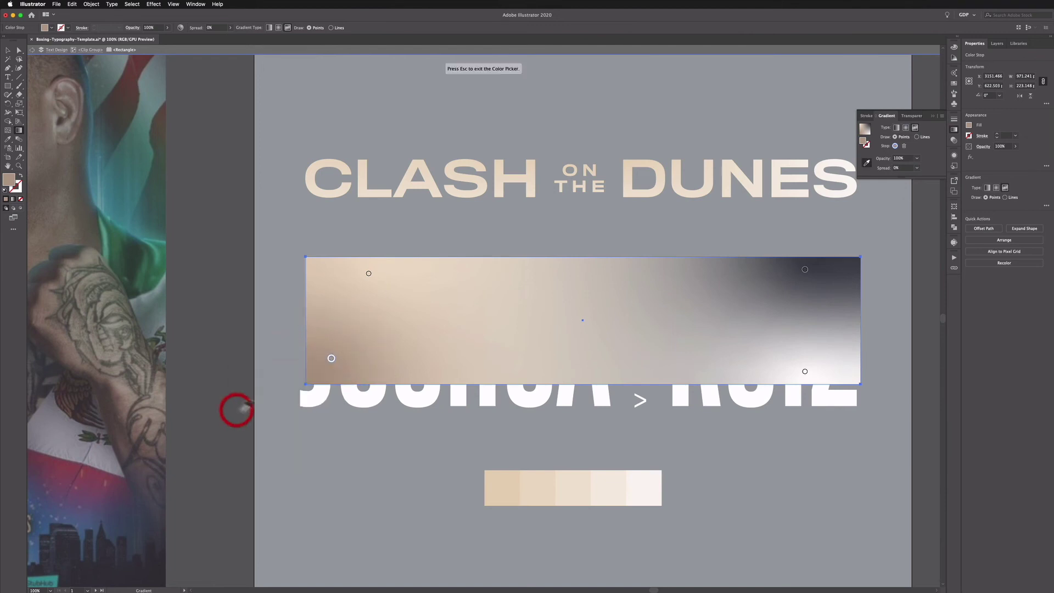
pyautogui.click(573, 480)
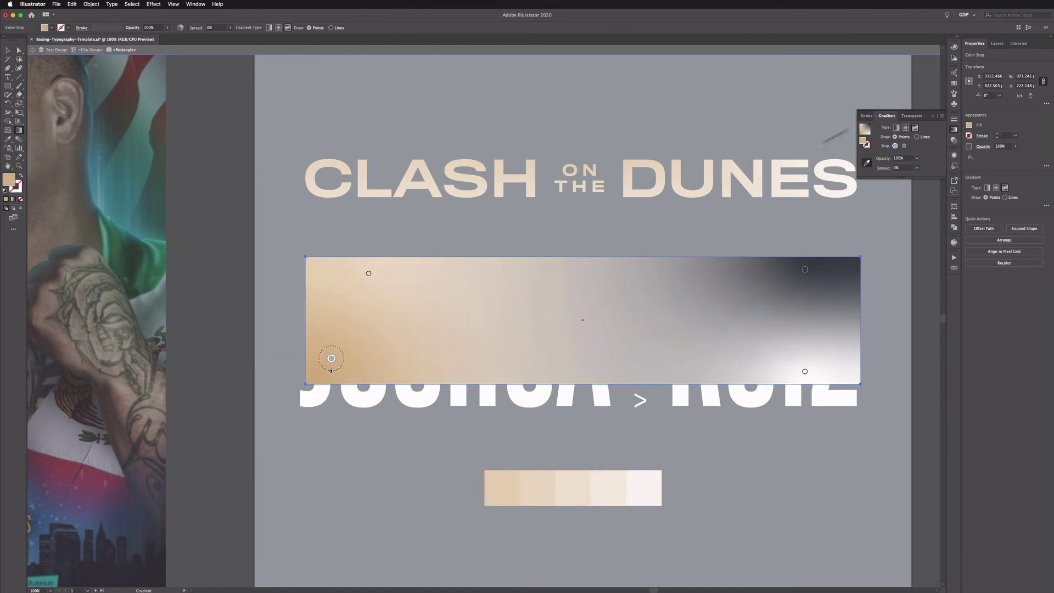
# Extend the lower-left gold stop into a four-stop gradient line rising gently across the rectangle, and remove the white lower-right stop.
pyautogui.click(916, 136)
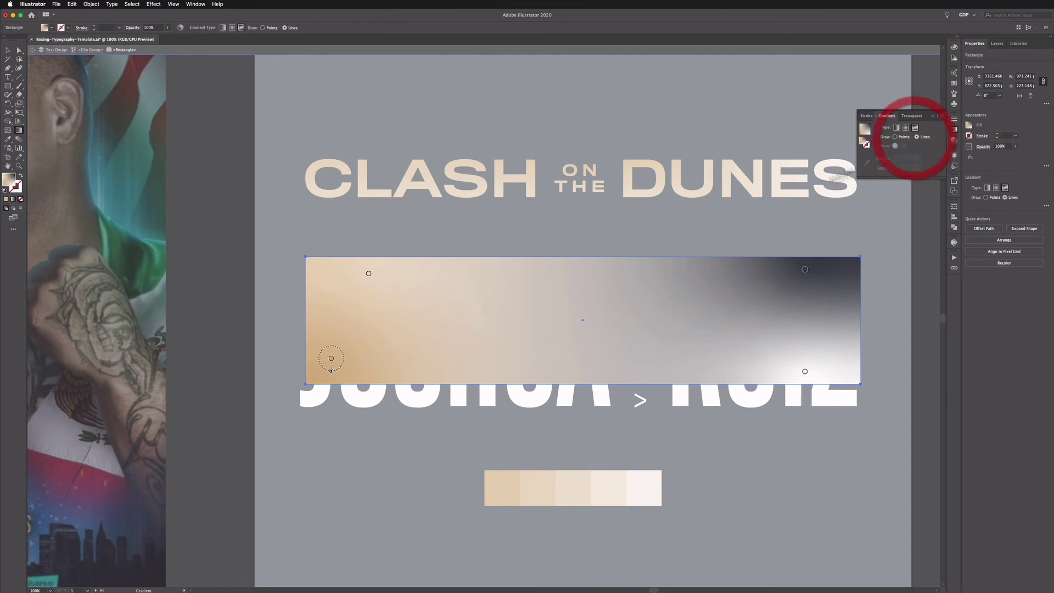
pyautogui.click(331, 359)
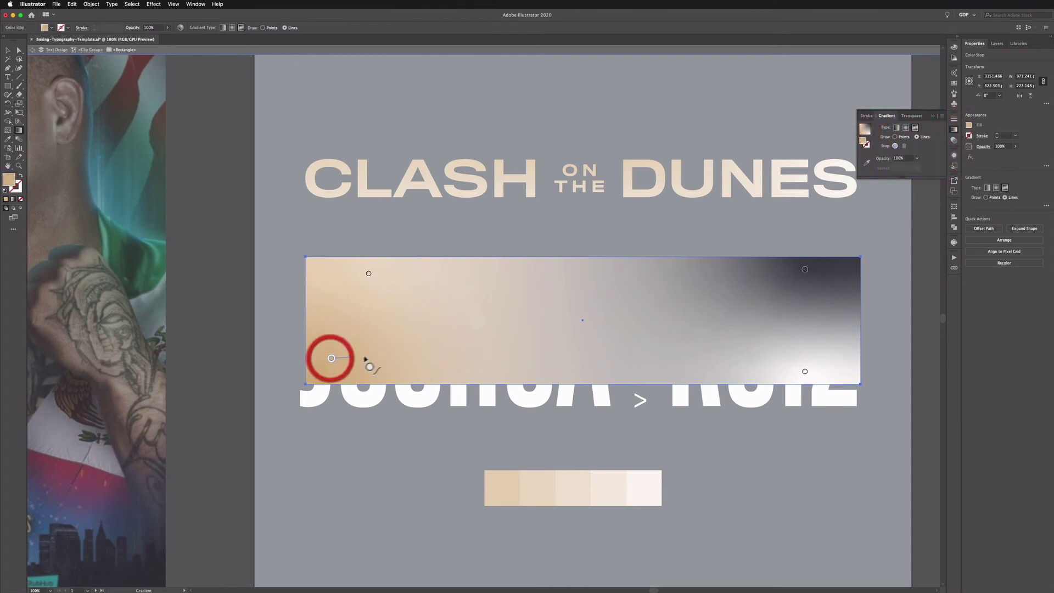
pyautogui.click(446, 353)
pyautogui.click(572, 344)
pyautogui.click(658, 333)
pyautogui.click(804, 372)
pyautogui.moveTo(804, 375); pyautogui.dragTo(872, 318)
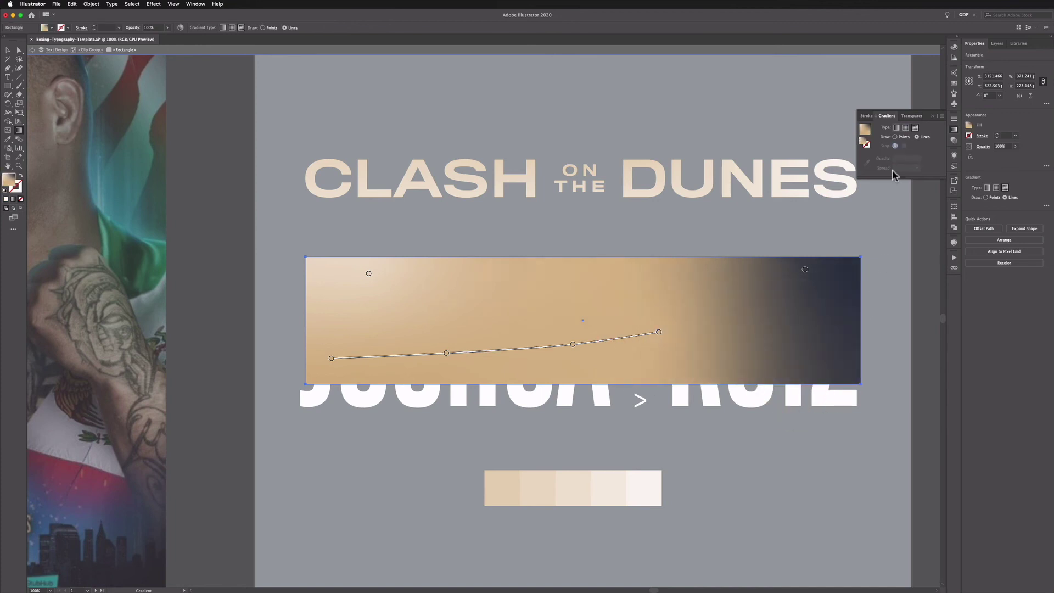
# Move the dark upper-right stop to the rectangle's upper middle and recolour it with the darkest gold of the palette.
pyautogui.click(895, 137)
pyautogui.click(805, 270)
pyautogui.moveTo(805, 270); pyautogui.dragTo(622, 288)
pyautogui.doubleClick(623, 288)
pyautogui.click(528, 341)
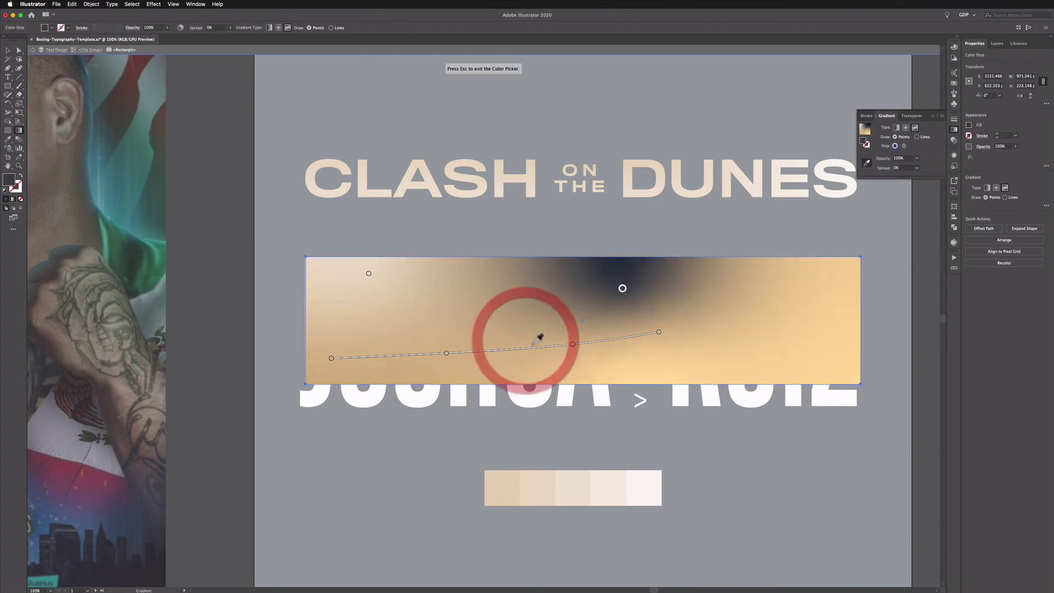
pyautogui.click(491, 482)
pyautogui.moveTo(620, 287); pyautogui.dragTo(602, 280)
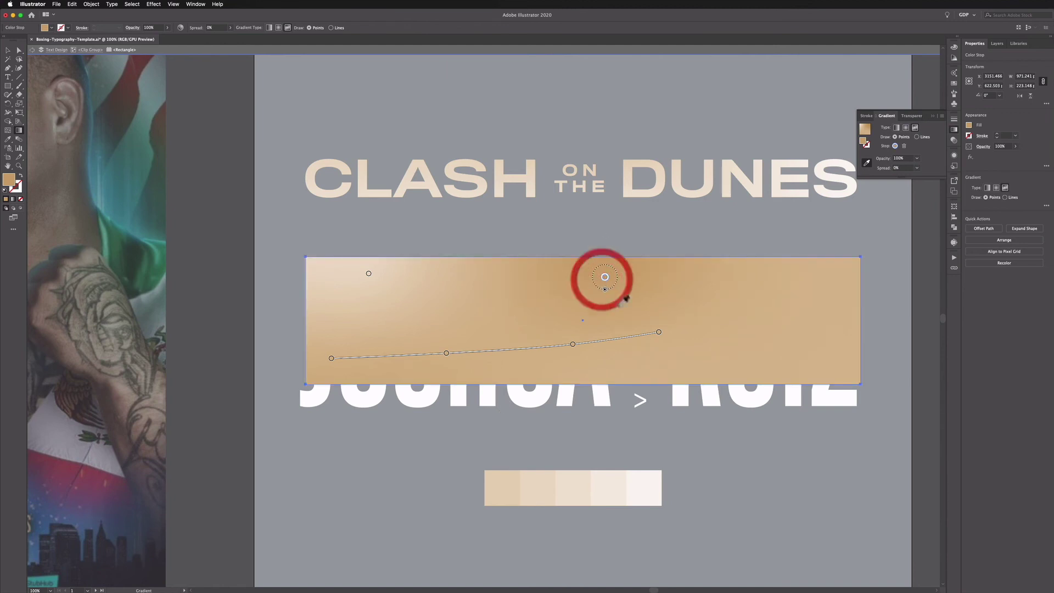
# Add a stop near the rectangle's upper-right corner, colour it with a light beige from the palette, and exit isolation mode.
pyautogui.click(813, 273)
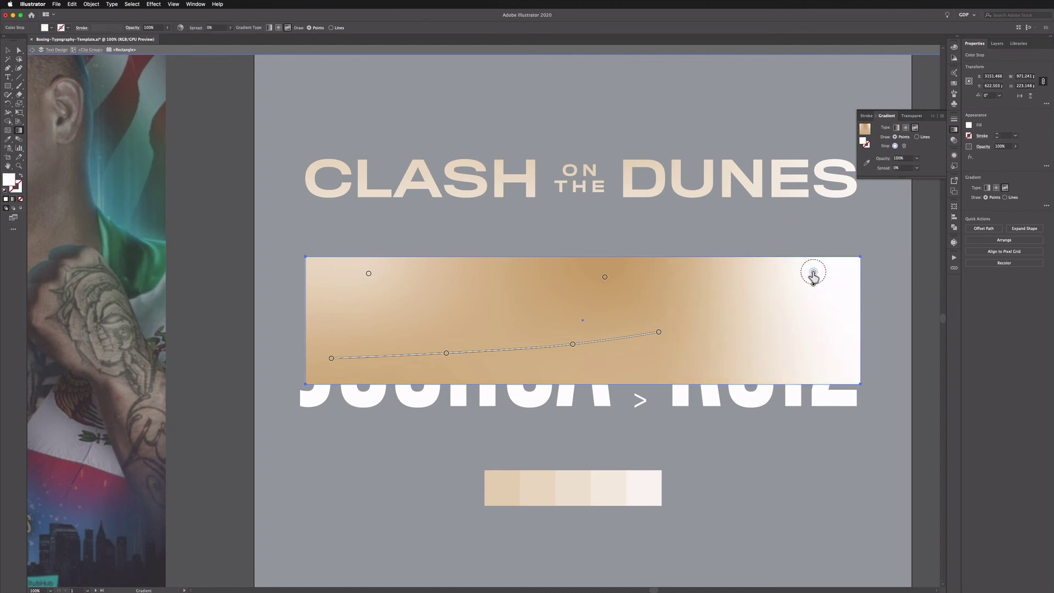
pyautogui.doubleClick(813, 272)
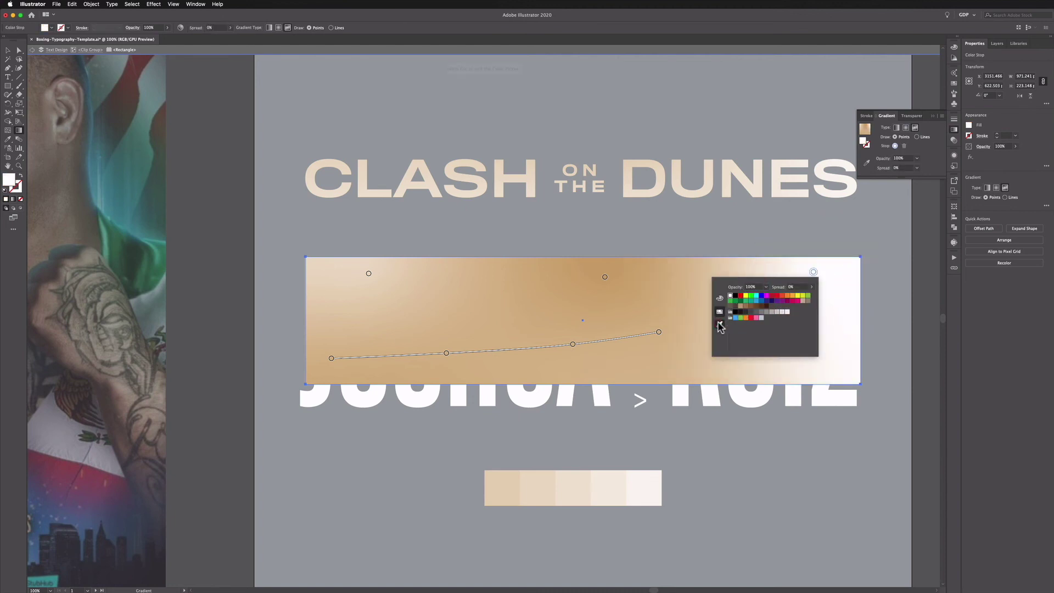
pyautogui.click(721, 326)
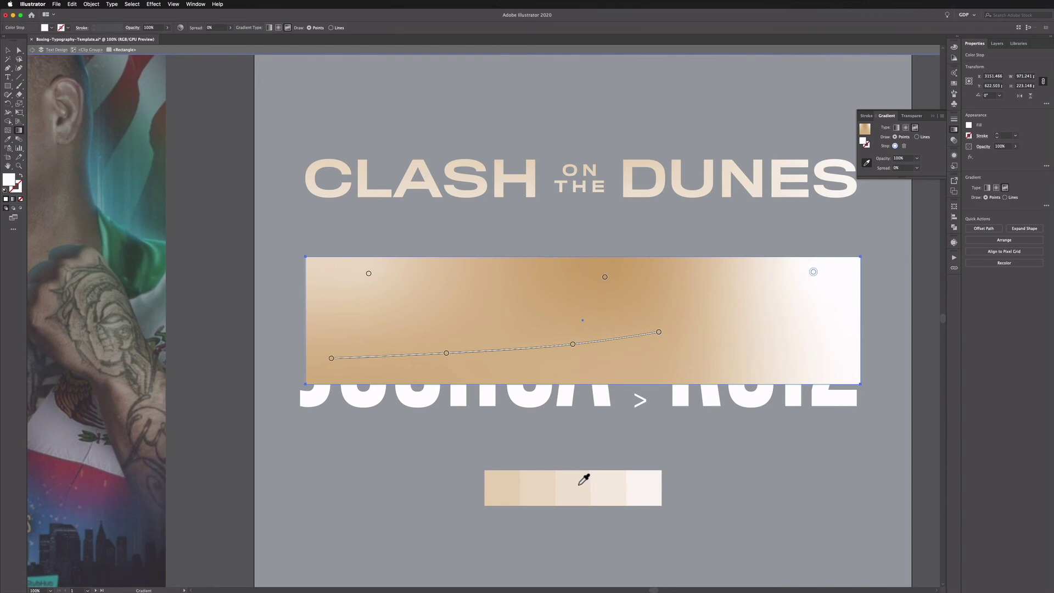
pyautogui.click(581, 478)
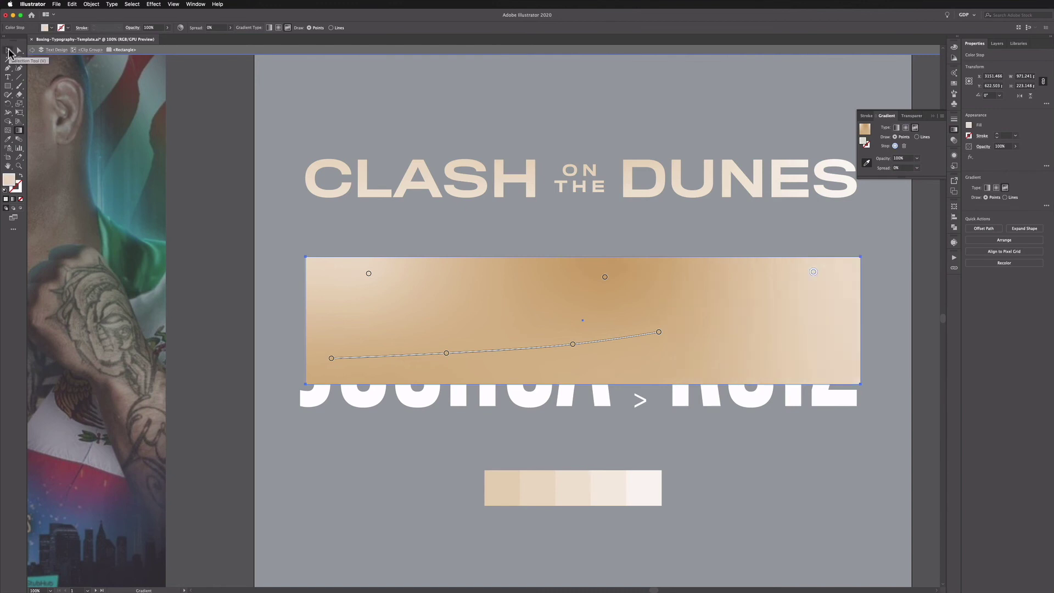
pyautogui.click(9, 52)
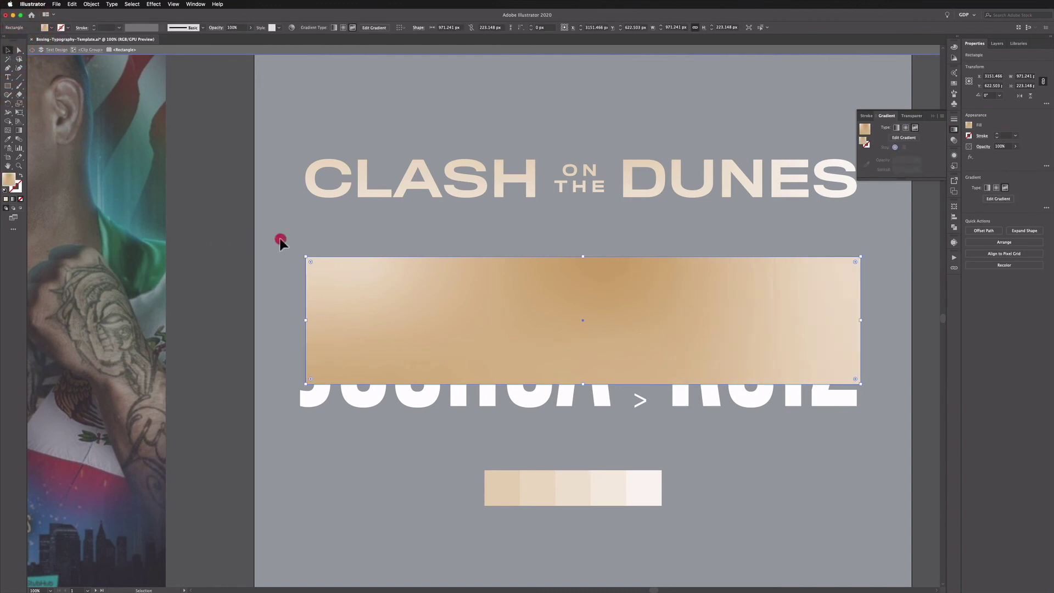
pyautogui.doubleClick(279, 238)
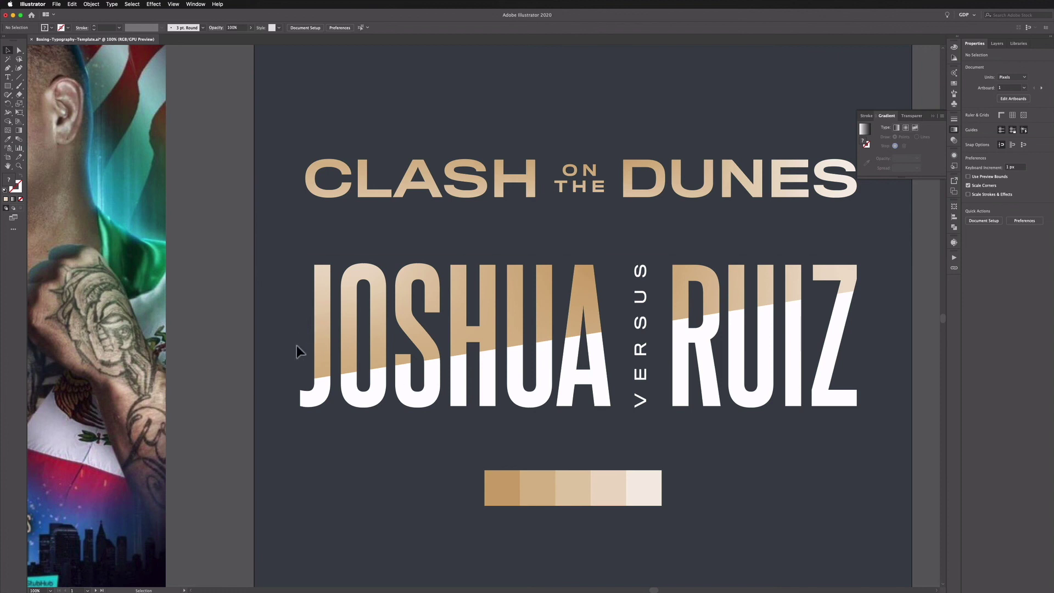
# Draw a white rectangle about 990 by 223 px over the lower letter pieces and send it backward behind the lettering.
pyautogui.click(453, 387)
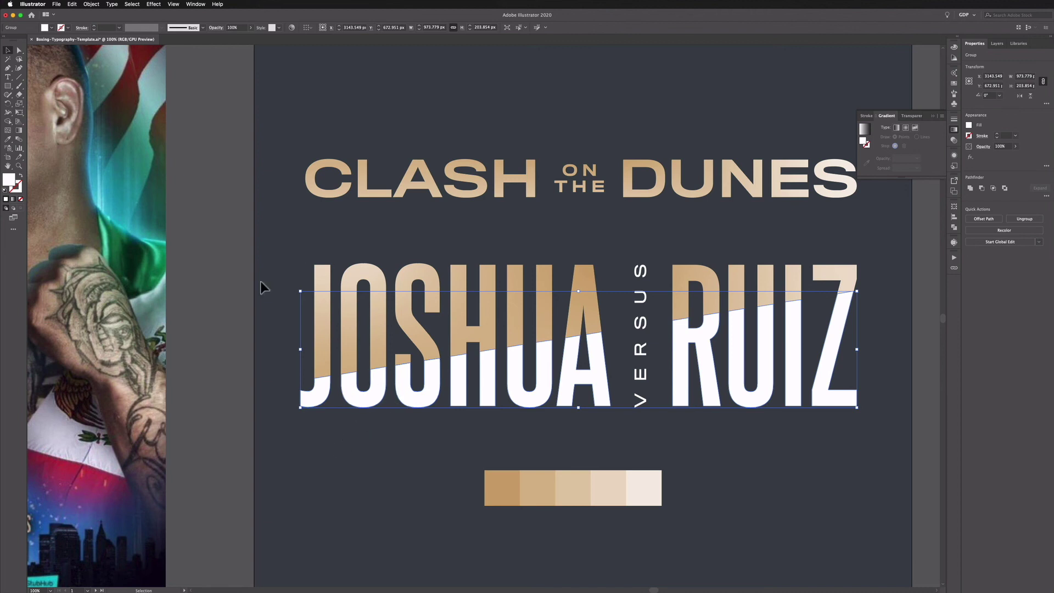
pyautogui.click(8, 86)
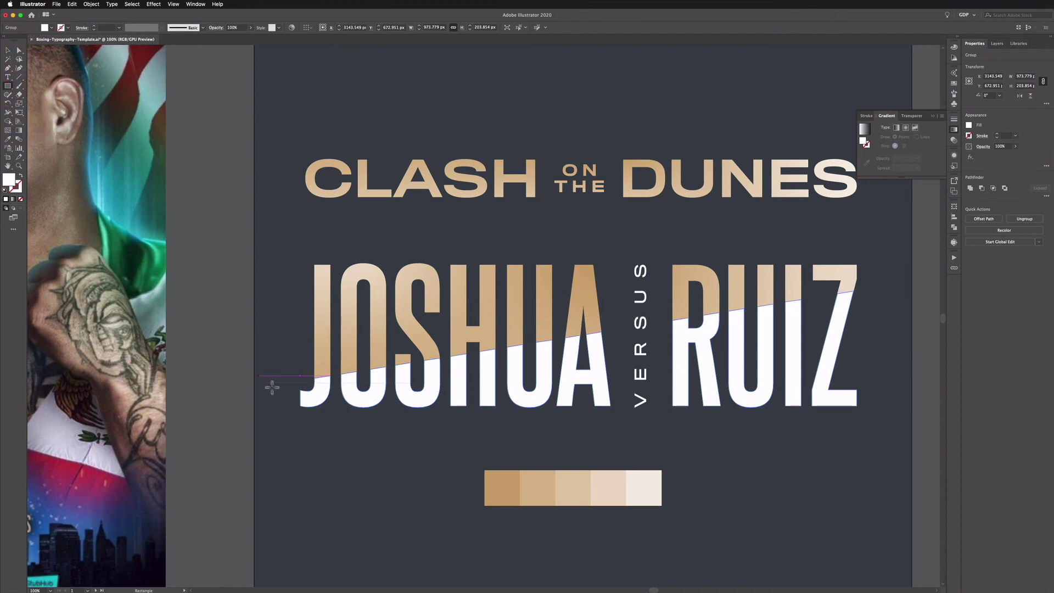
pyautogui.moveTo(297, 410); pyautogui.dragTo(677, 286)
pyautogui.press('v')
pyautogui.rightClick(283, 328)
pyautogui.moveTo(307, 449)
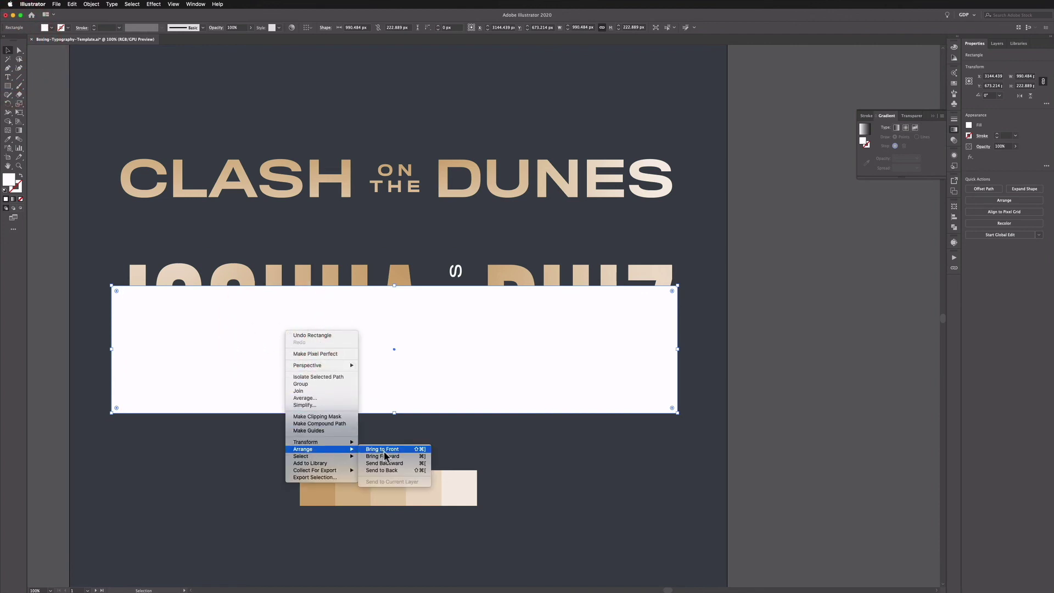
pyautogui.click(378, 465)
# Turn the group of white lower letter pieces into a compound path.
pyautogui.click(218, 383)
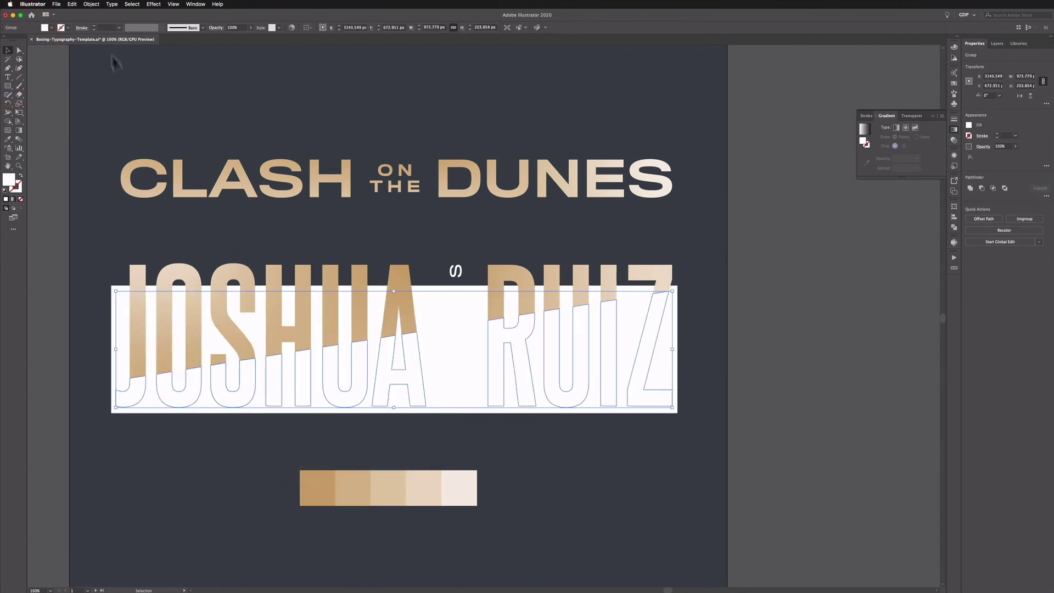
pyautogui.press('super+7')
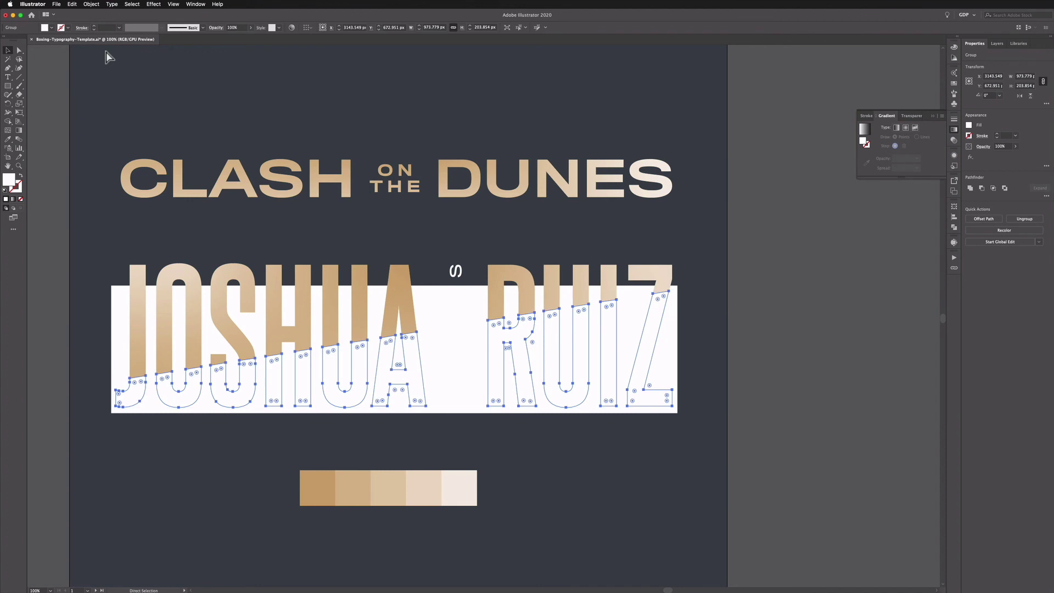
pyautogui.press('super+8')
pyautogui.press('v')
# Clip the white rectangle to the lower letter pieces with a clipping mask.
pyautogui.click(164, 345)
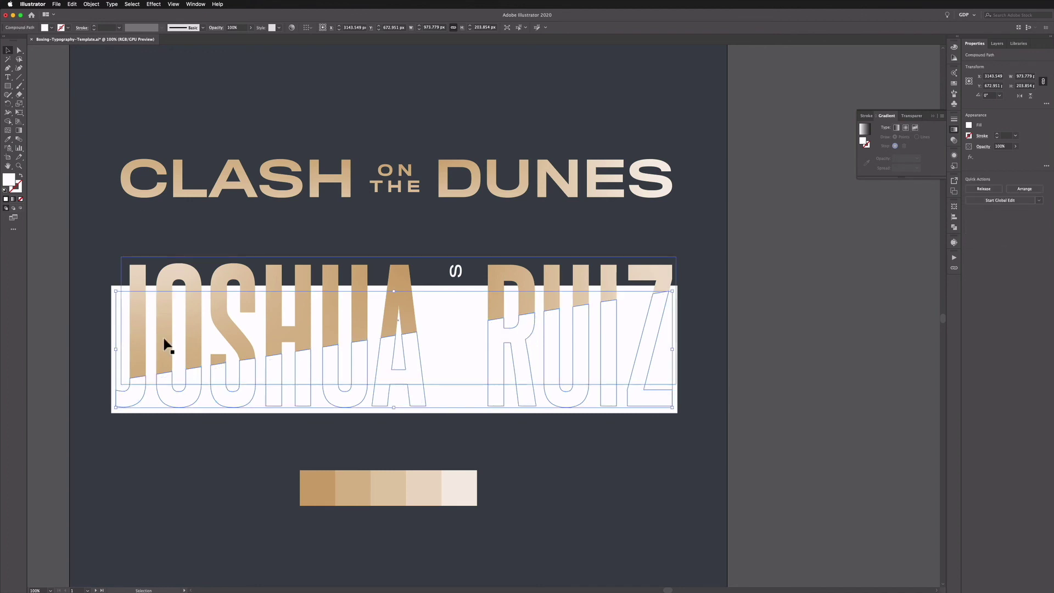
pyautogui.keyDown('shift'); pyautogui.click(121, 368); pyautogui.keyUp('shift')
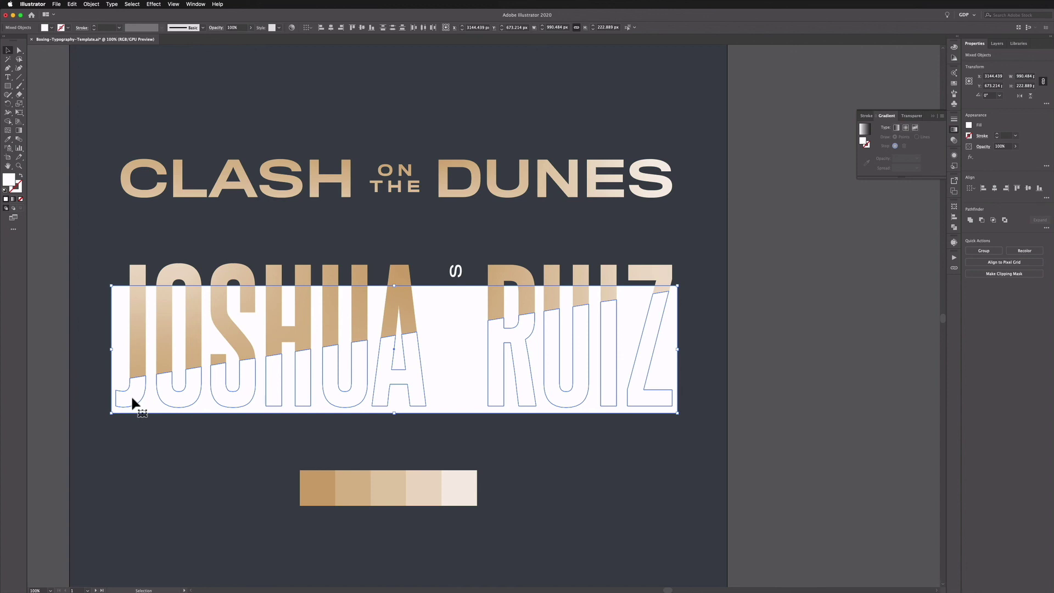
pyautogui.rightClick(132, 403)
pyautogui.click(139, 464)
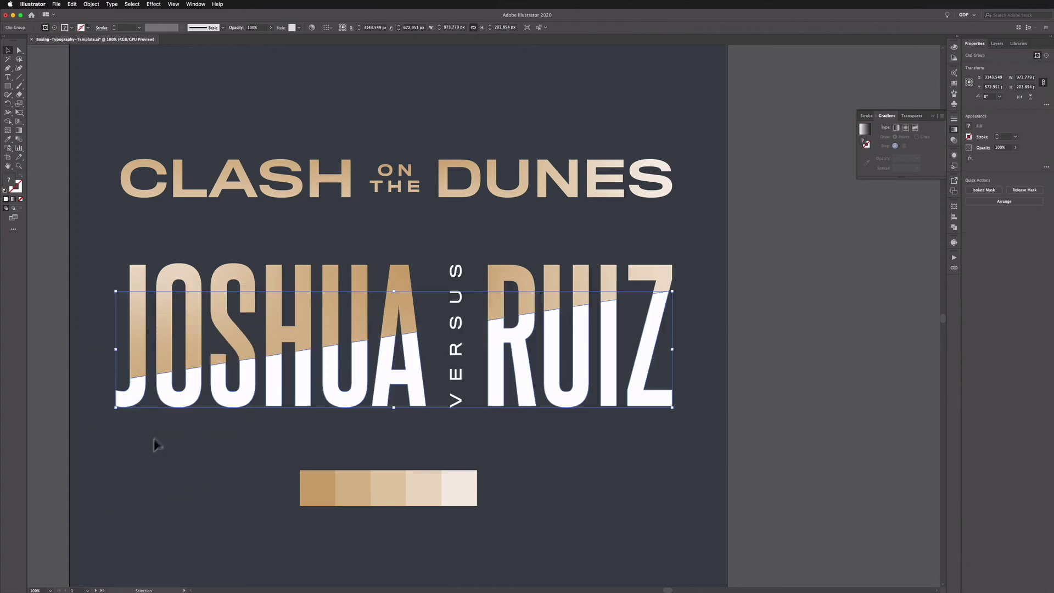
# Isolate the white rectangle inside the lower clipping group and apply a freeform gradient fill to it.
pyautogui.doubleClick(195, 397)
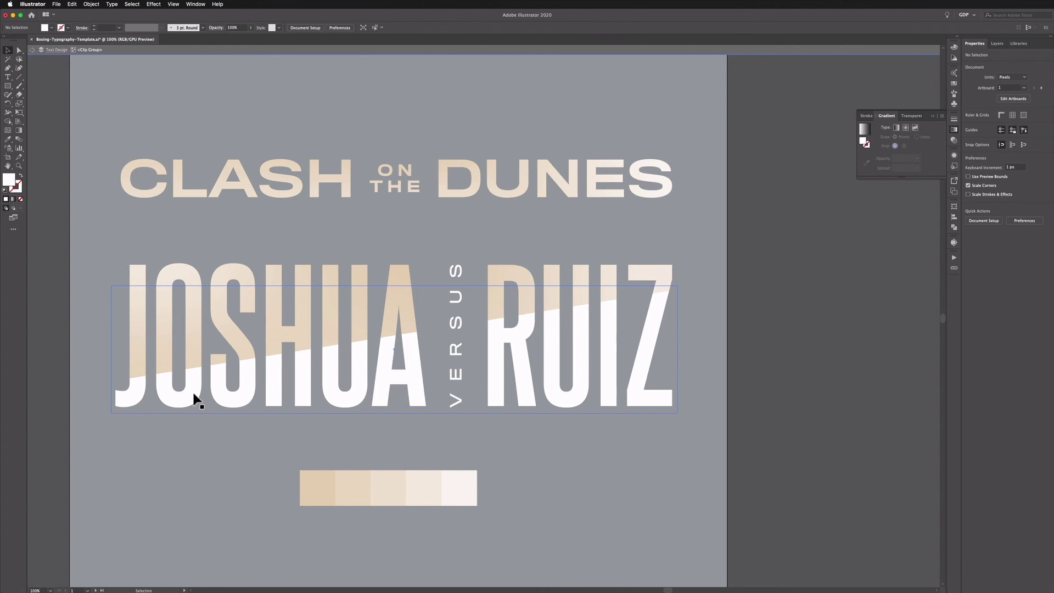
pyautogui.click(195, 397)
pyautogui.click(19, 130)
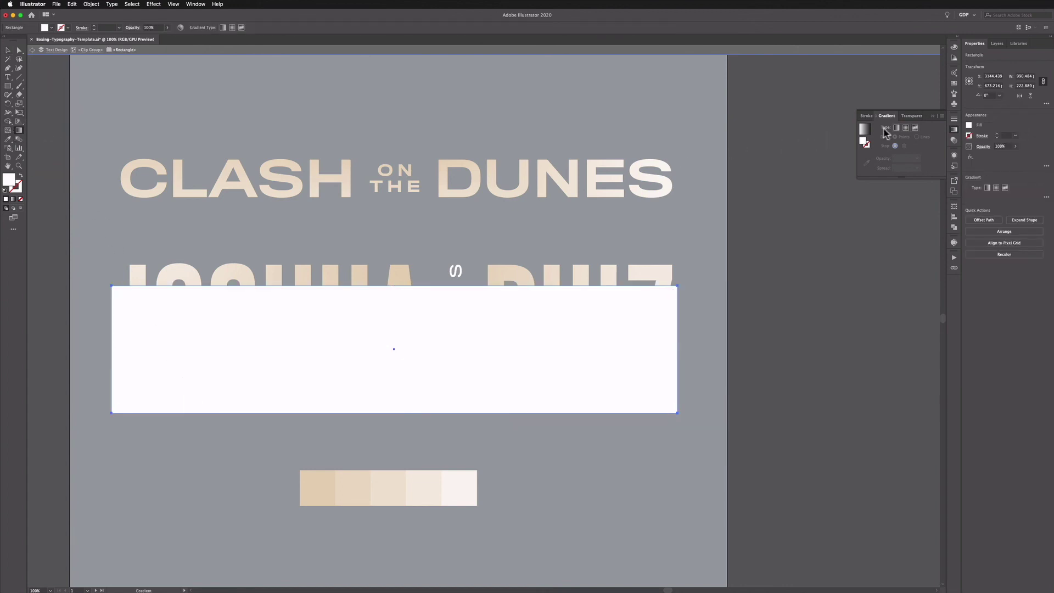
pyautogui.click(914, 128)
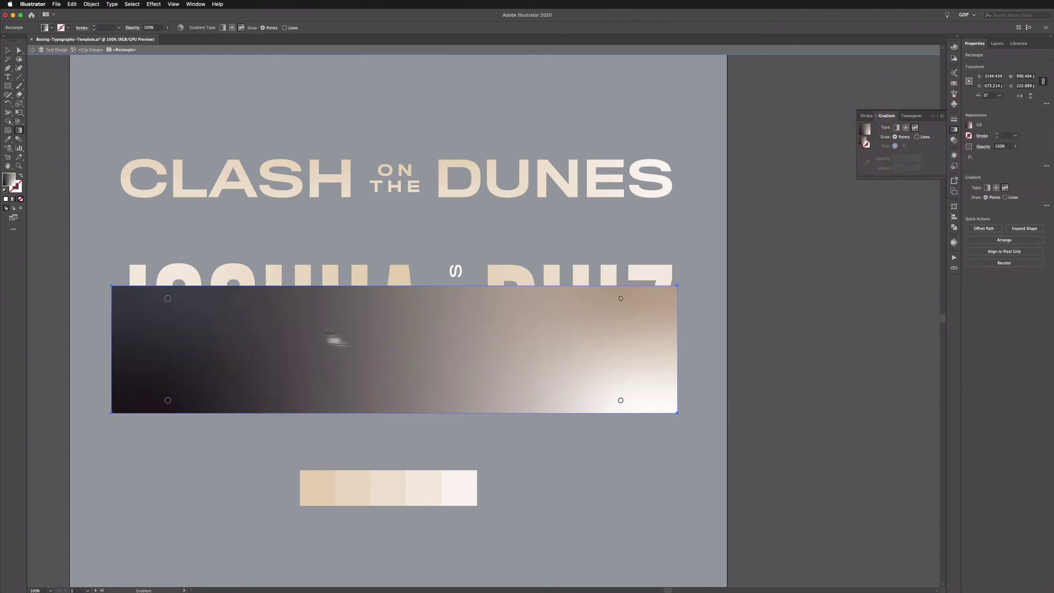
# Delete all but one of the white rectangle's gradient stops and move the remaining one near the lower-left corner.
pyautogui.press('Delete')
pyautogui.click(620, 400)
pyautogui.press('Delete')
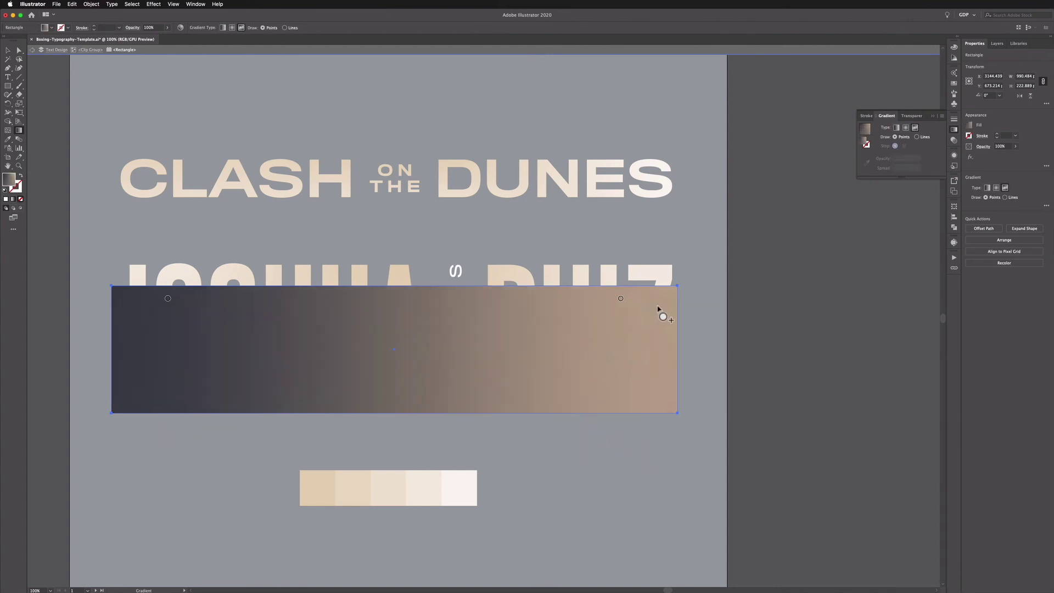
pyautogui.click(620, 298)
pyautogui.press('Delete')
pyautogui.moveTo(168, 298); pyautogui.dragTo(151, 388)
# Colour the rectangle's lower-left gradient stop by sampling the second swatch of the gold palette.
pyautogui.hscroll(-15, 124, 343)
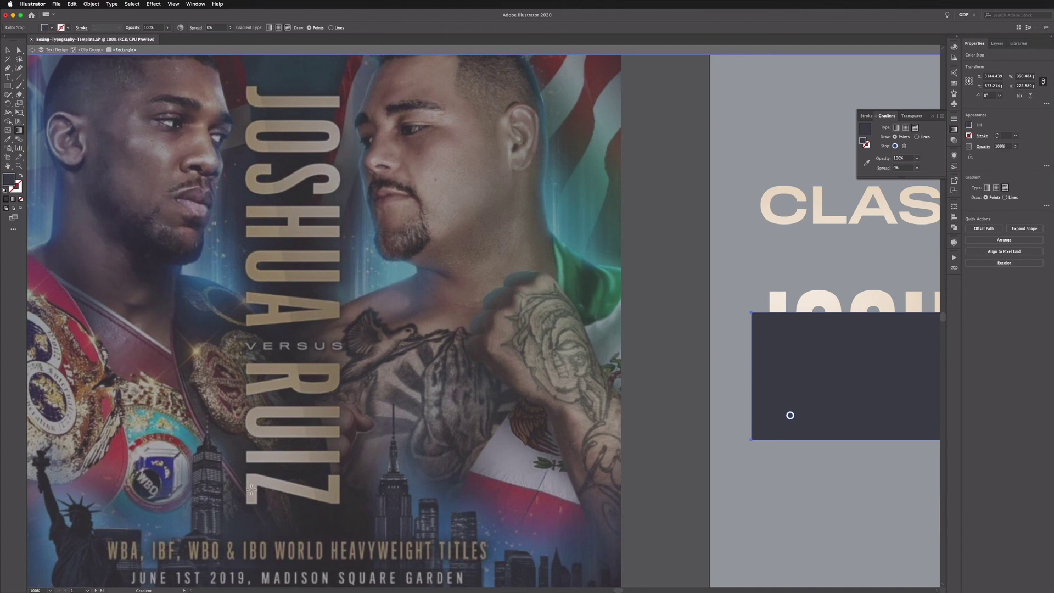
pyautogui.scroll(1, 239, 254)
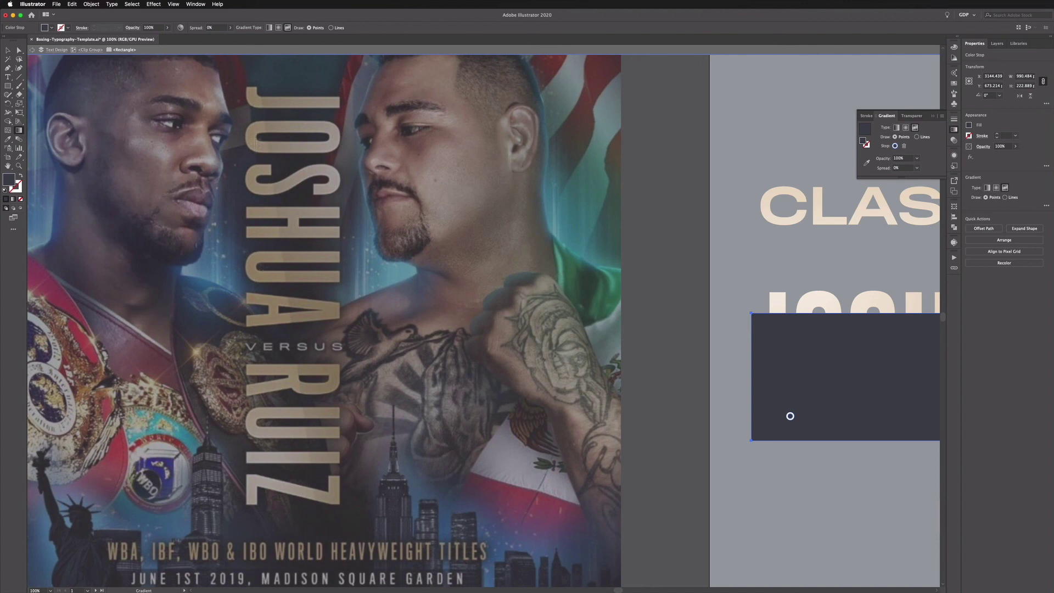
pyautogui.hscroll(10, 359, 336)
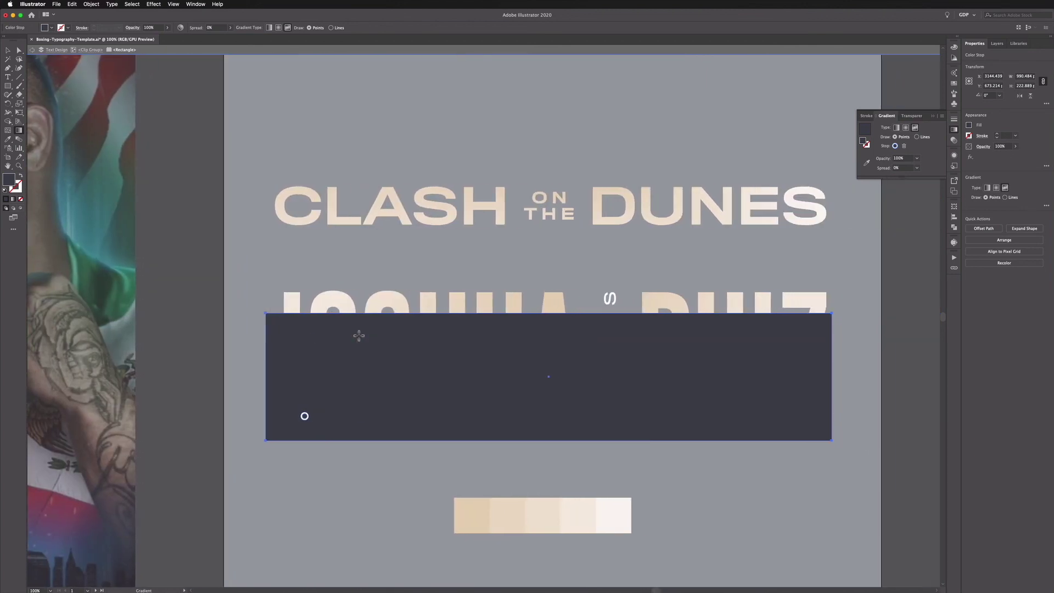
pyautogui.doubleClick(282, 415)
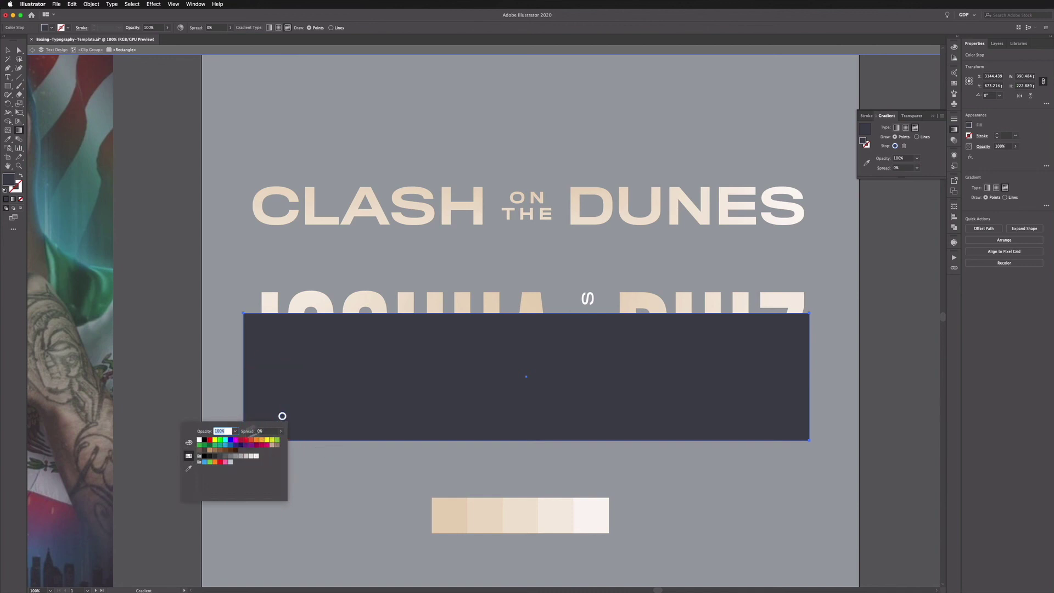
pyautogui.click(187, 470)
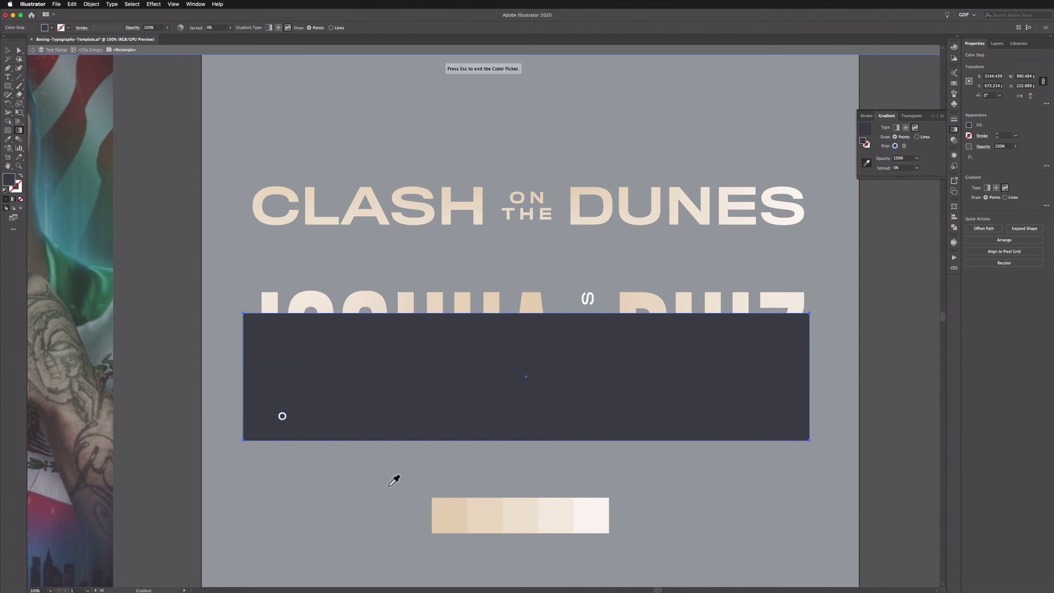
pyautogui.click(482, 515)
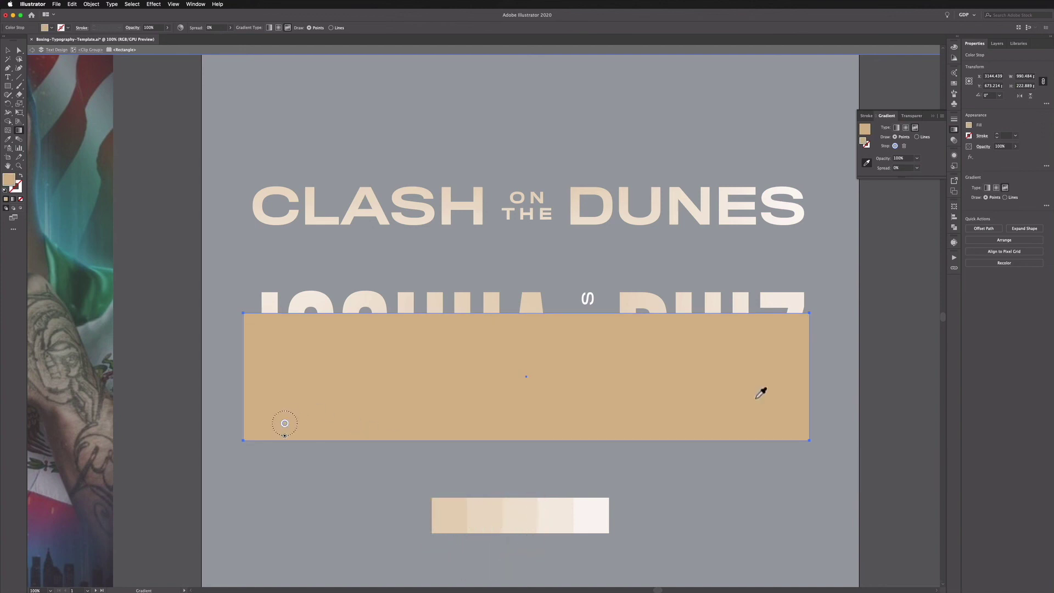
# Add a gradient stop near the rectangle's lower-right corner and sample the lightest, fifth palette swatch for its colour.
pyautogui.click(765, 413)
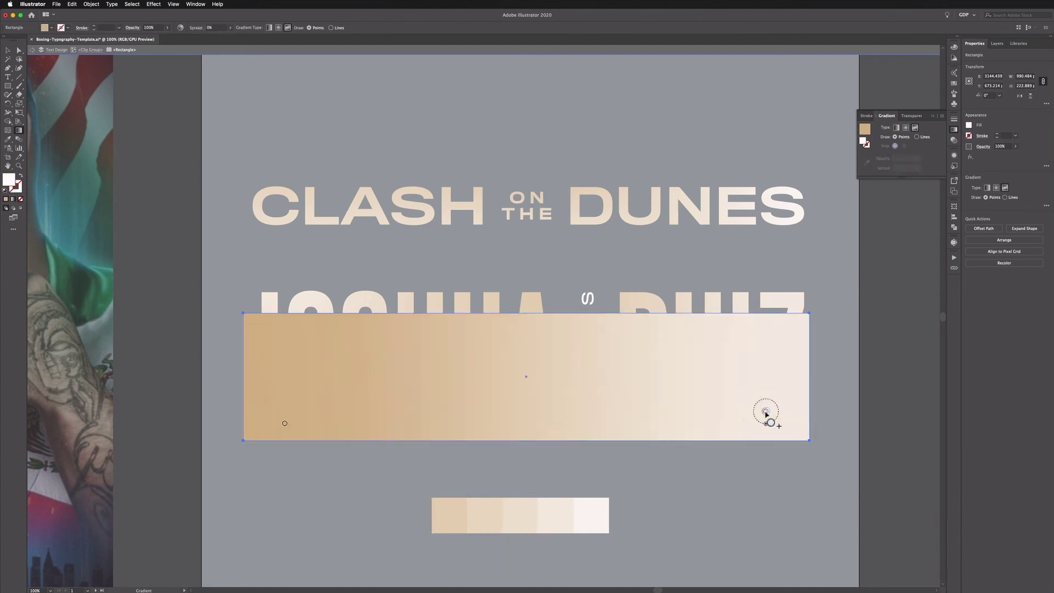
pyautogui.doubleClick(766, 413)
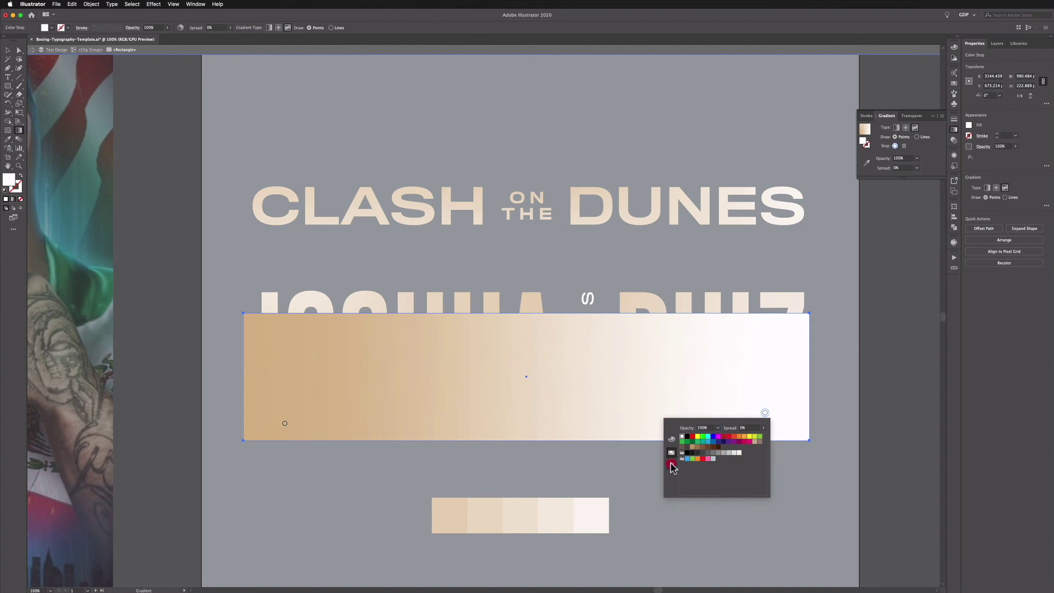
pyautogui.click(671, 464)
pyautogui.click(597, 502)
pyautogui.press('Escape')
# Add a gradient stop at the lower middle of the rectangle and colour it with the second palette swatch.
pyautogui.hscroll(-3, 536, 357)
pyautogui.click(637, 417)
pyautogui.press('g')
pyautogui.click(638, 422)
pyautogui.doubleClick(638, 418)
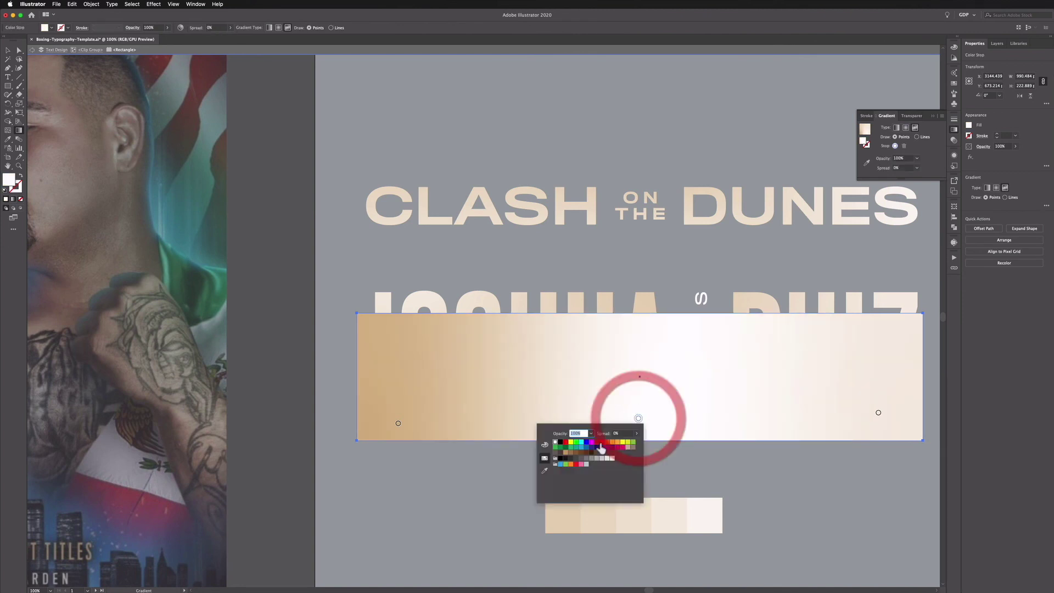
pyautogui.click(544, 470)
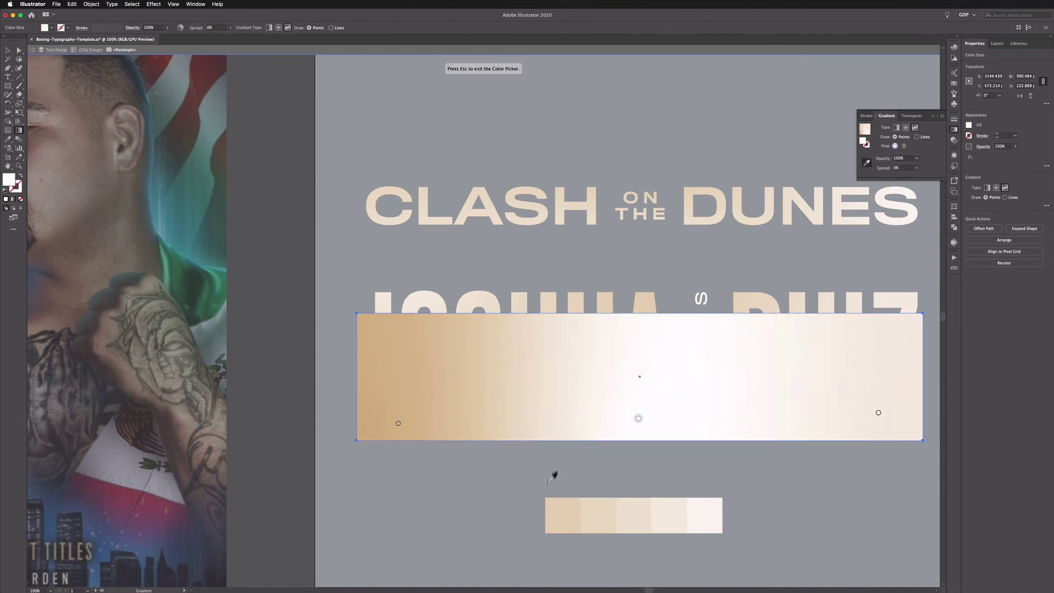
pyautogui.click(593, 515)
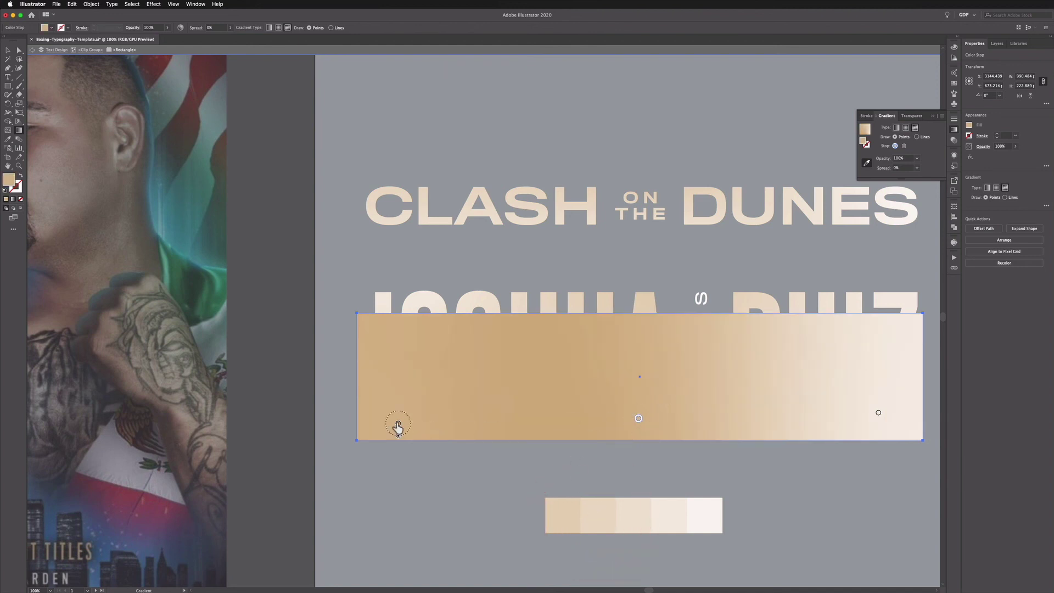
# Recolour the rectangle's lower-left gradient stop with the third, mid-tone palette swatch.
pyautogui.doubleClick(398, 425)
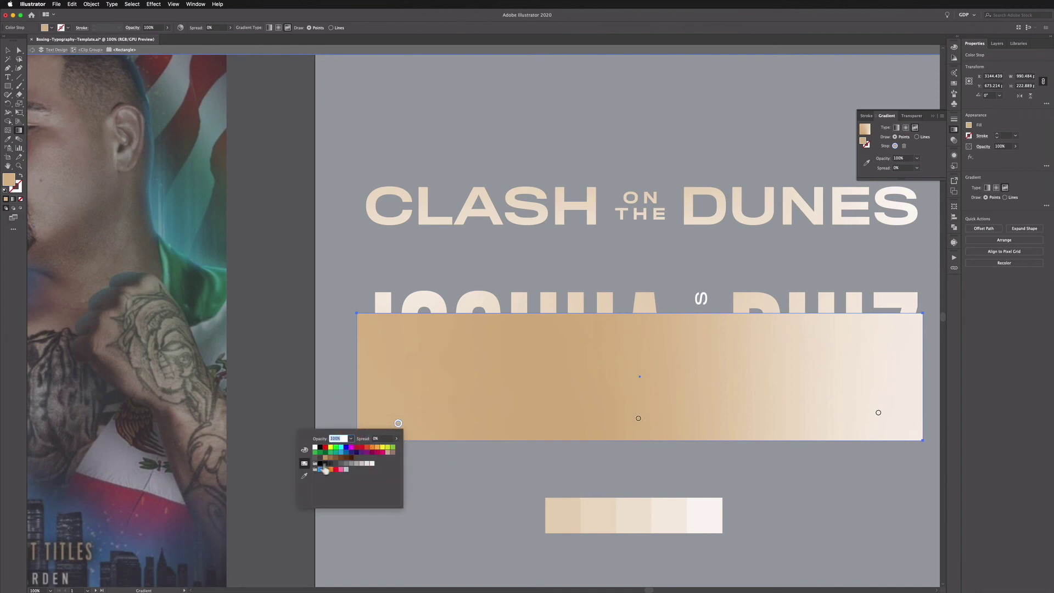
pyautogui.click(304, 475)
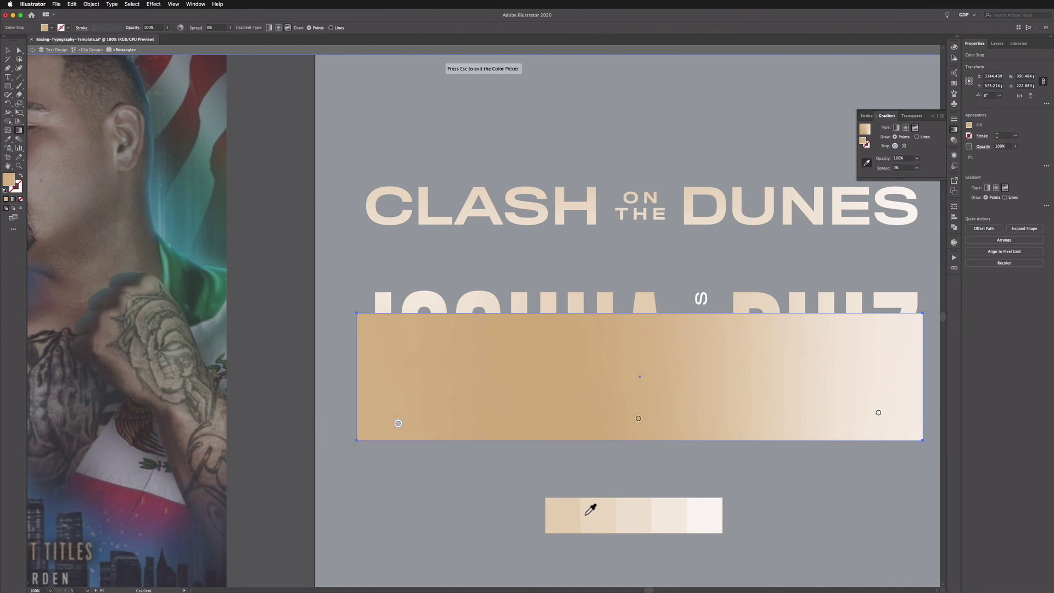
pyautogui.click(626, 510)
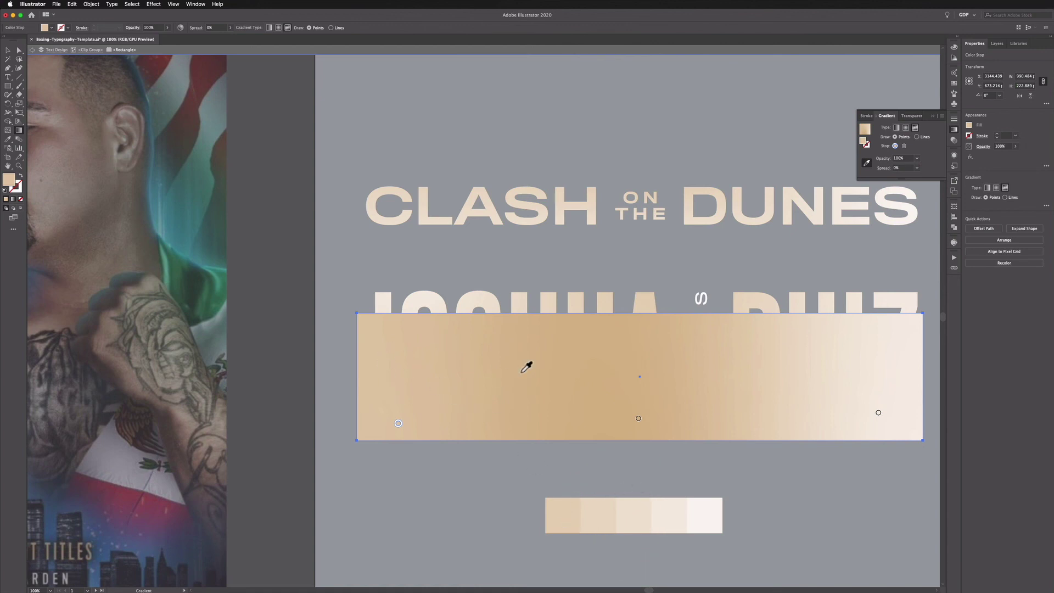
# Add a gradient stop between the middle and lower-right stops and colour it with the fourth palette swatch.
pyautogui.hscroll(5, 527, 366)
pyautogui.hscroll(3, 526, 367)
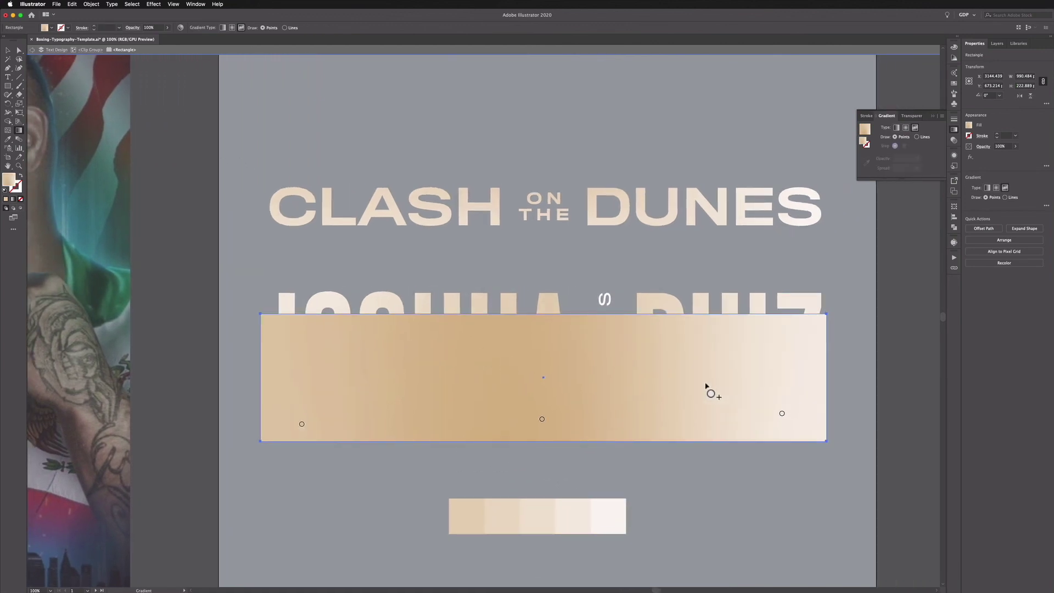
pyautogui.click(703, 384)
pyautogui.doubleClick(703, 383)
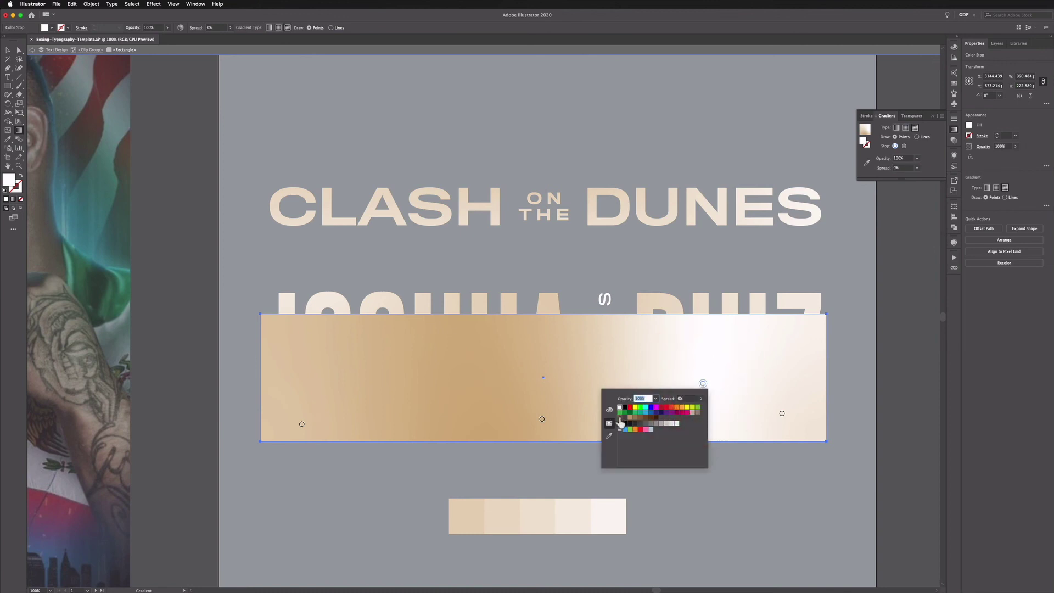
pyautogui.click(610, 435)
pyautogui.click(572, 504)
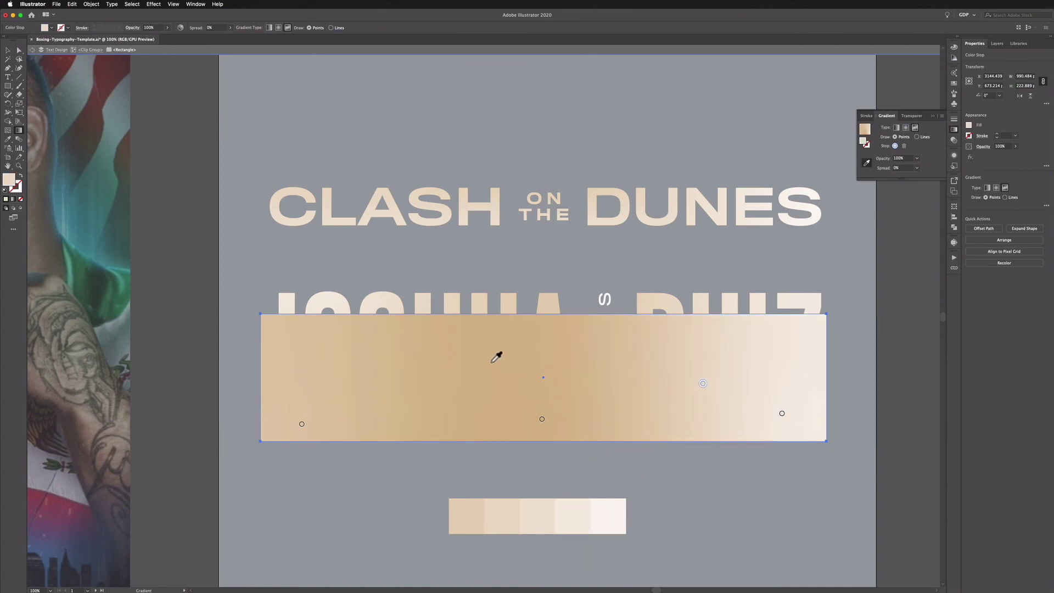
pyautogui.click(703, 383)
# Exit isolation mode on the lower clipping group to return to the full poster lettering.
pyautogui.click(8, 50)
pyautogui.doubleClick(234, 232)
pyautogui.scroll(-2, 234, 232)
pyautogui.hscroll(-2, 233, 231)
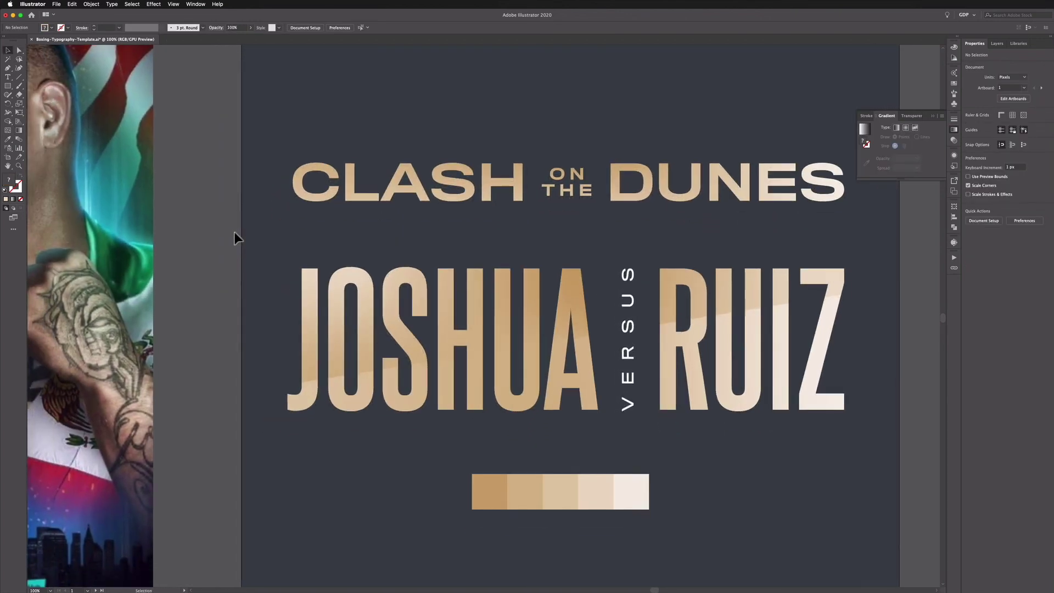
# Delete the row of five gold palette swatches below the JOSHUA VERSUS RUIZ lettering.
pyautogui.hscroll(2, 234, 232)
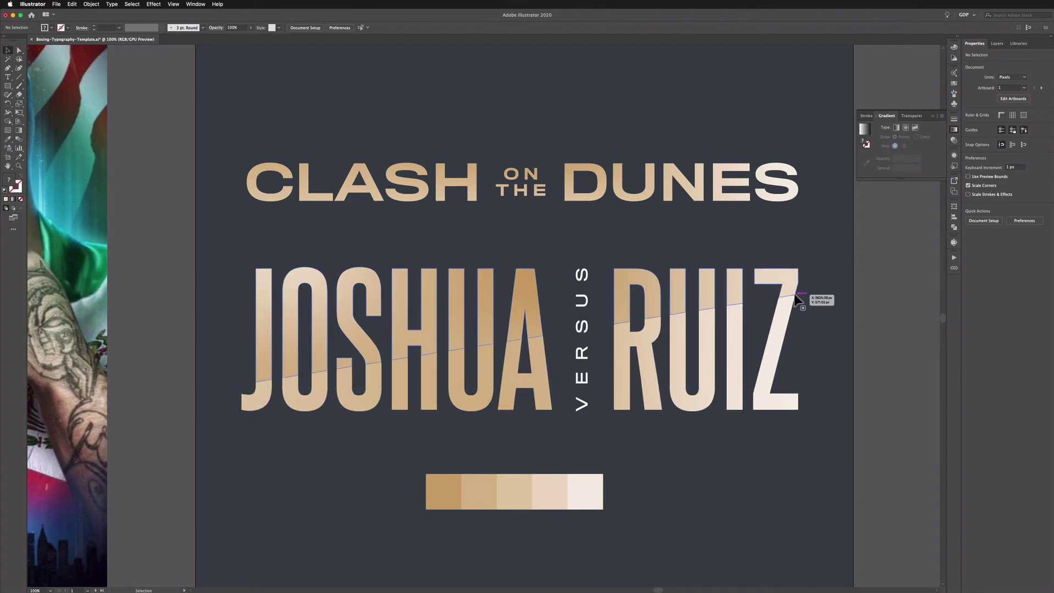
pyautogui.moveTo(377, 475); pyautogui.dragTo(600, 513)
pyautogui.press('Delete')
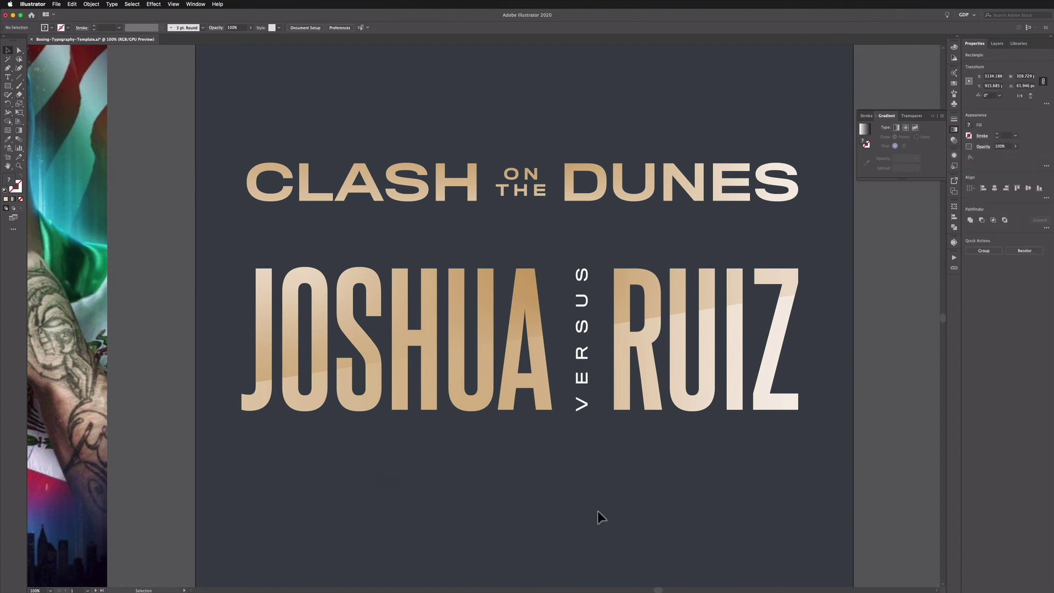